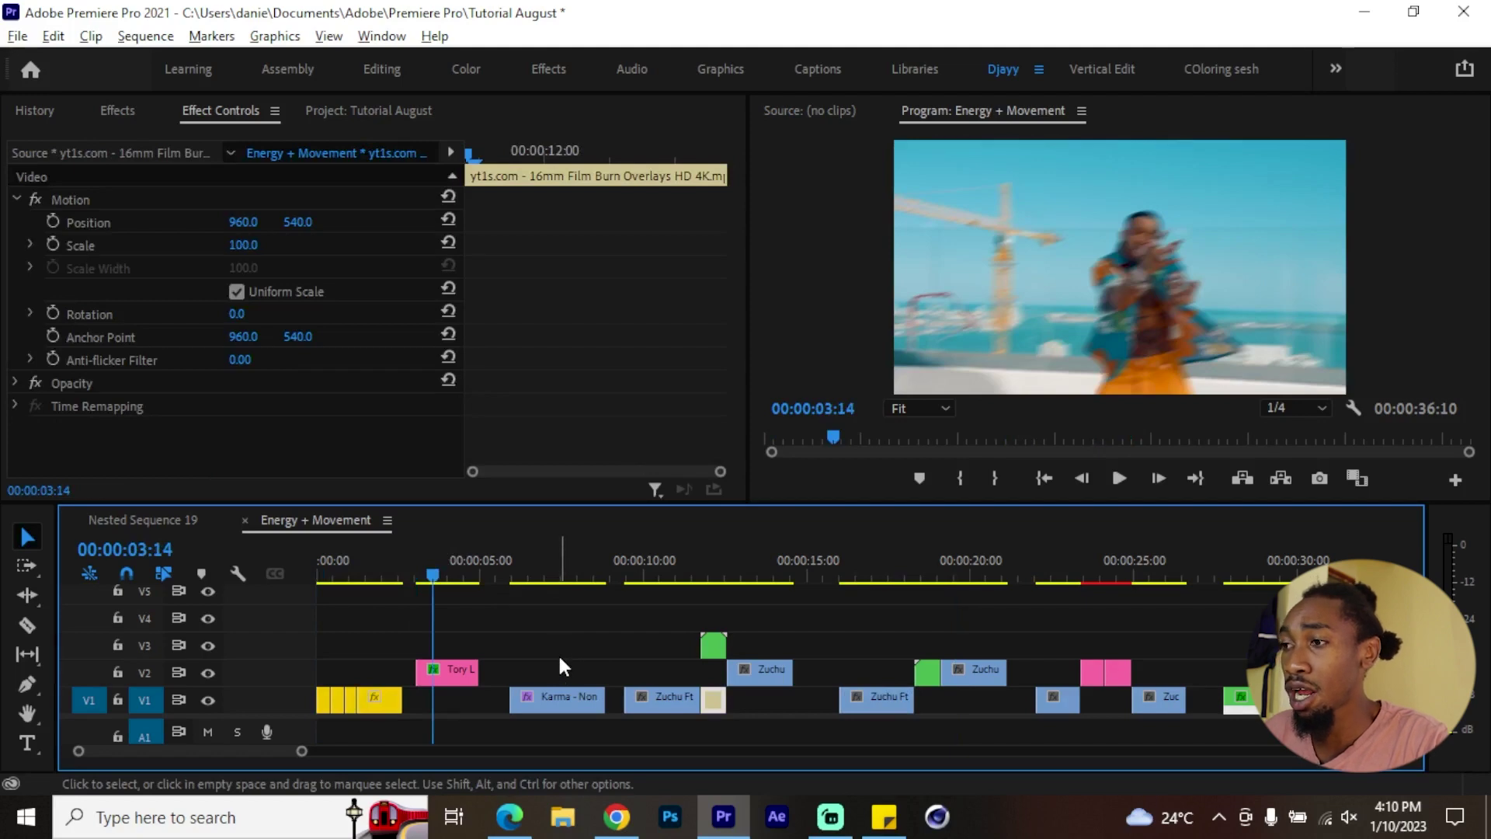
Open the Labels page of Premiere's Preferences to view each label name and colour swatch
scroll(557, 652, "up", 3)
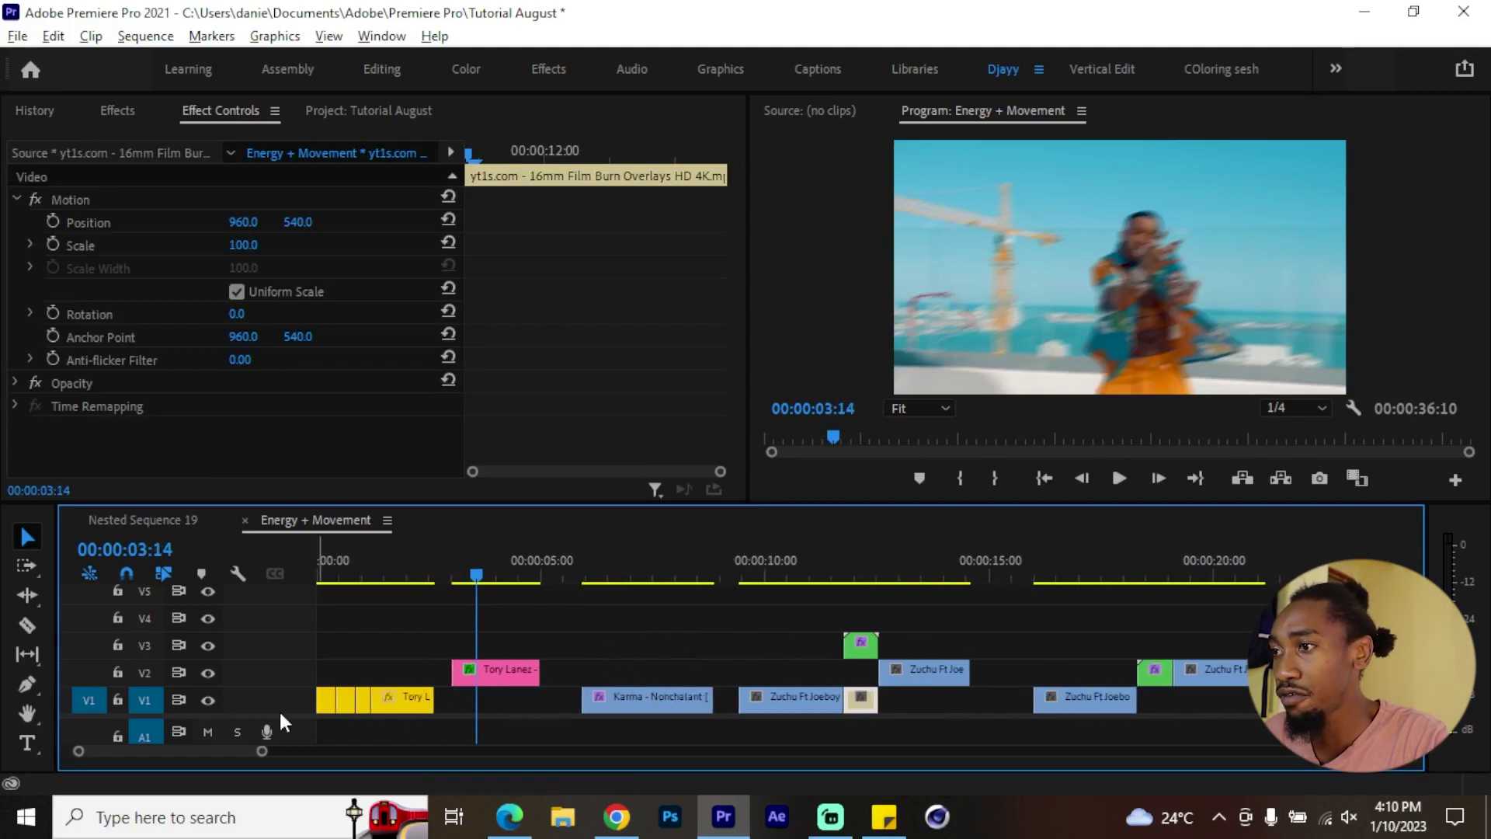
scroll(681, 654, "down", 1)
scroll(952, 659, "down", 3)
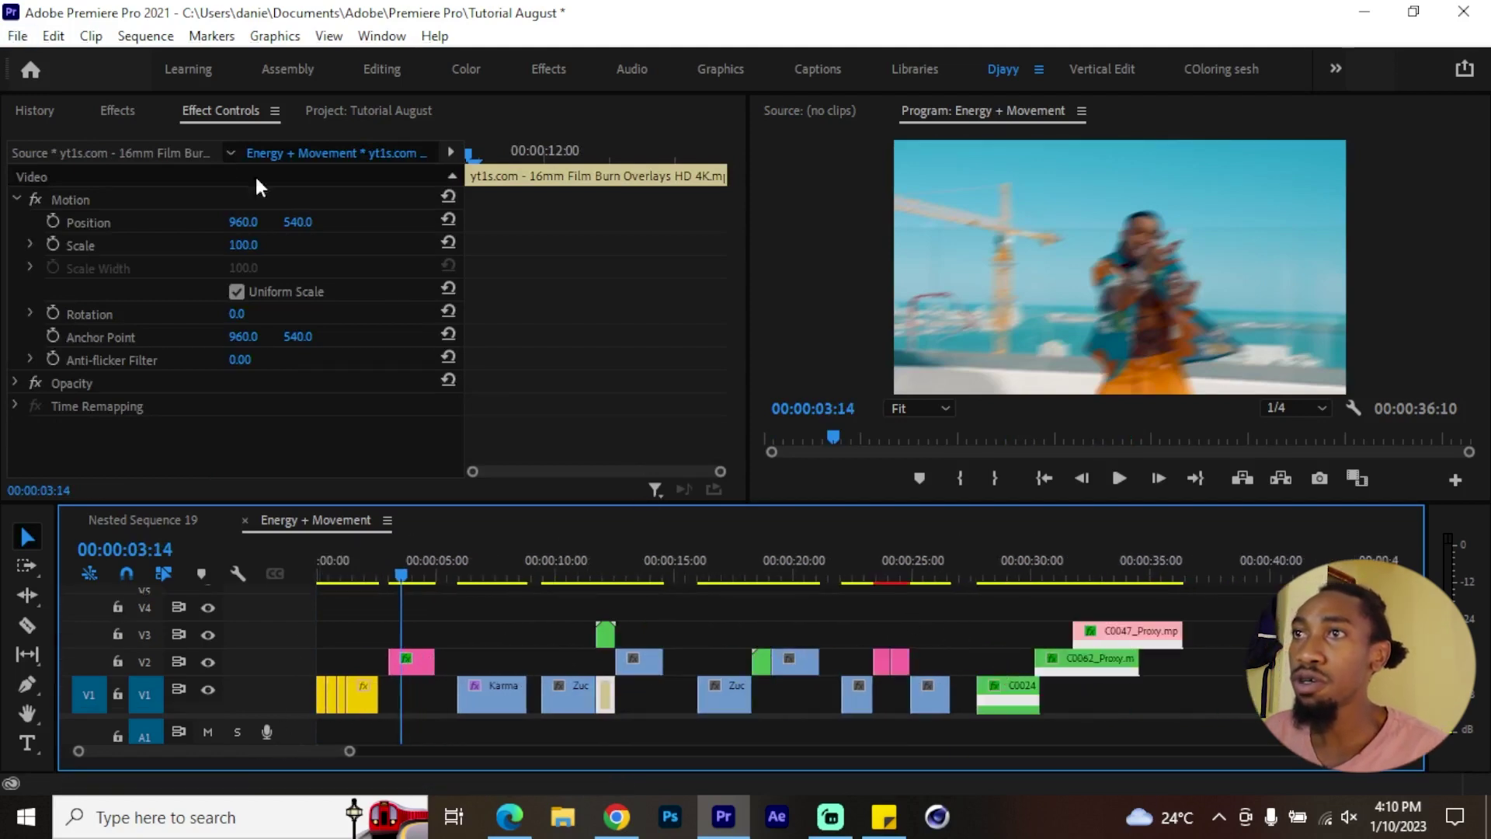
left_click(56, 39)
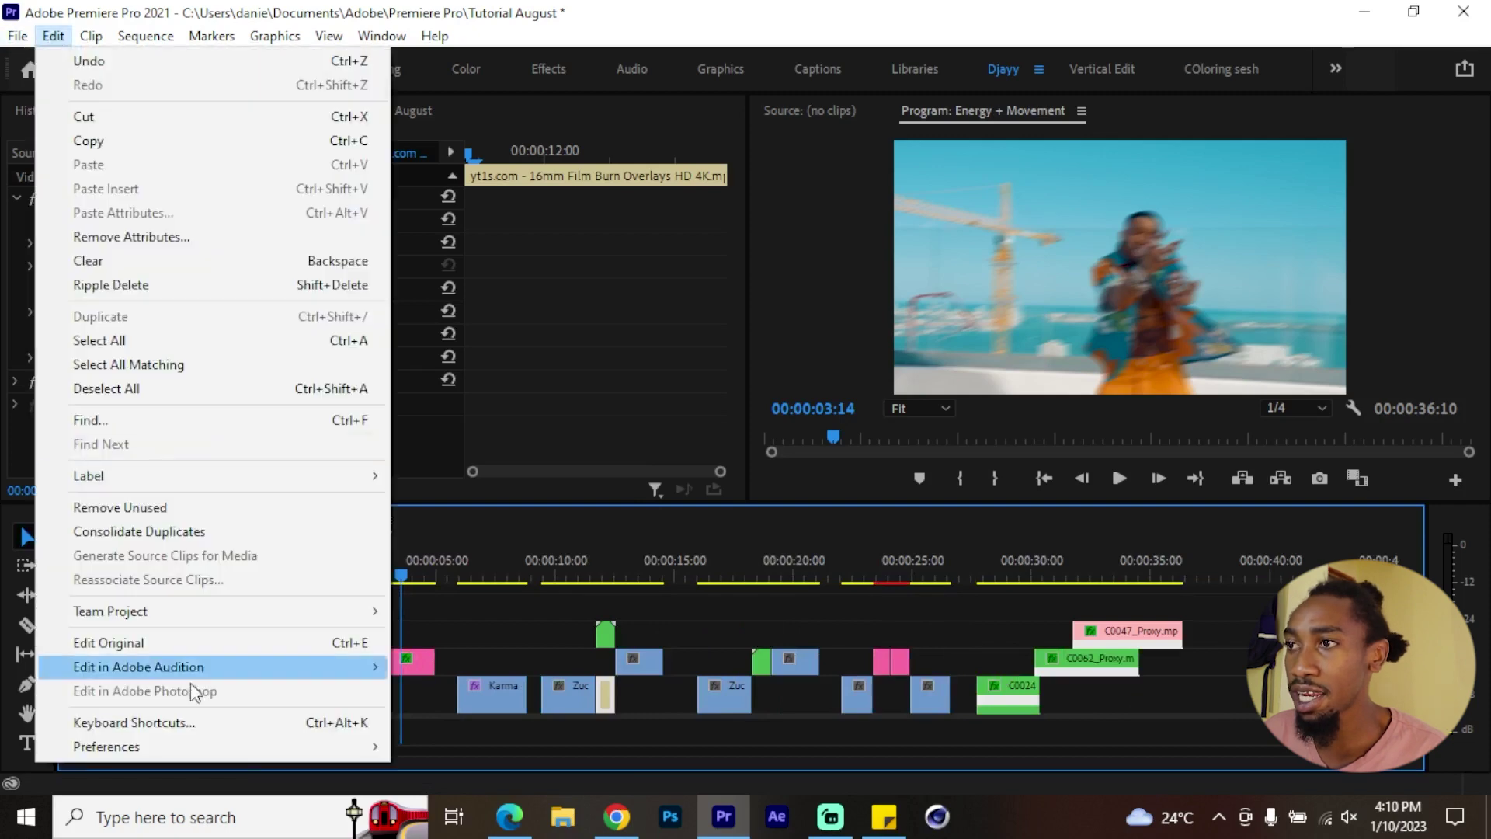
mouse_move(194, 746)
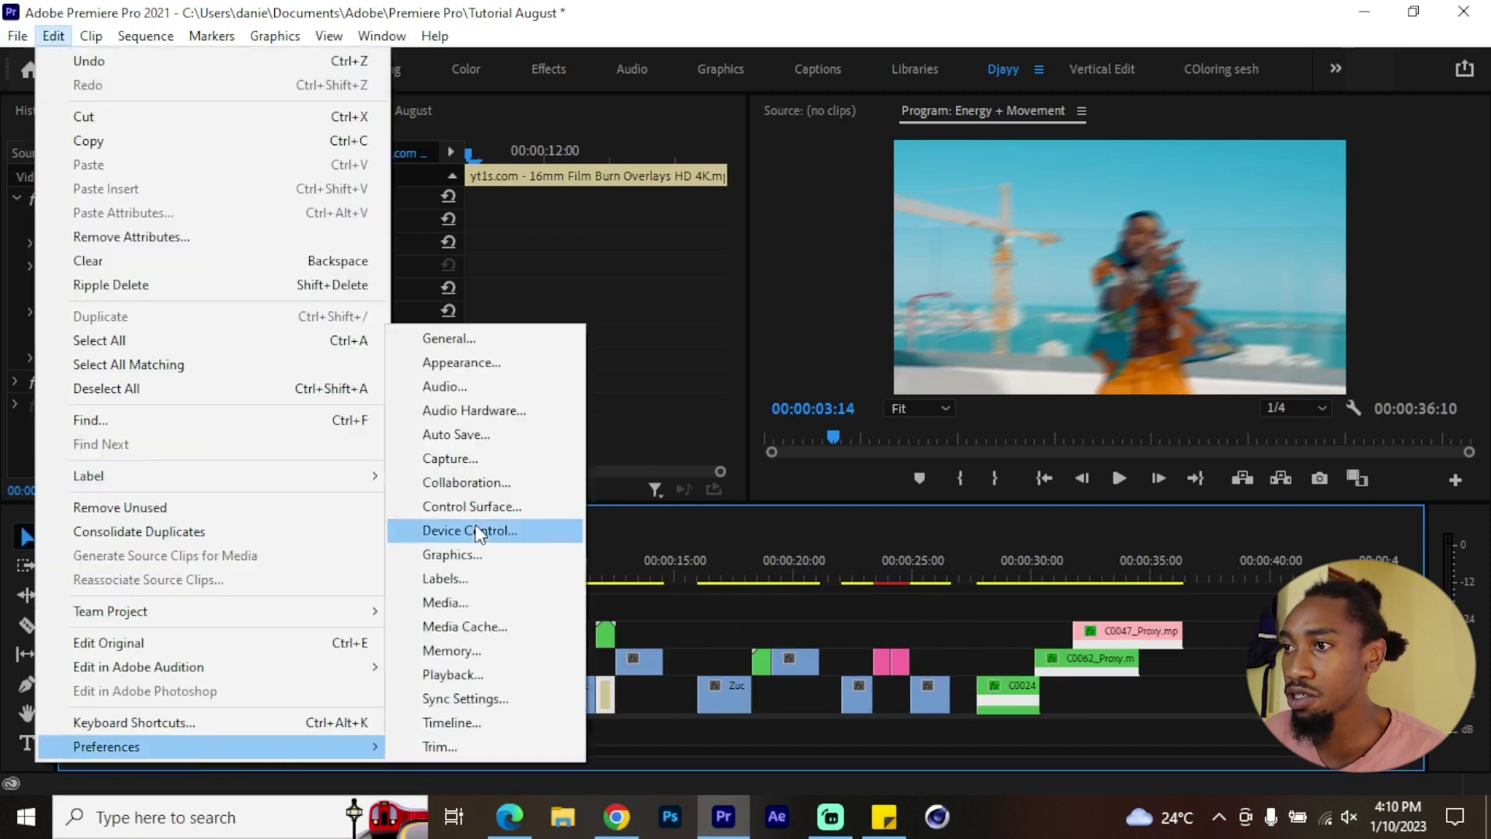
left_click(477, 579)
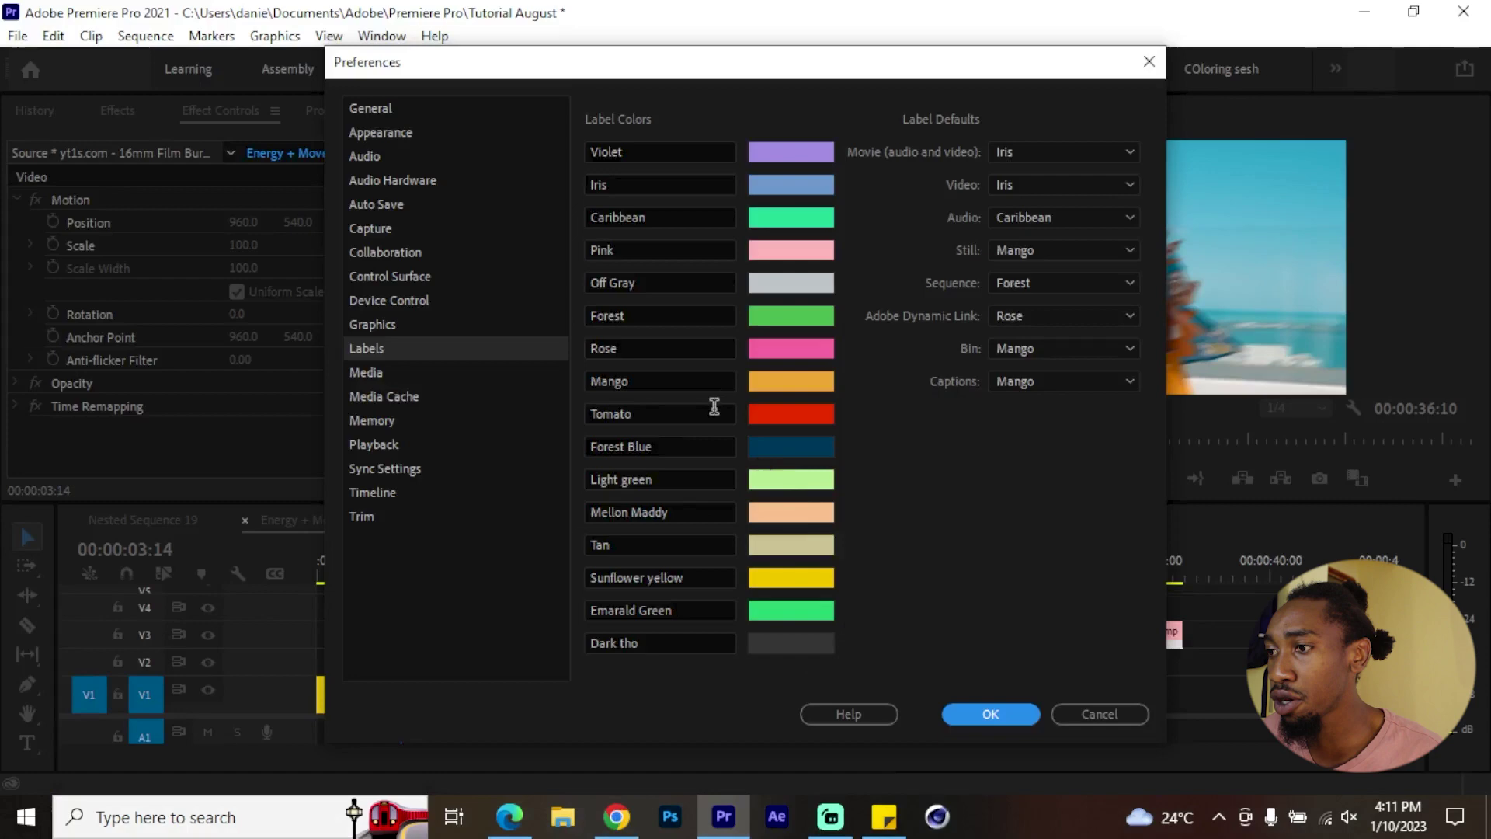
Open the Dutch Palette on Flat UI Colors and copy the Sunflower hex FFC312
left_click(617, 815)
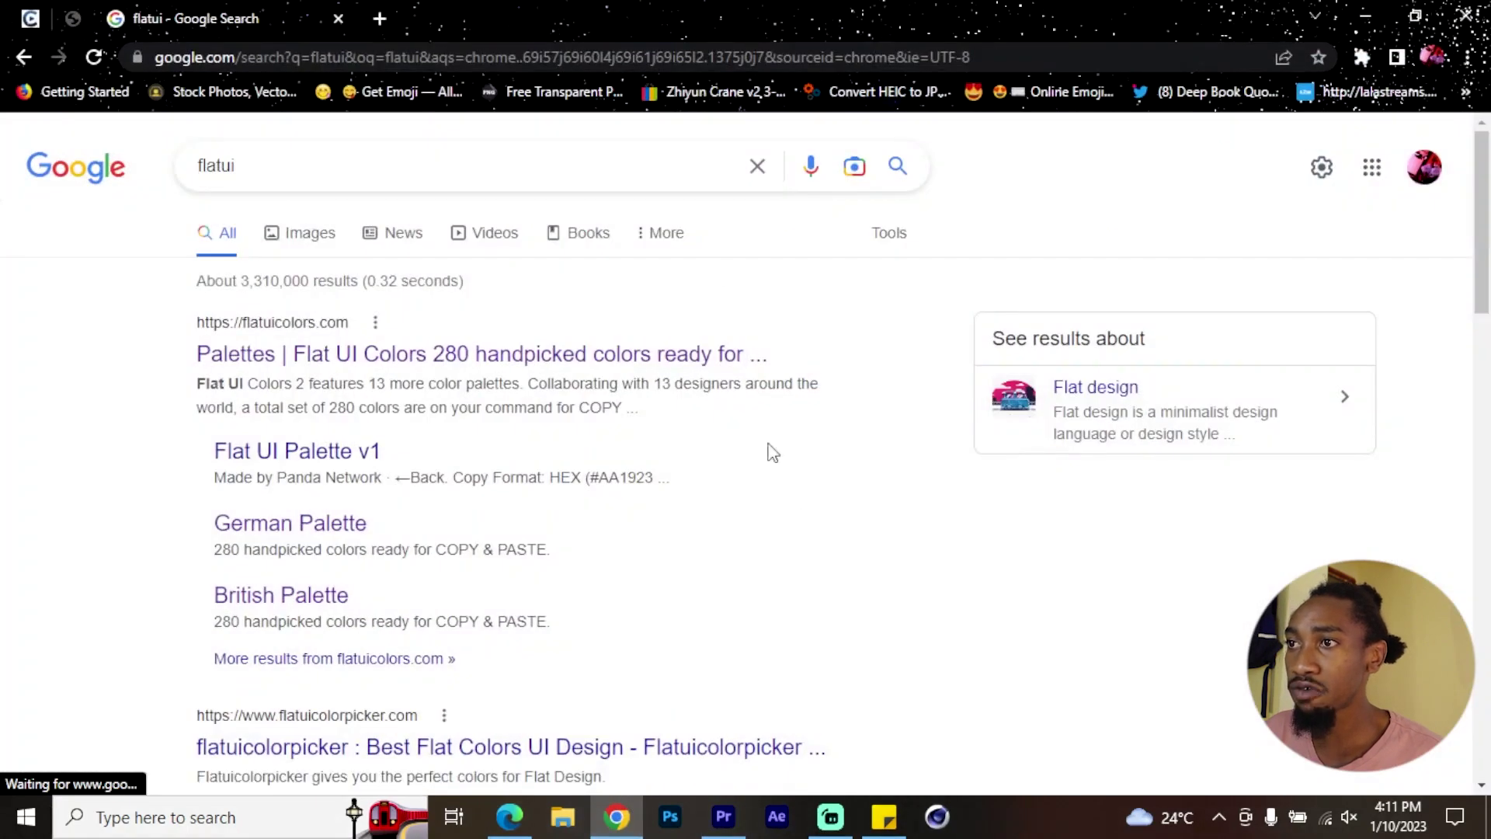
scroll(710, 381, "down", 5)
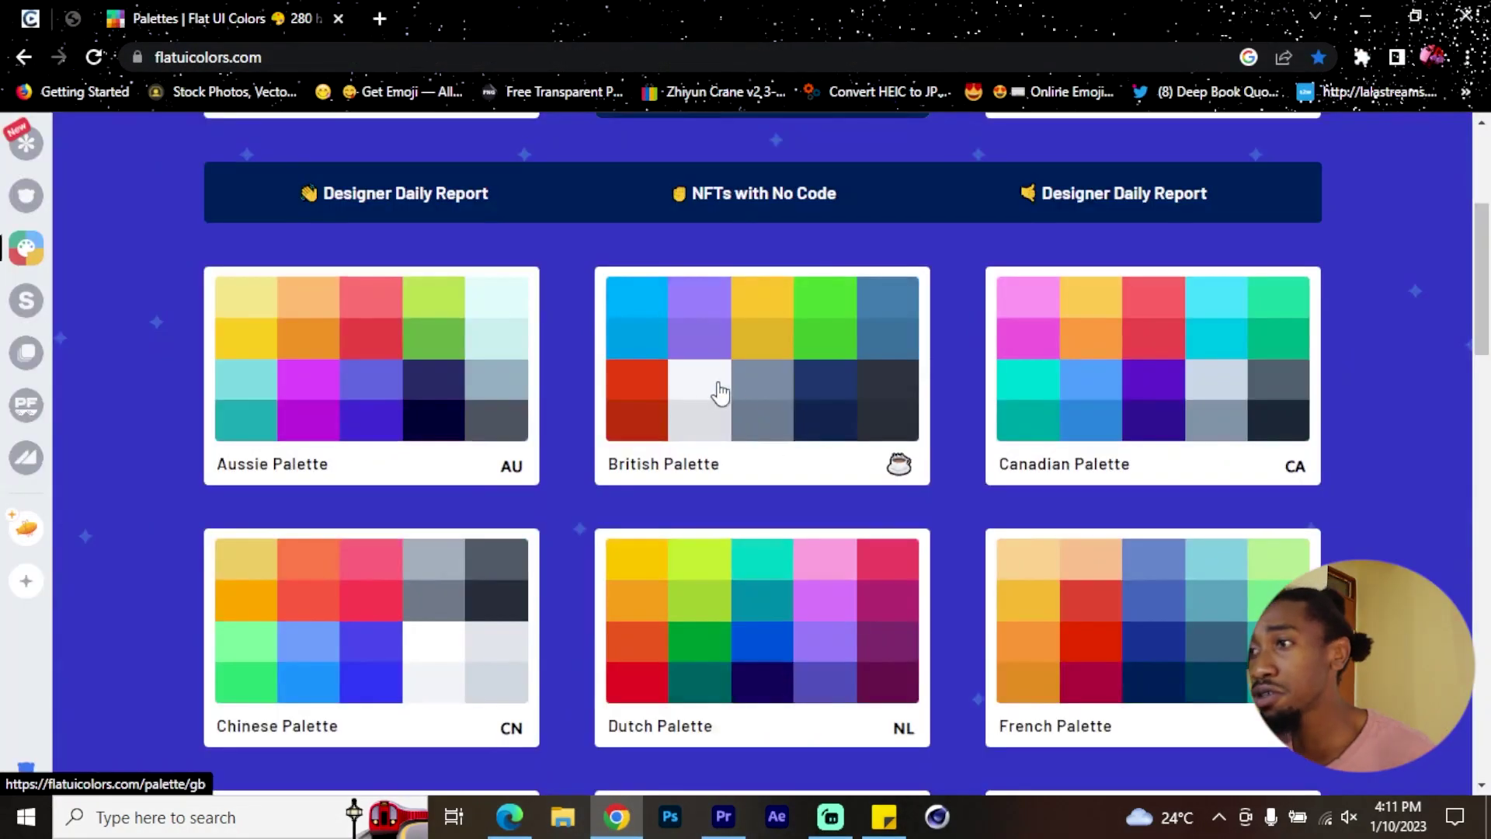
scroll(710, 384, "down", 4)
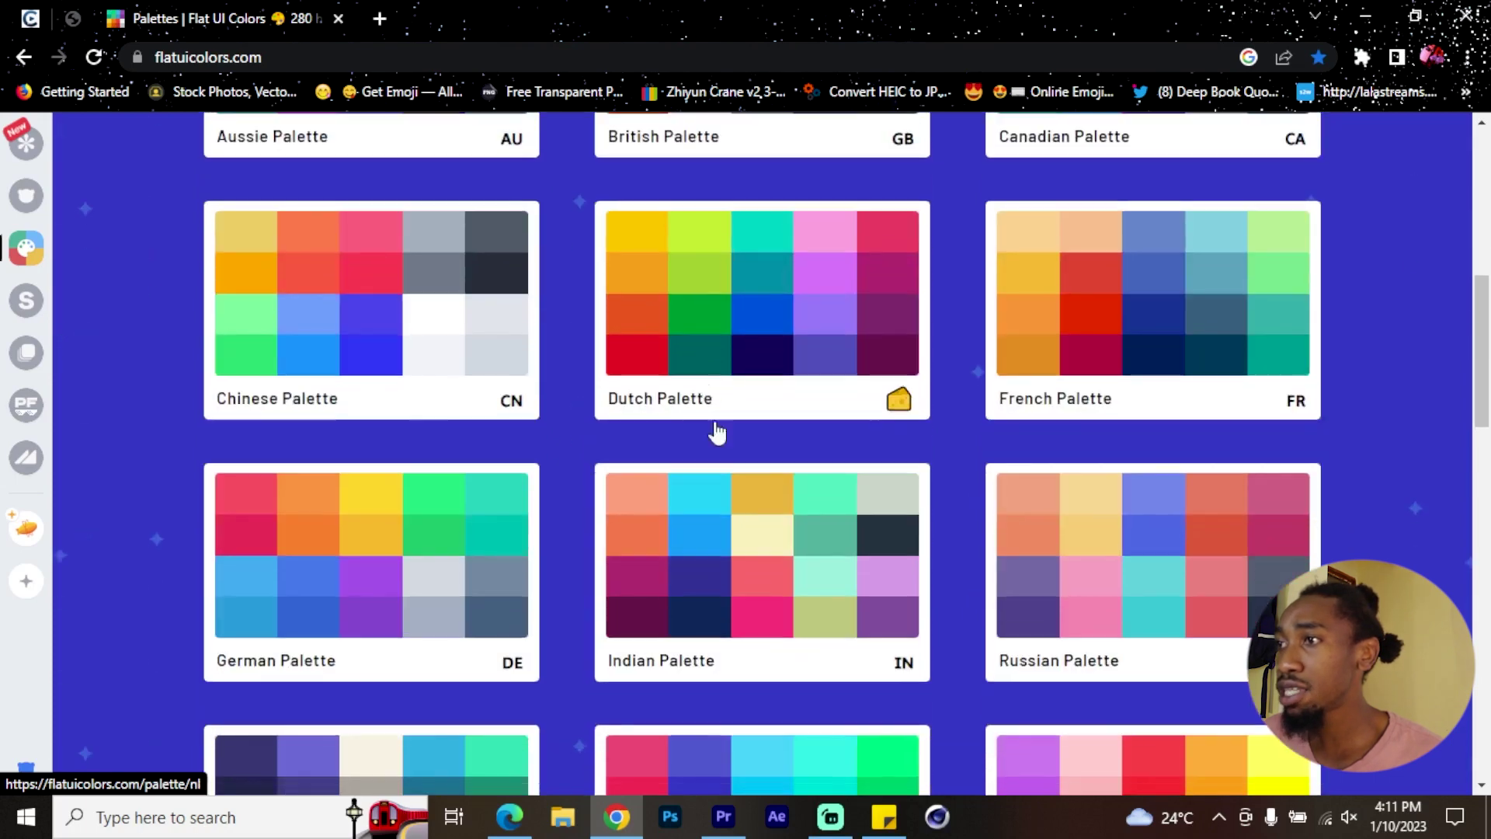
left_click(678, 333)
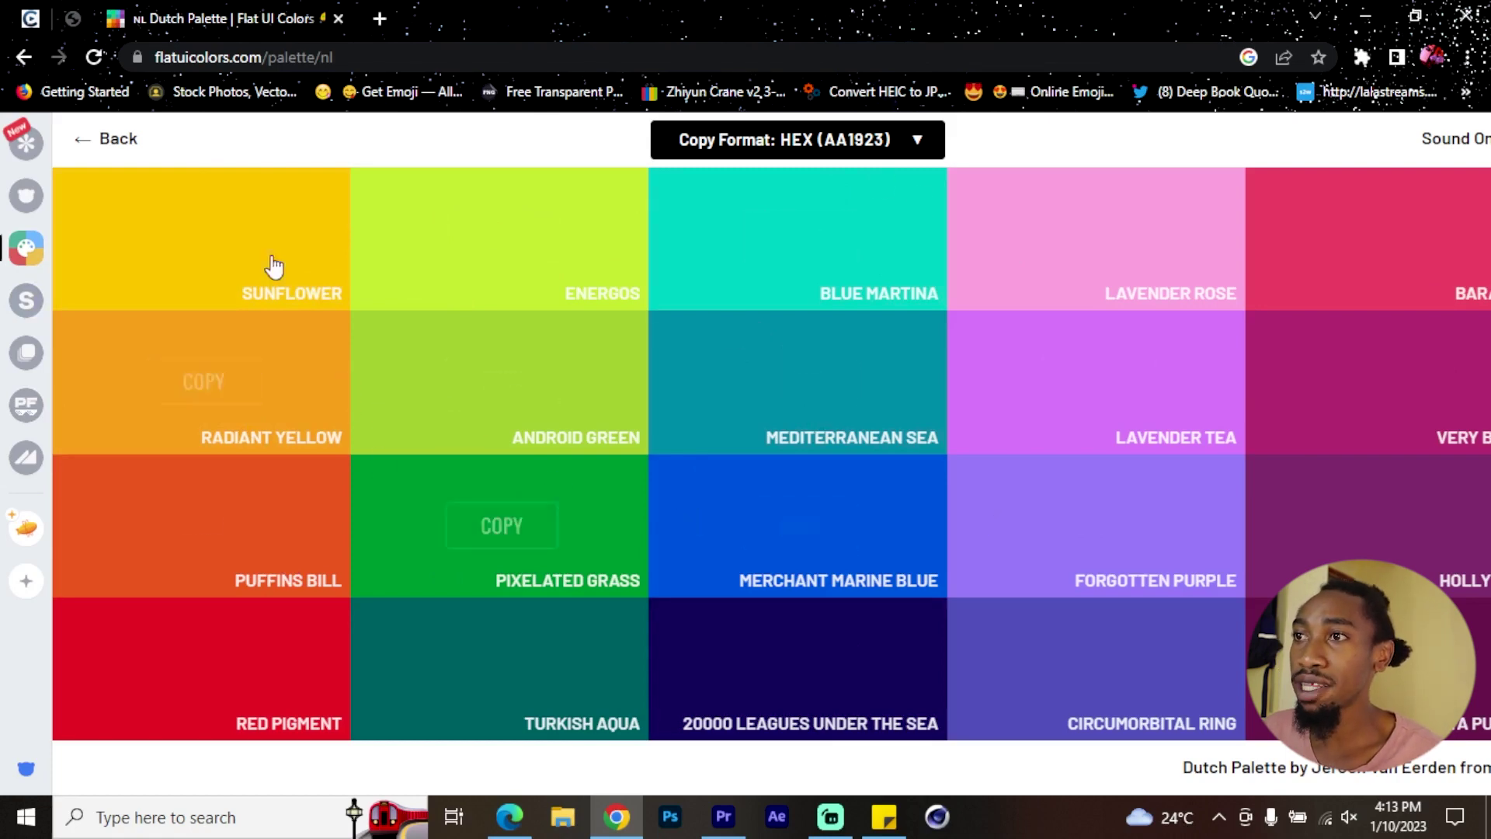
left_click(211, 249)
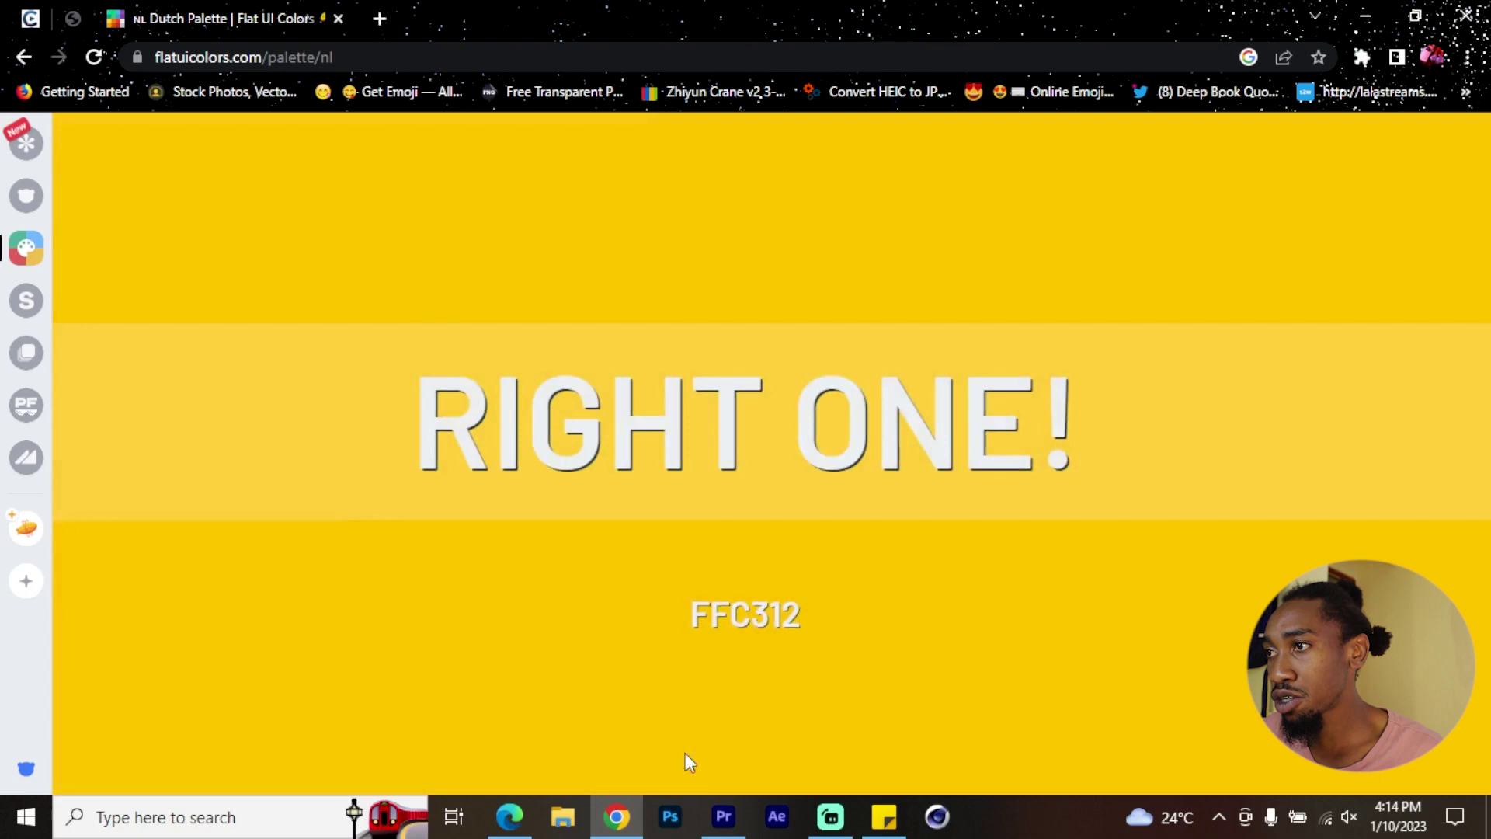
Change the Tomato label's colour to hex FFC312
left_click(723, 816)
left_click(779, 413)
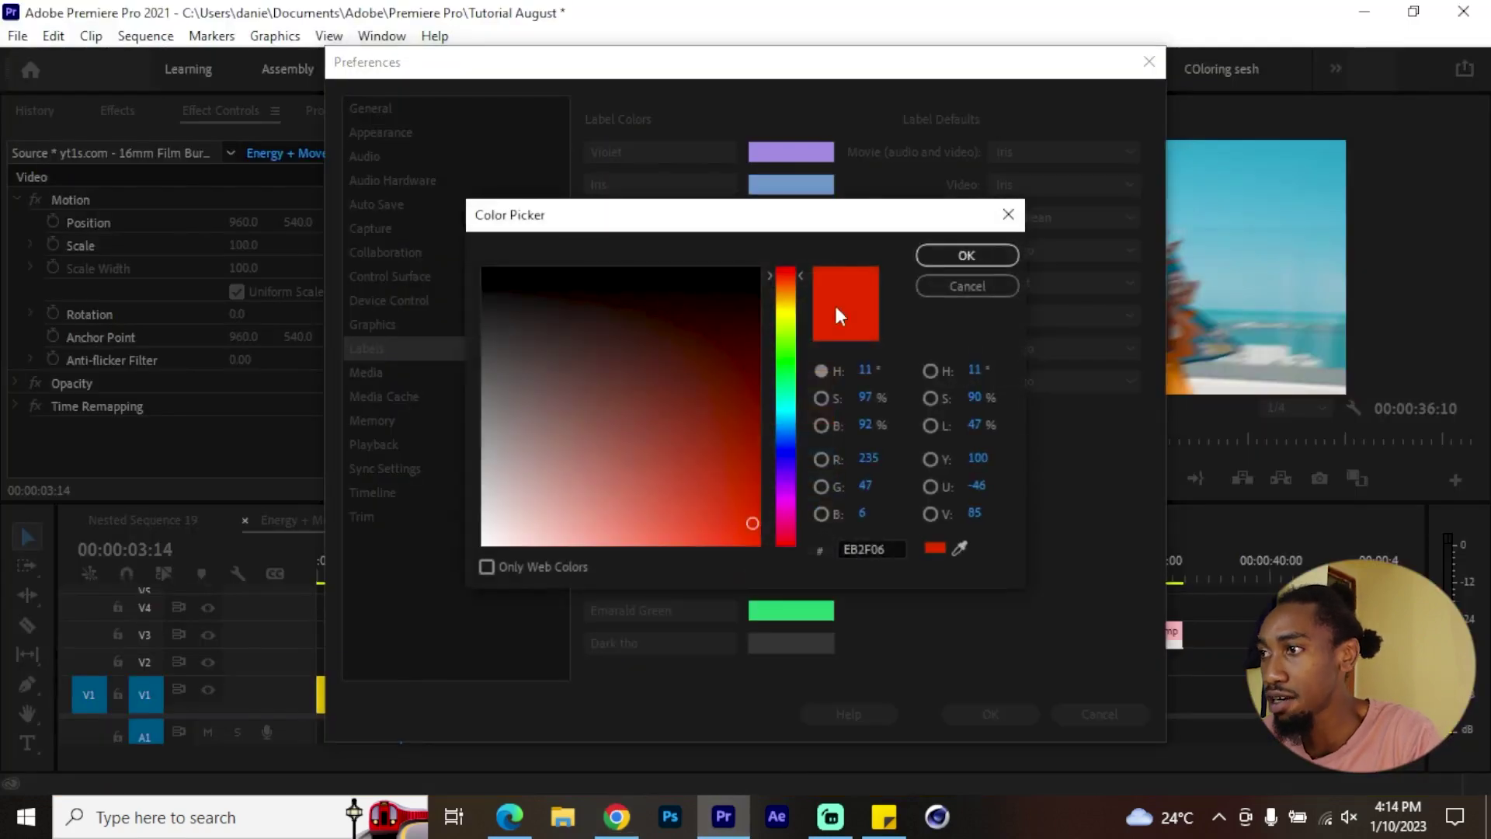
left_click(899, 549)
key("ctrl+v")
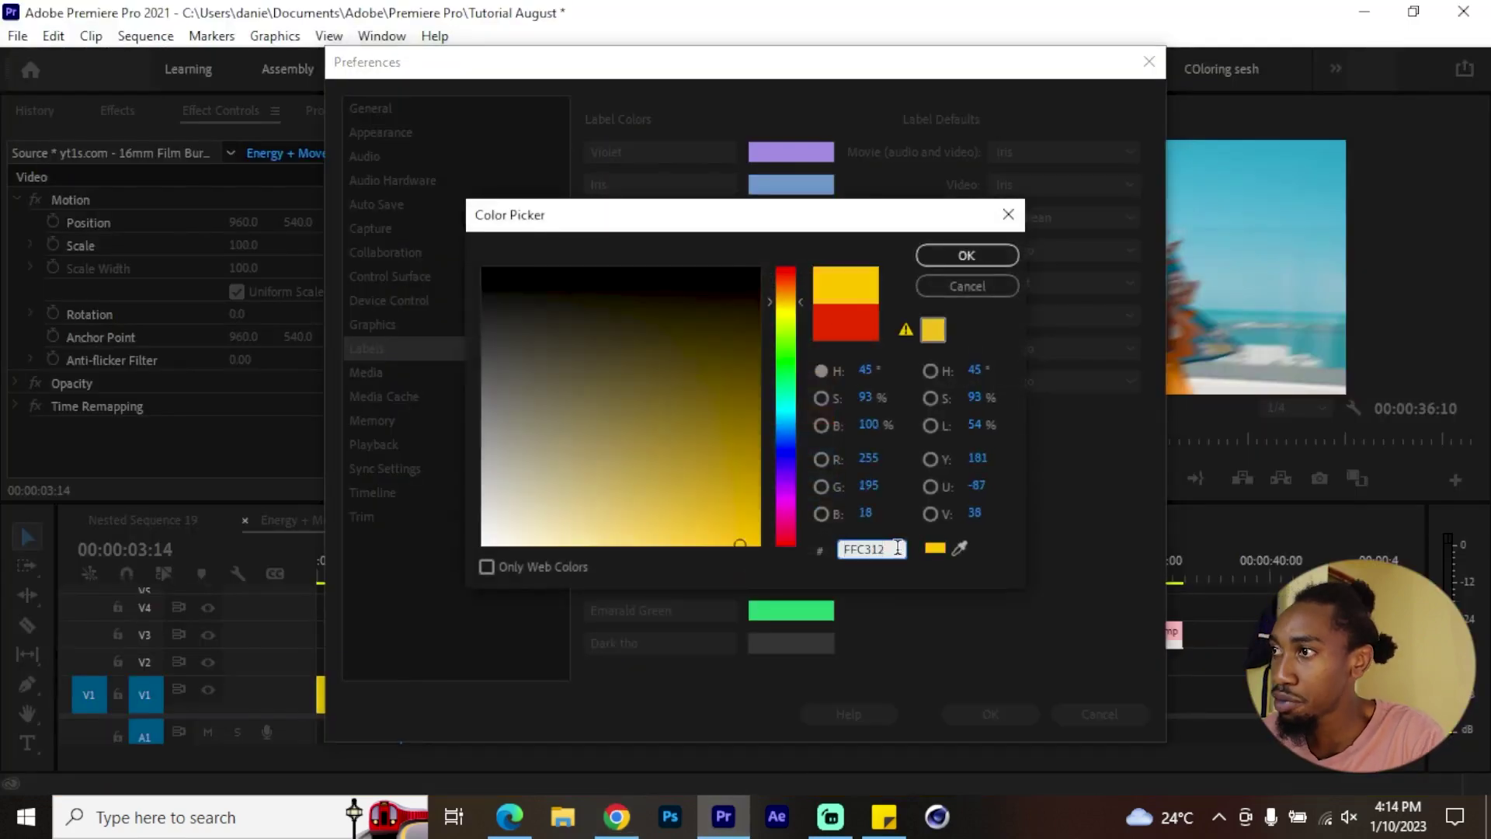
left_click(981, 255)
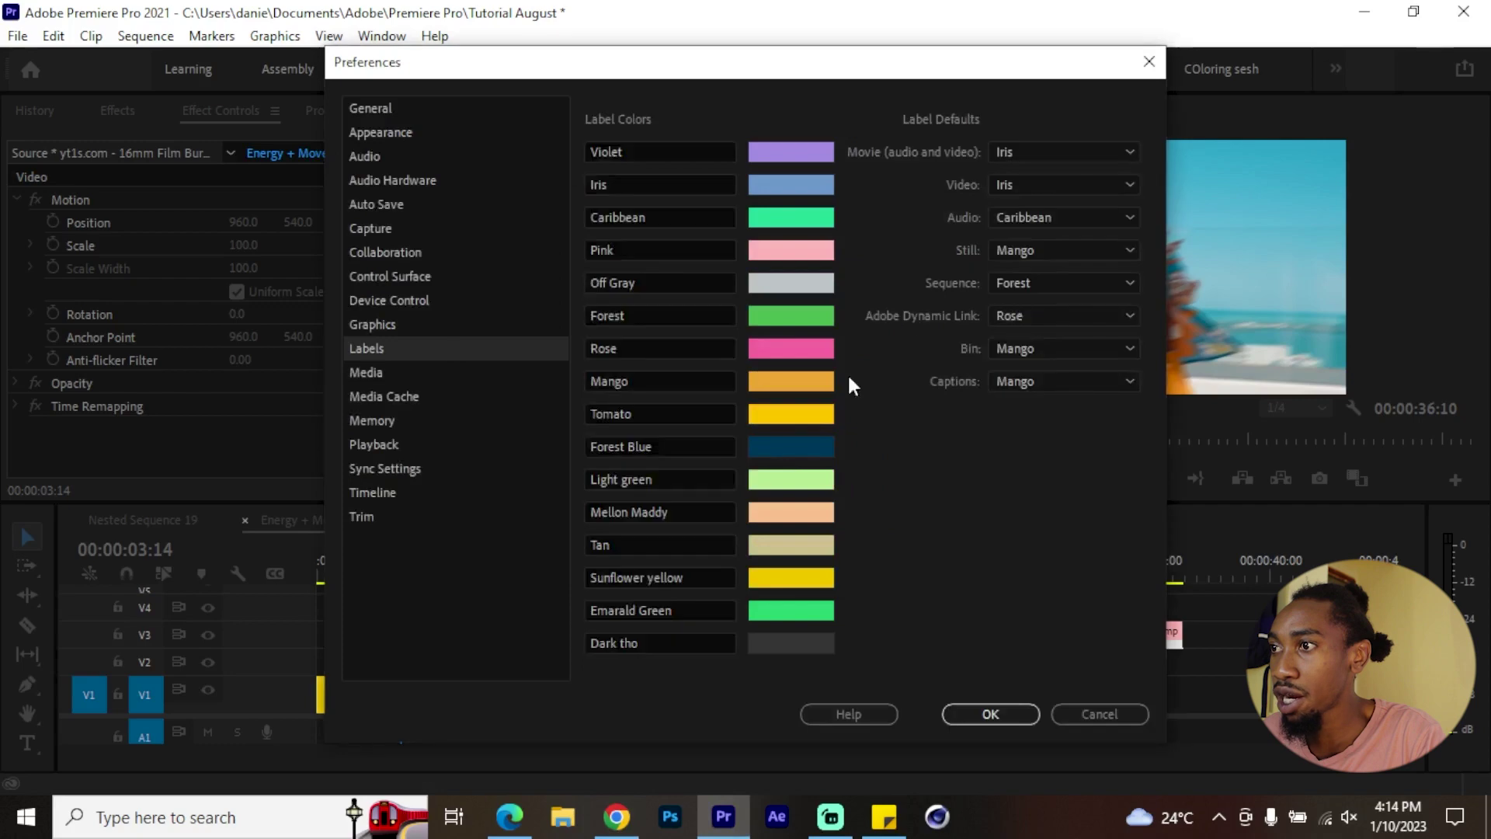
Rename that label SUNFLOWER and copy Android Green's code A3CB38 from the palette
left_click(676, 414)
type("SUNFLOWER")
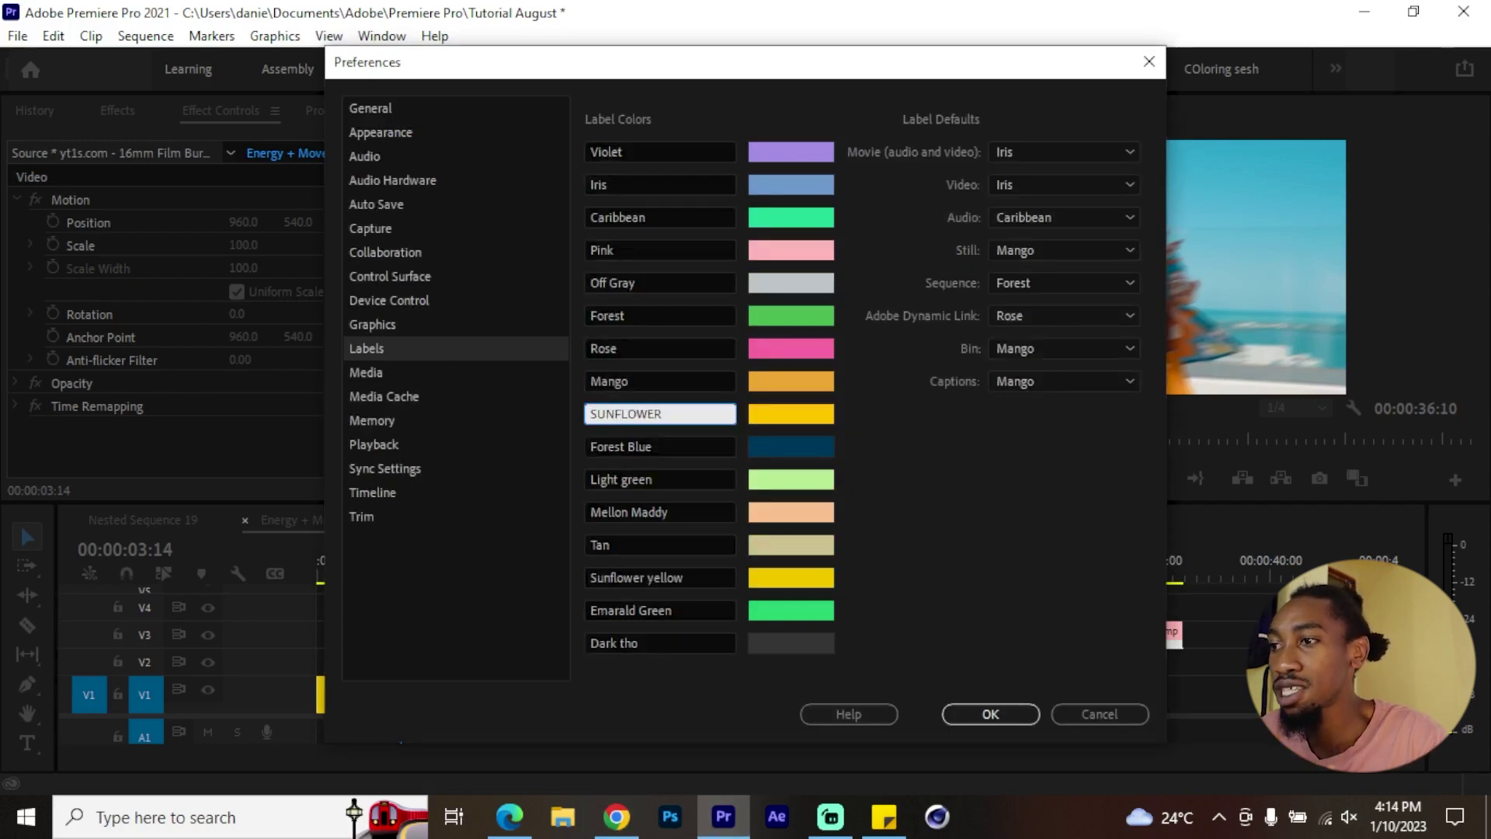
key("Return")
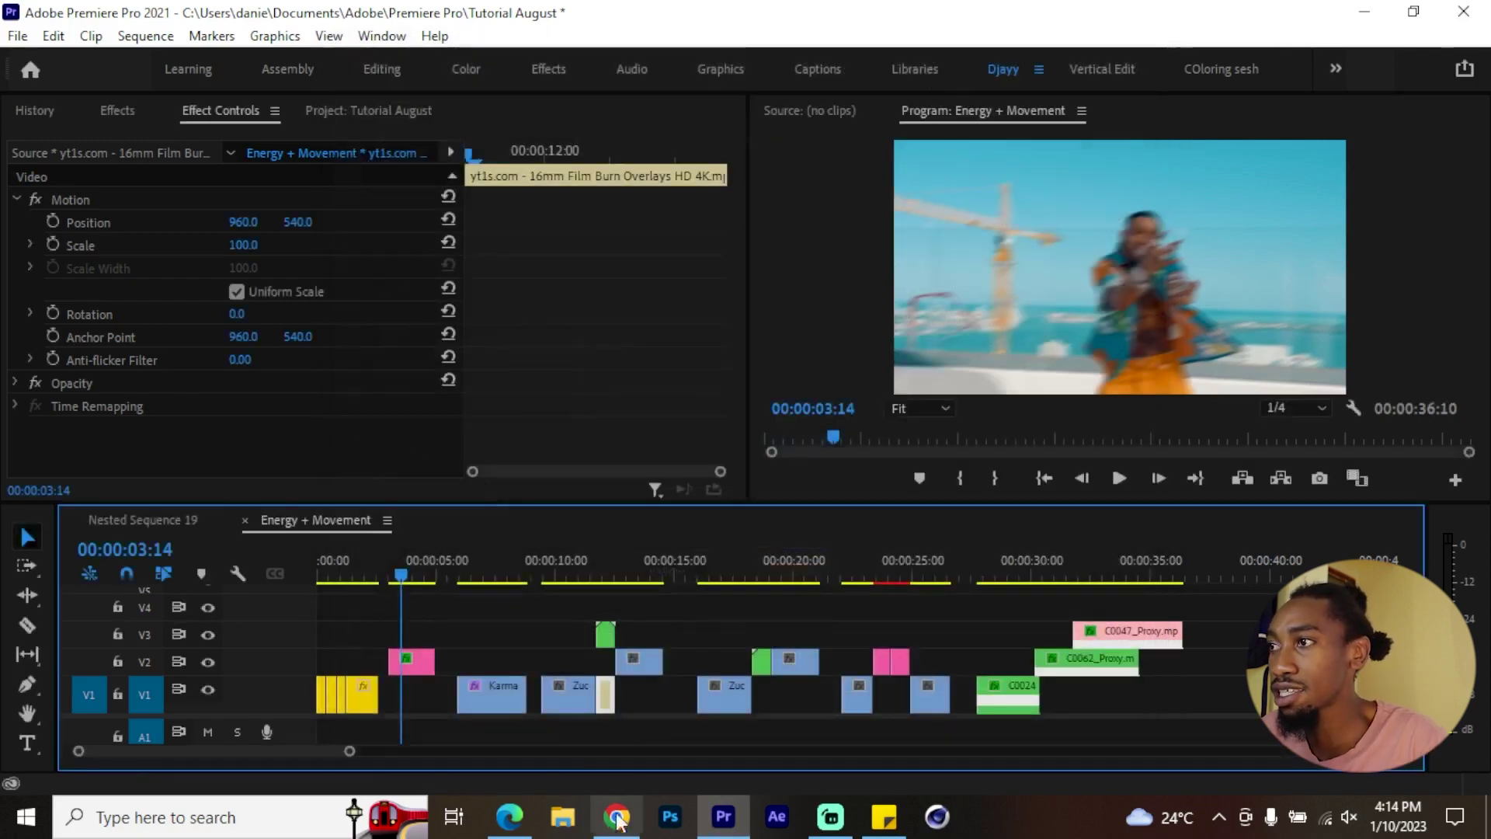
left_click(617, 816)
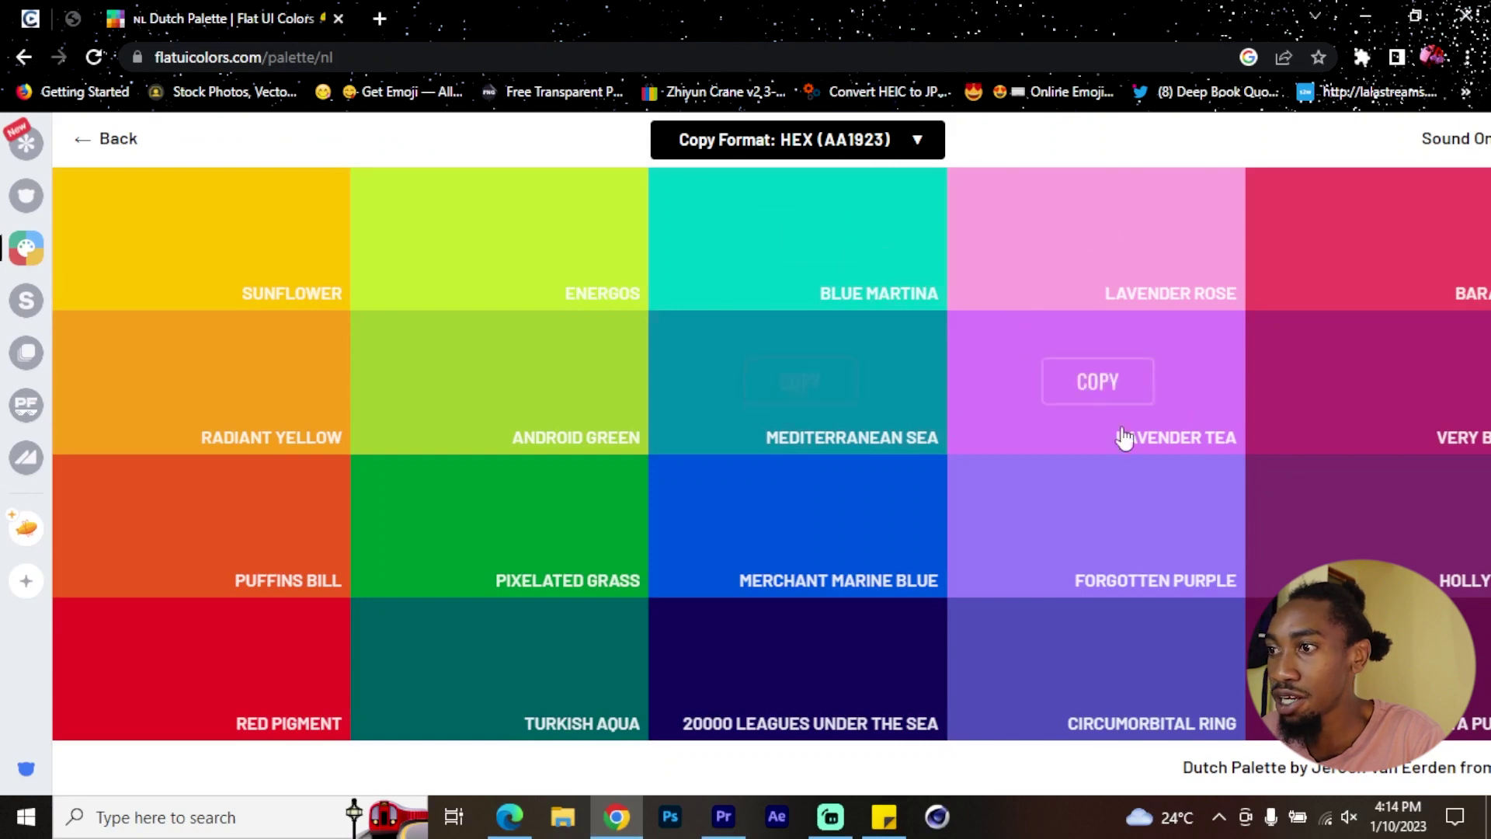
left_click(543, 392)
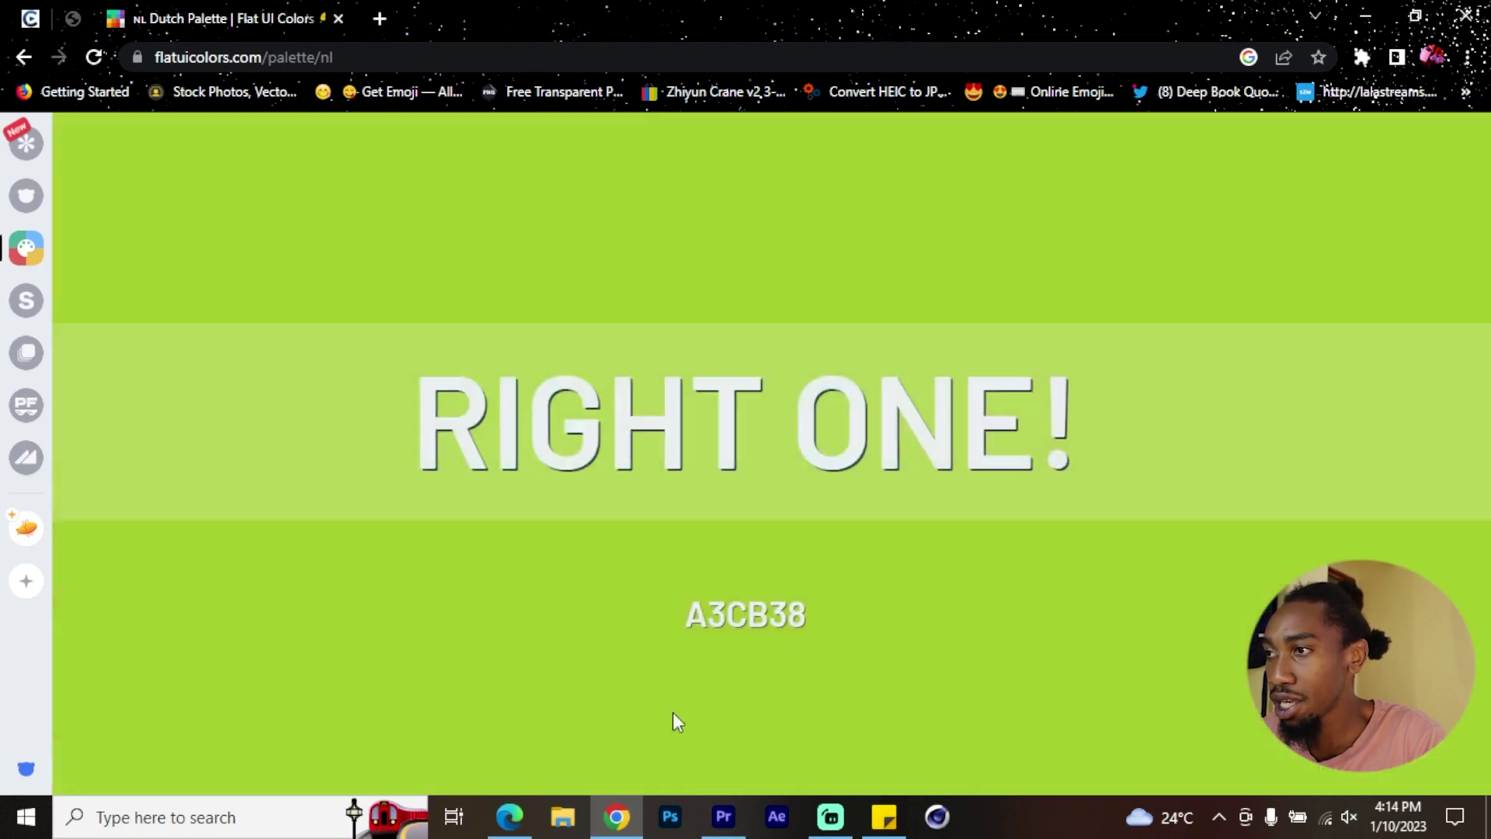
Recolour the Forest label to A3CB38 and rename it ANDROID GREEN
left_click(723, 816)
left_click(787, 310)
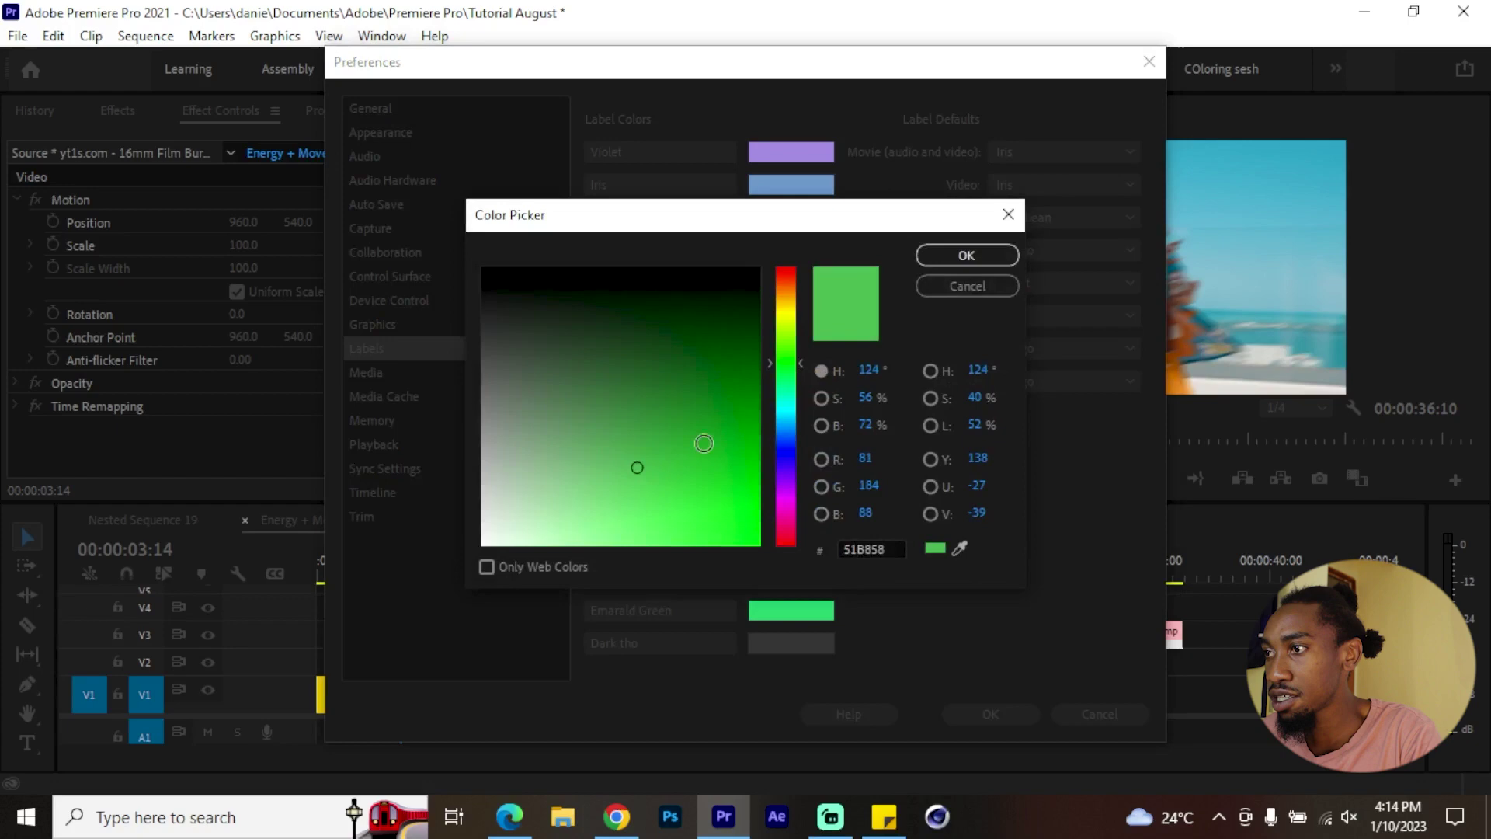
left_click(882, 550)
key("ctrl+v")
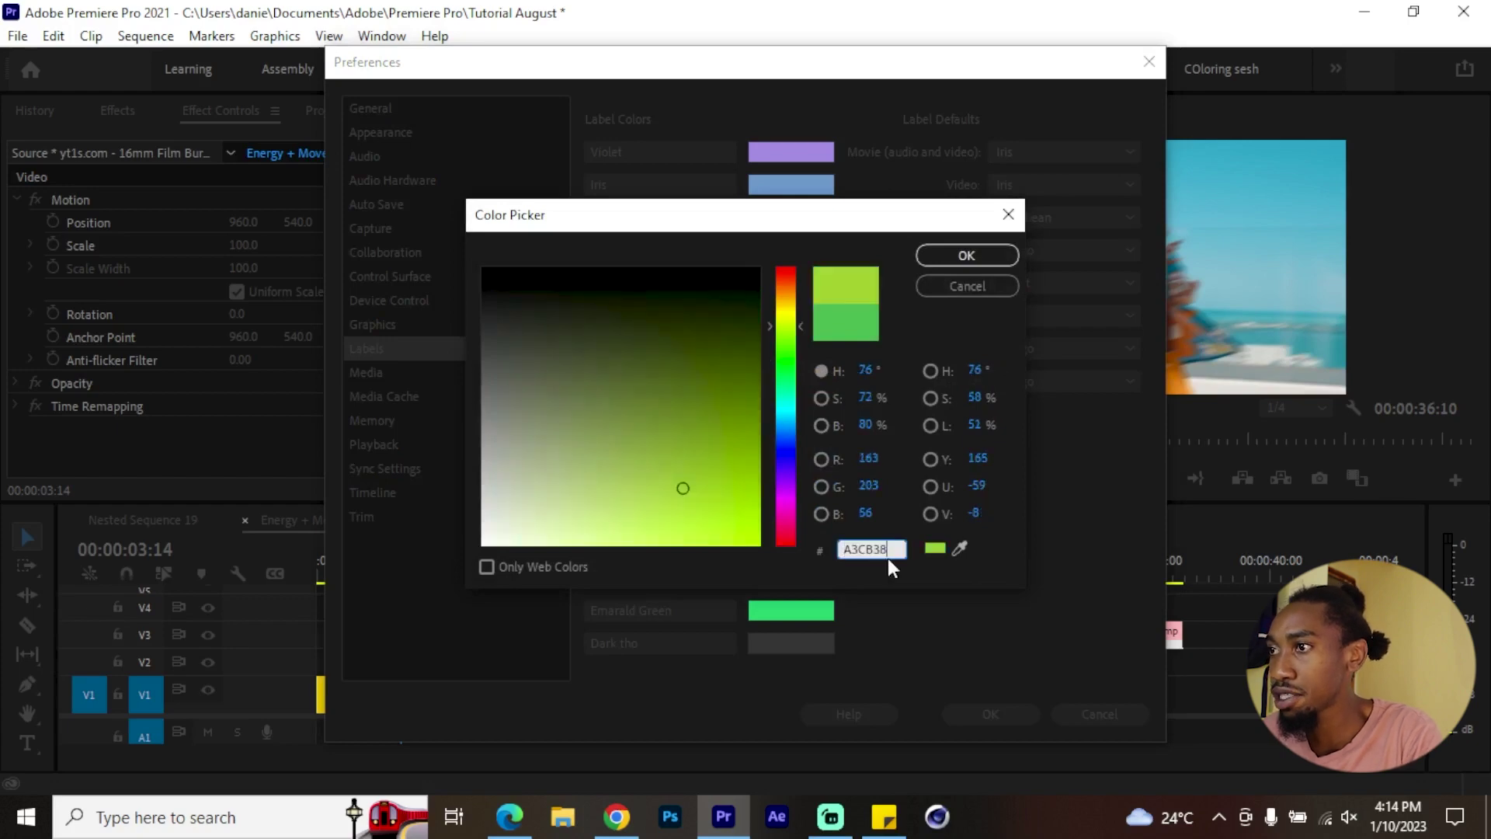
left_click(956, 256)
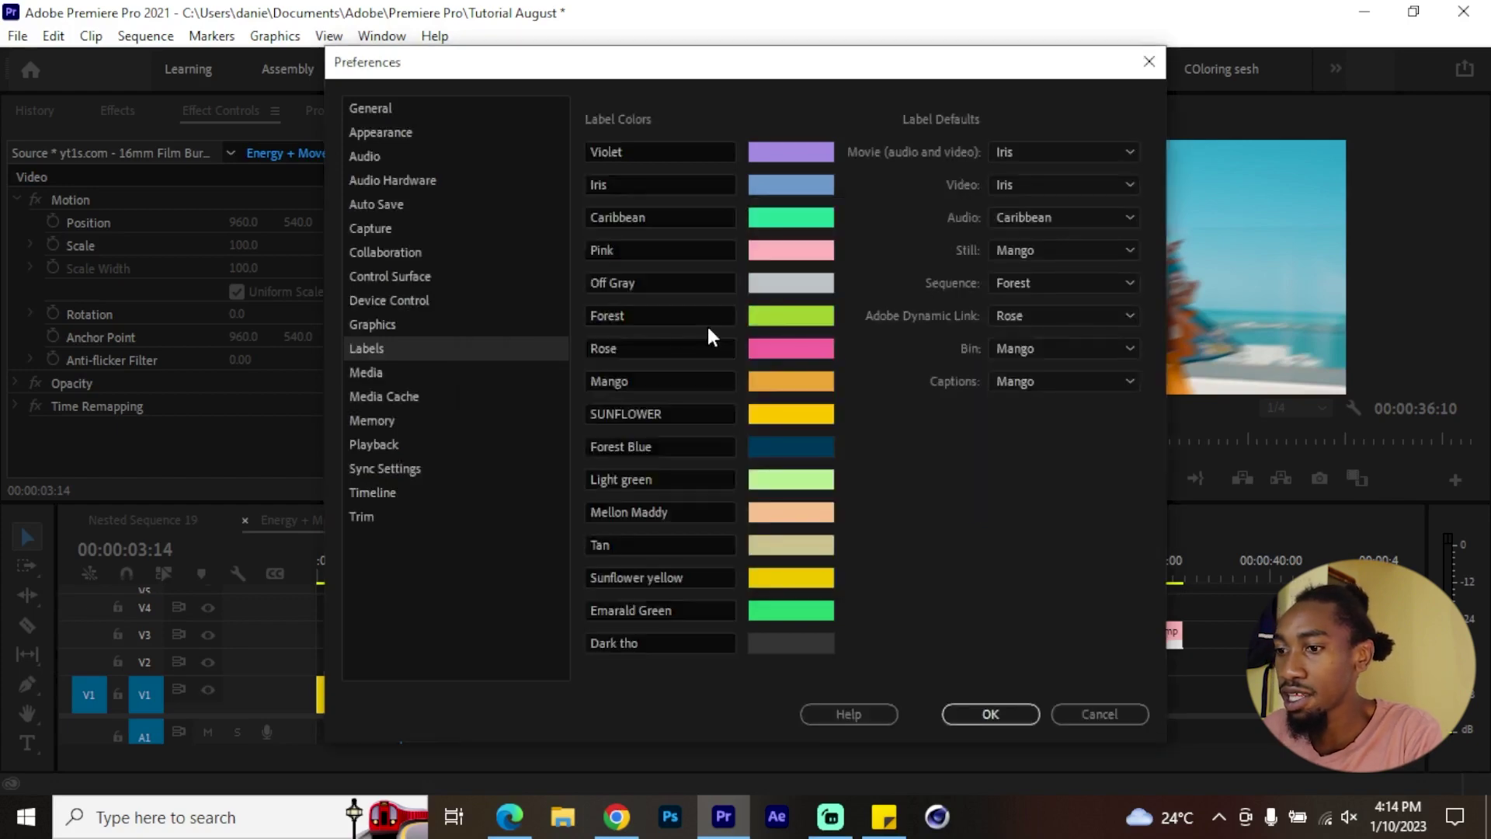
left_click(646, 315)
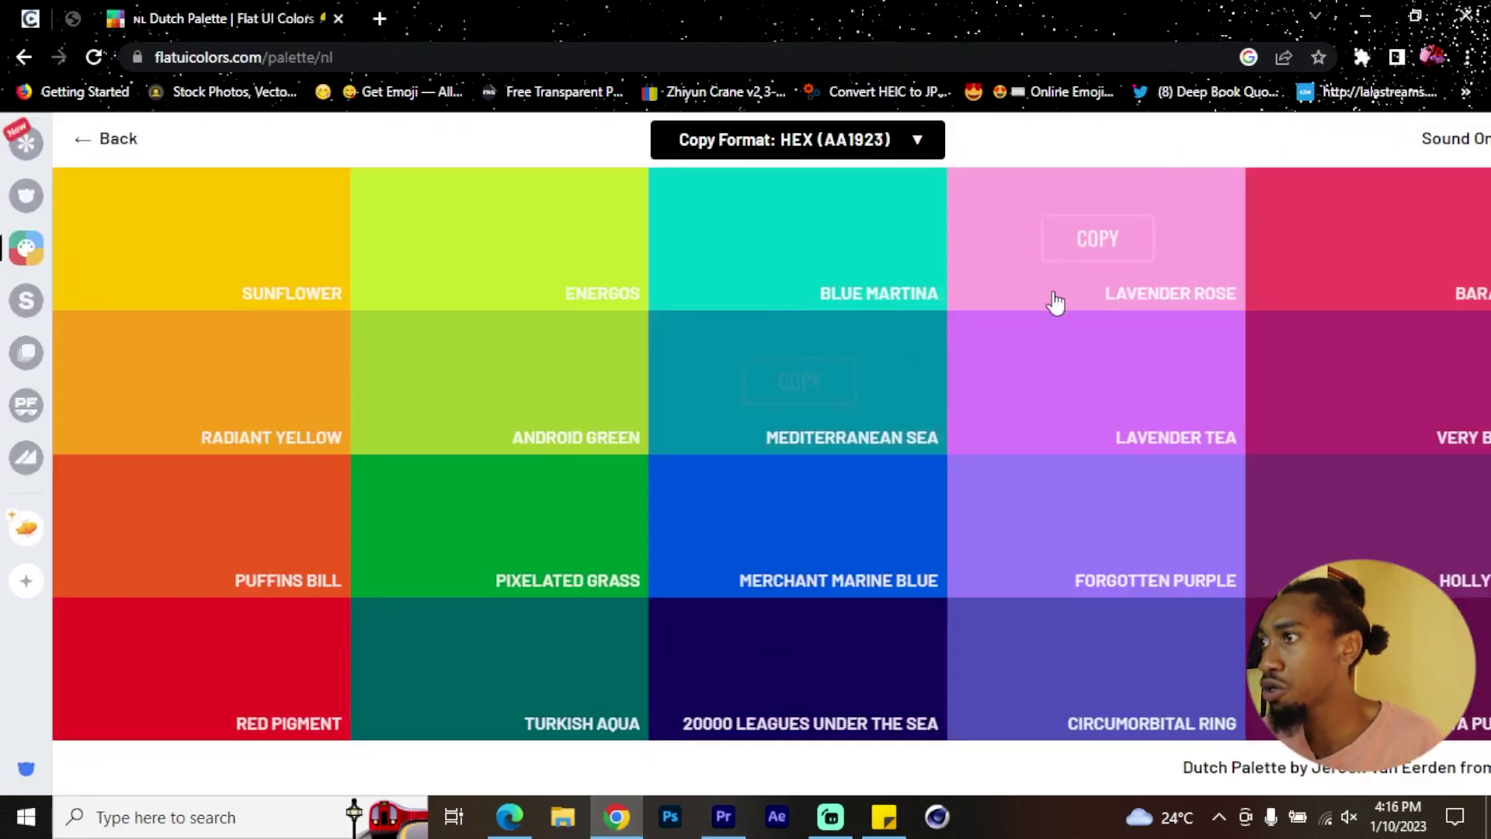
Copy Lavender Rose FDA7DF and apply it as the Pink label's colour
left_click(1054, 248)
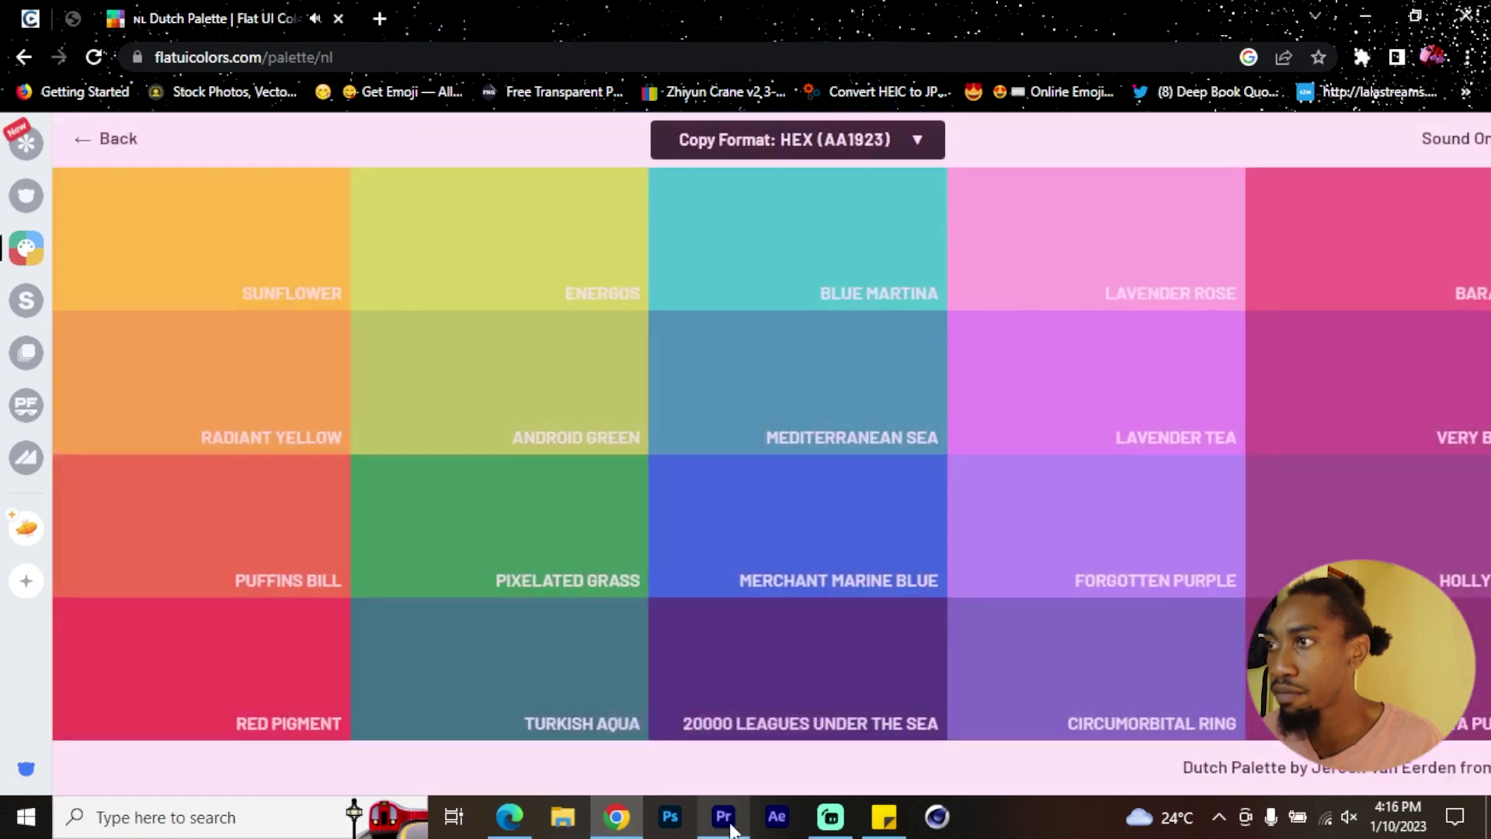
left_click(723, 816)
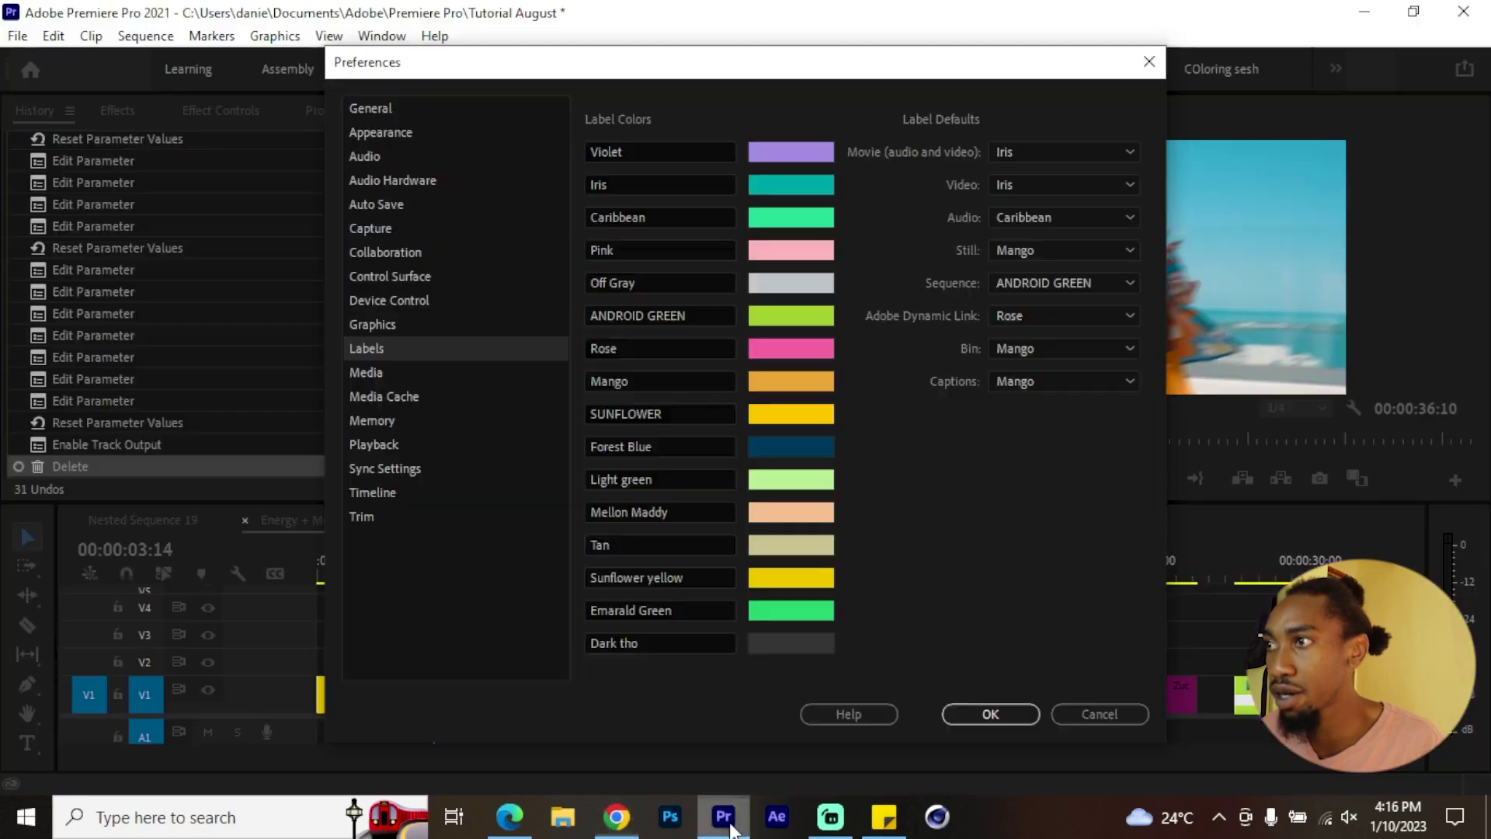
left_click(782, 253)
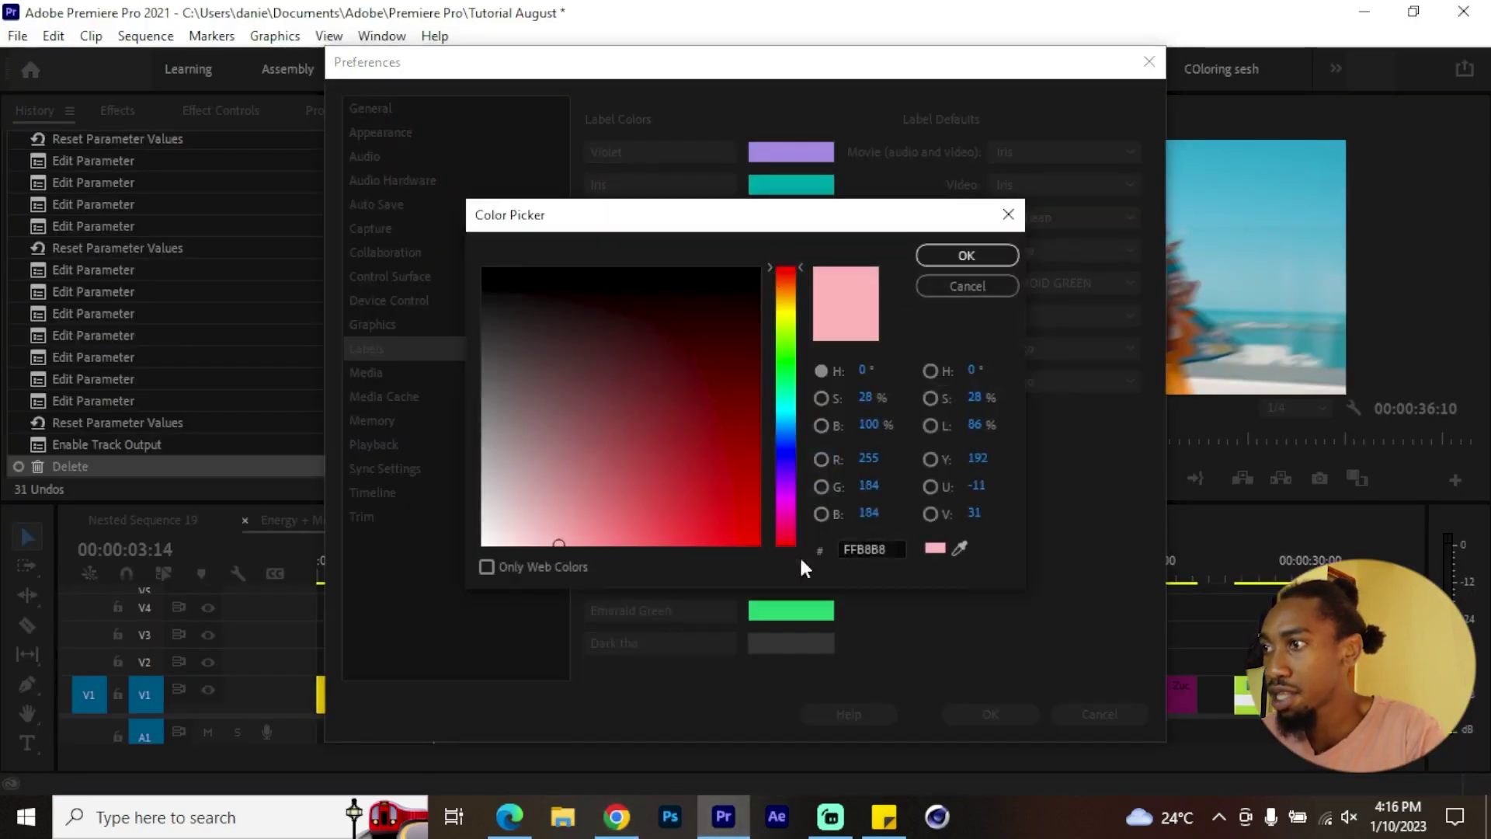
double_click(887, 551)
type("FDA7DF")
left_click(966, 256)
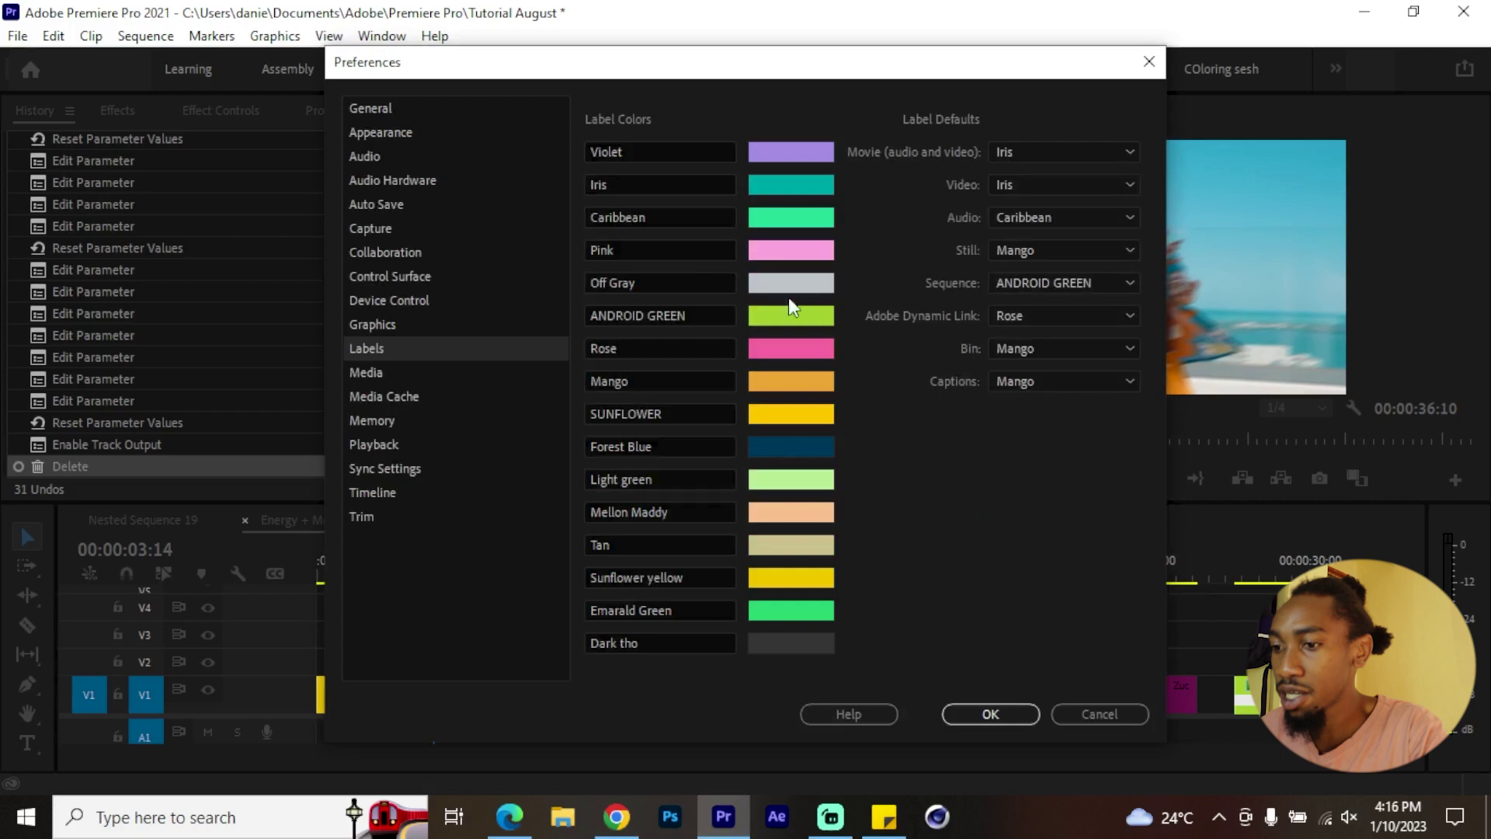
left_click(612, 251)
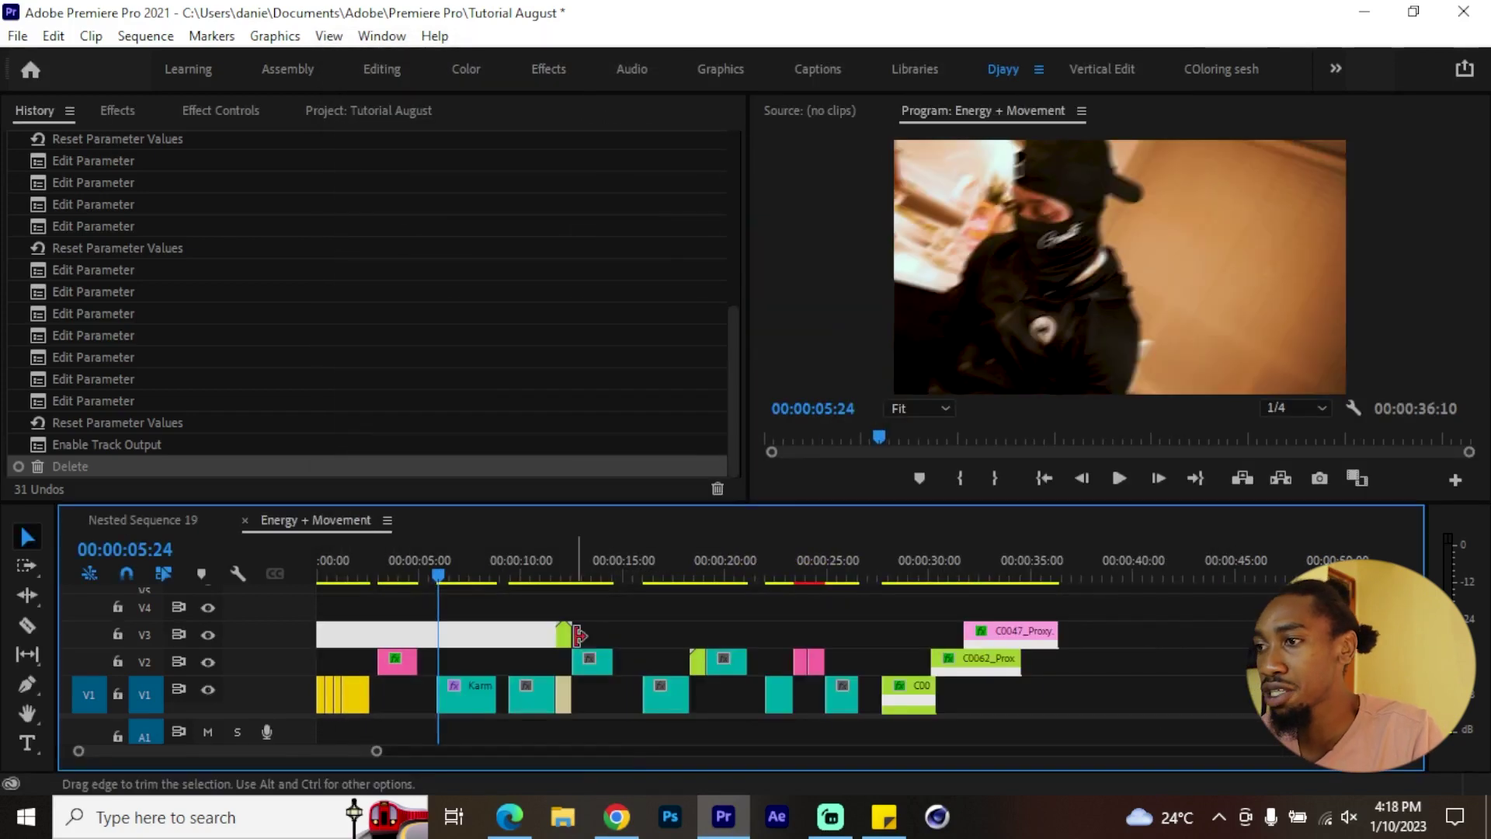
scroll(445, 654, "down", 1)
scroll(394, 654, "up", 4)
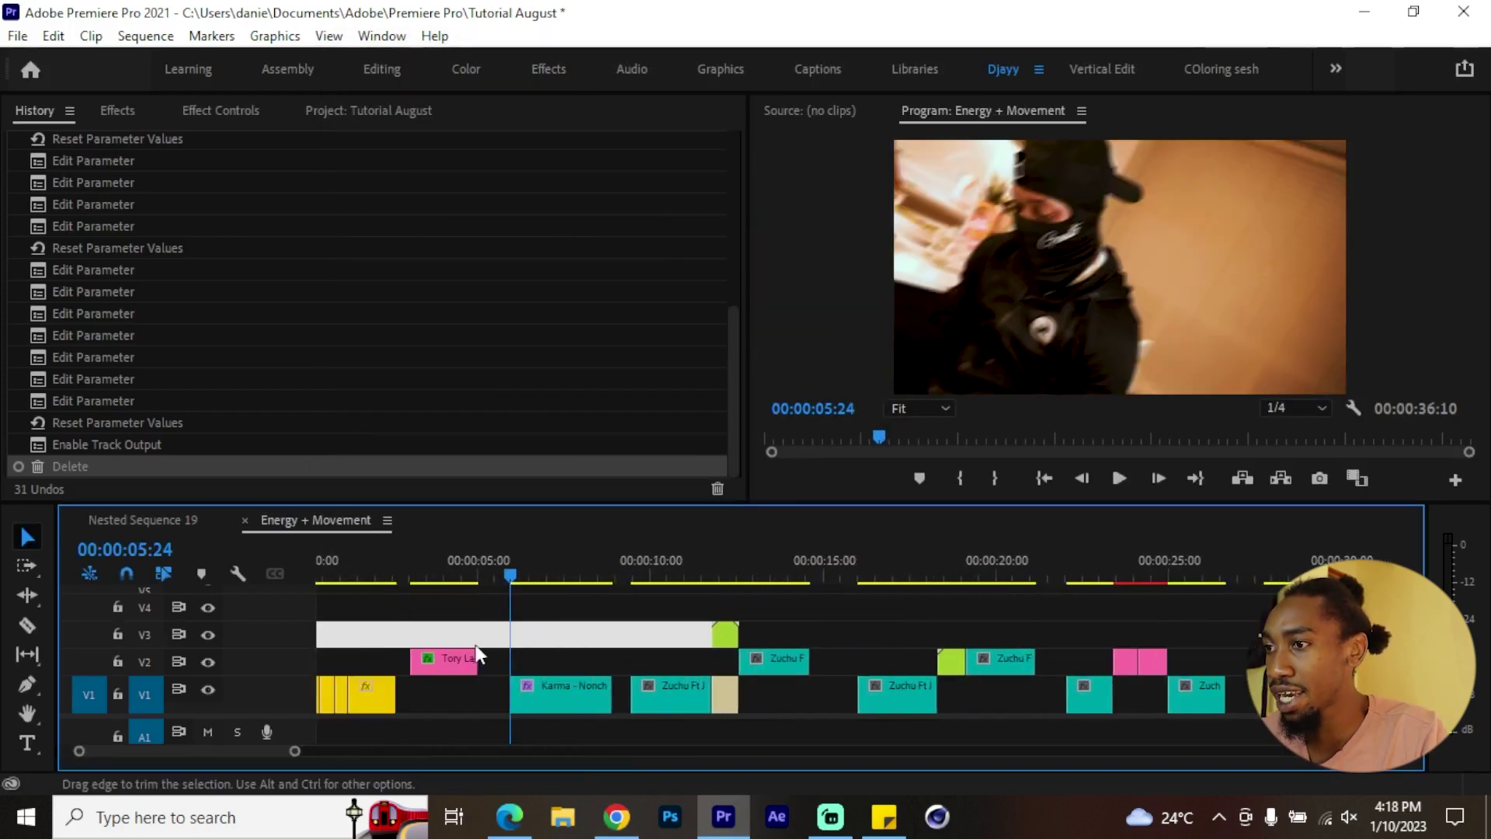
scroll(518, 648, "down", 1)
scroll(528, 658, "up", 3)
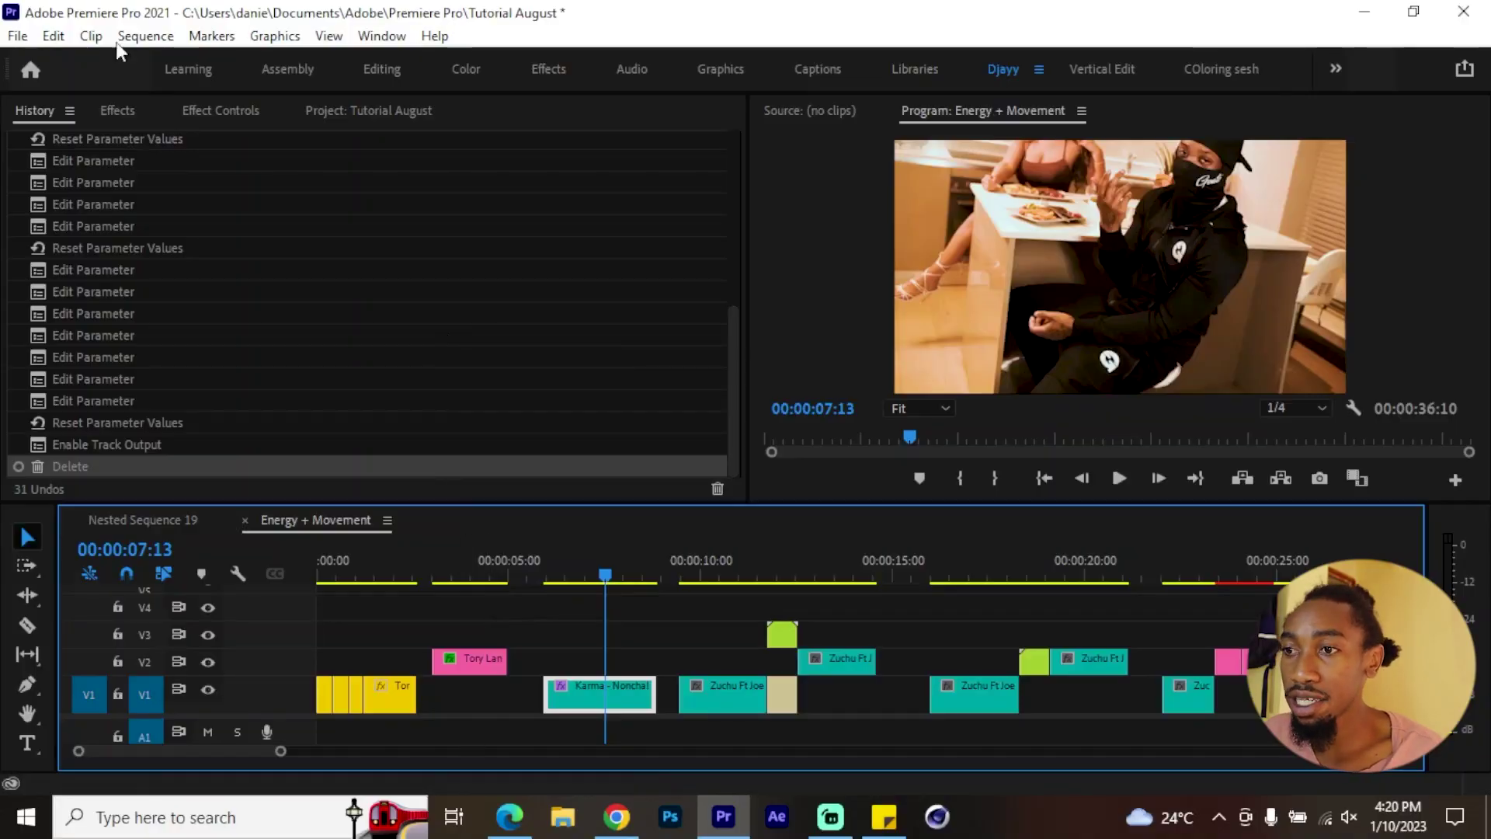
Search Keyboard Shortcuts for 'ripple' and 'add edit' to verify the Q, E and W keys
left_click(52, 36)
left_click(179, 722)
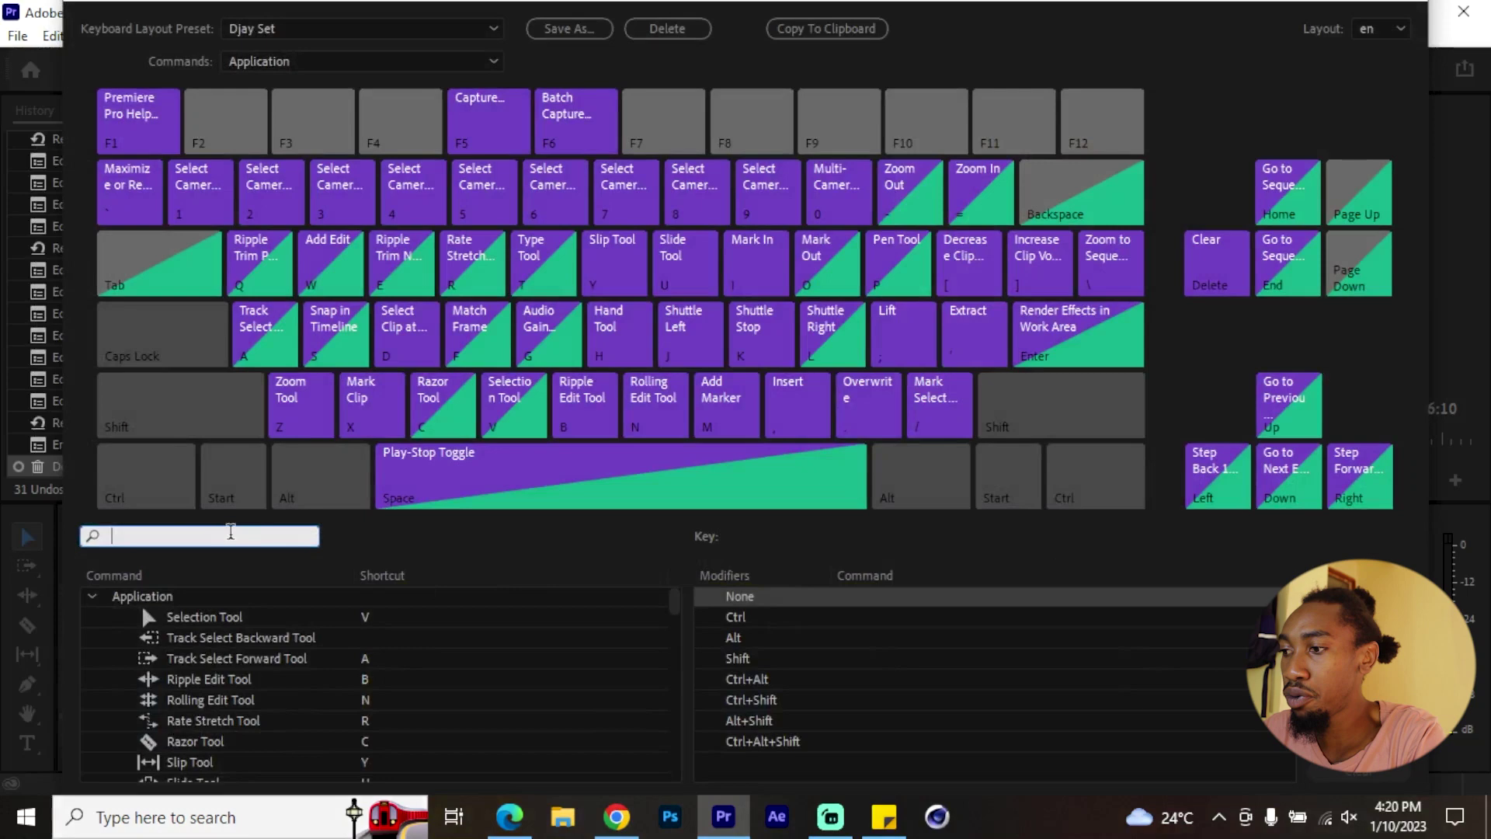
type("ripple")
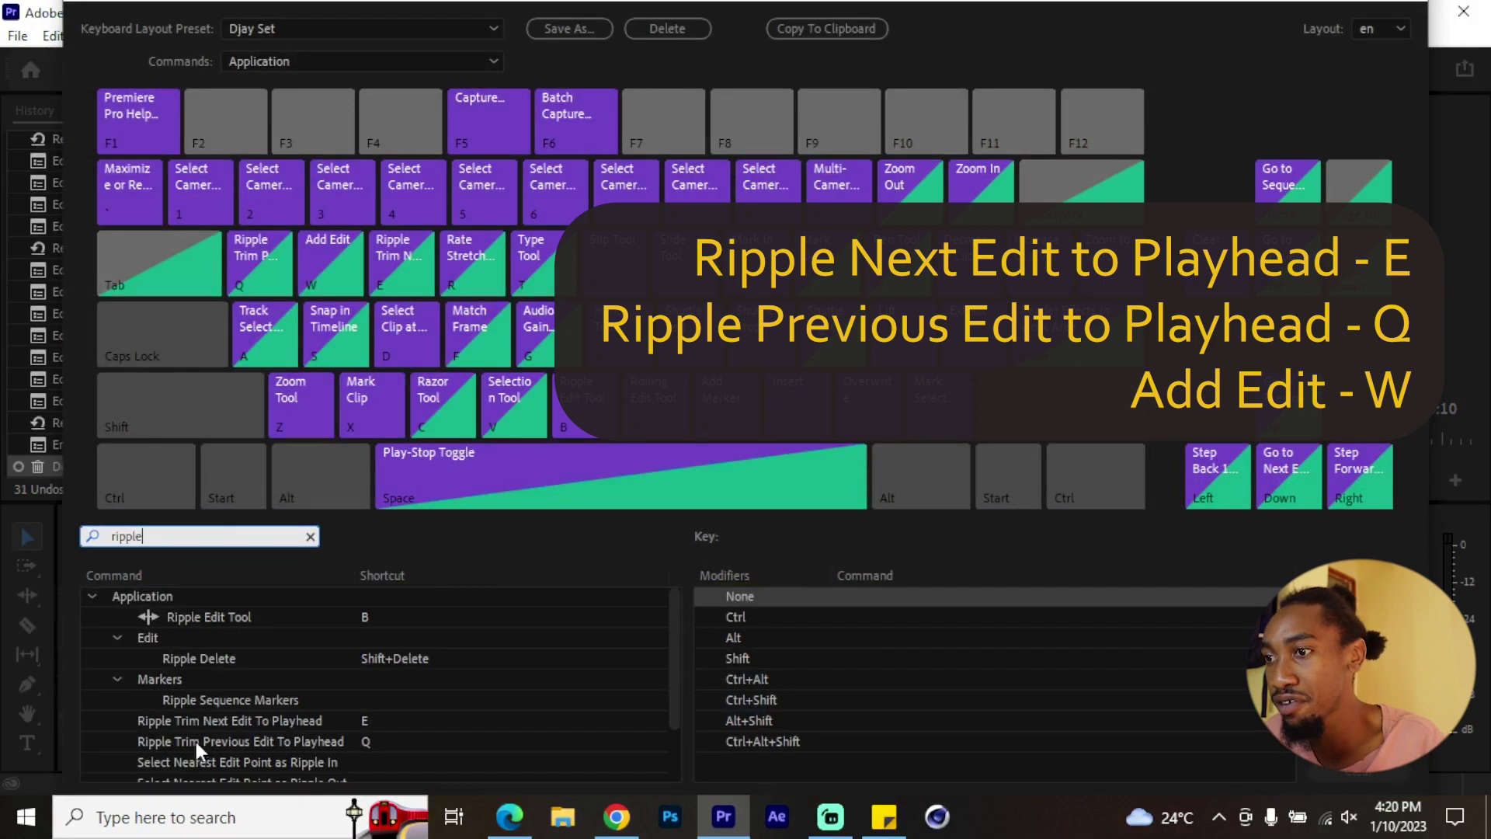
left_click(267, 745)
left_click(279, 719)
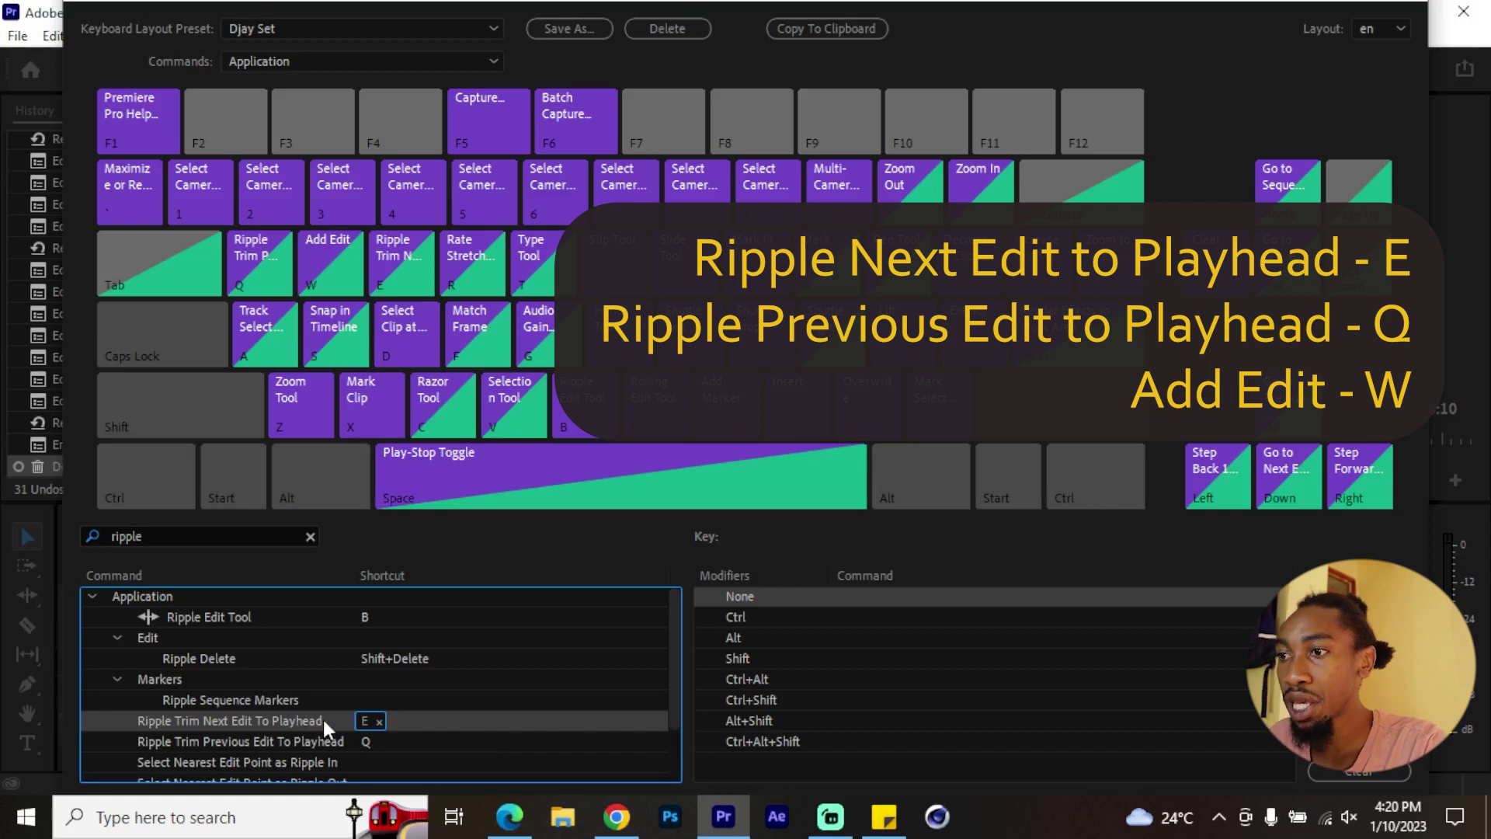
left_click(310, 536)
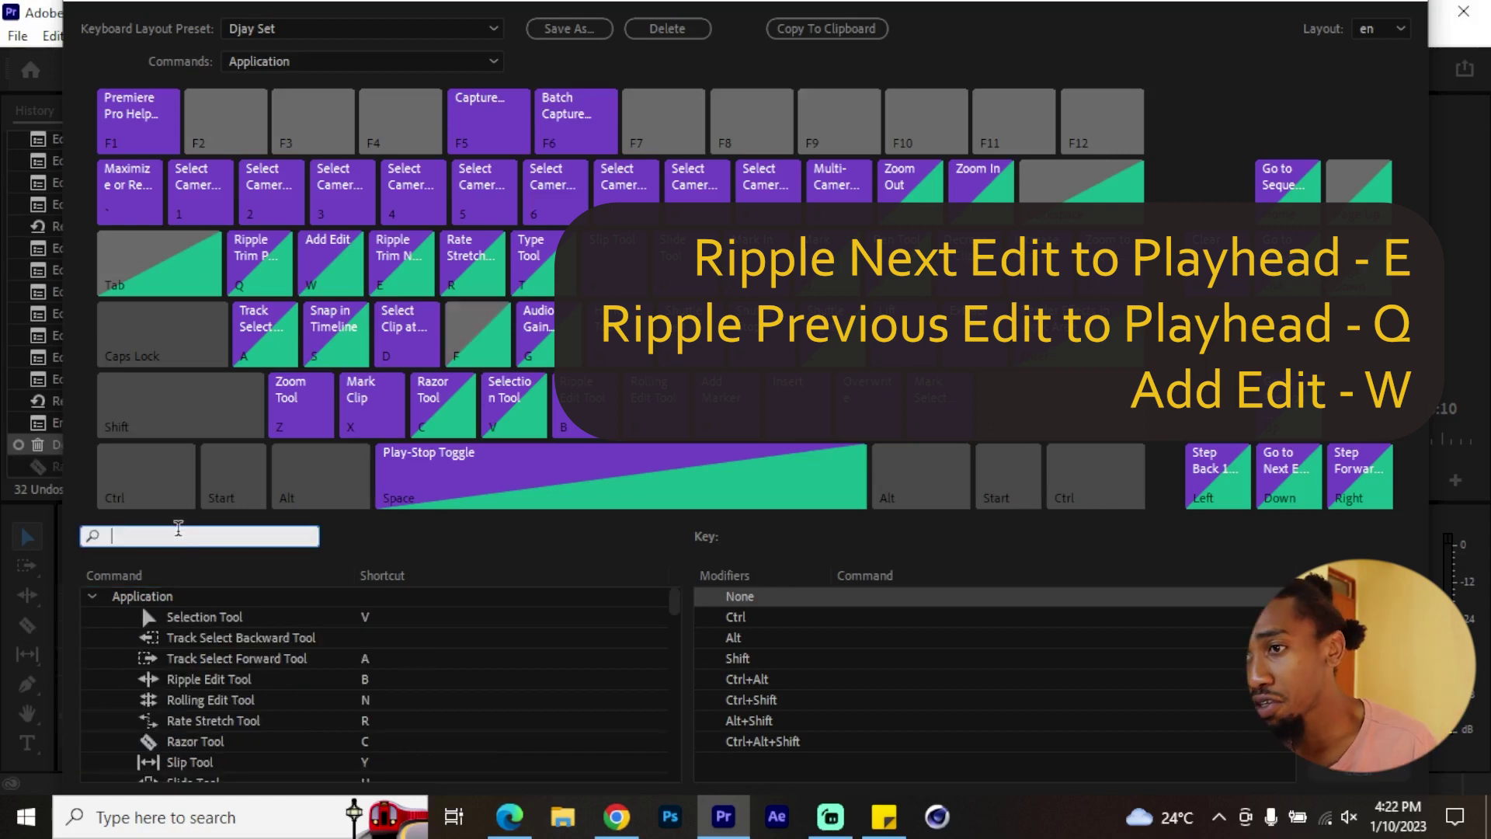
type("add edit")
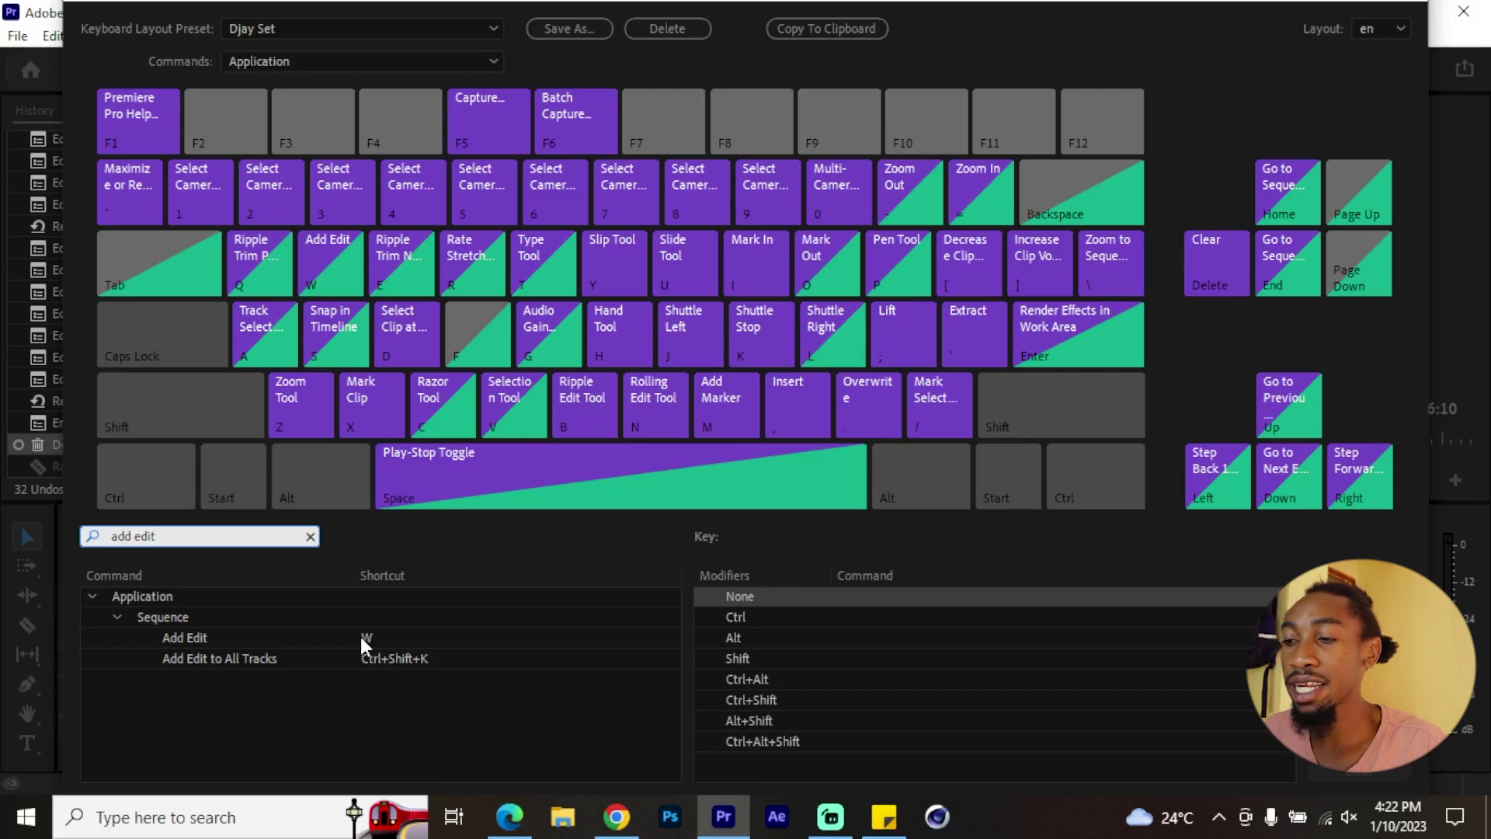
At 07:06, test a razor cut on Karma and an all-tracks split, undoing both
key("Escape")
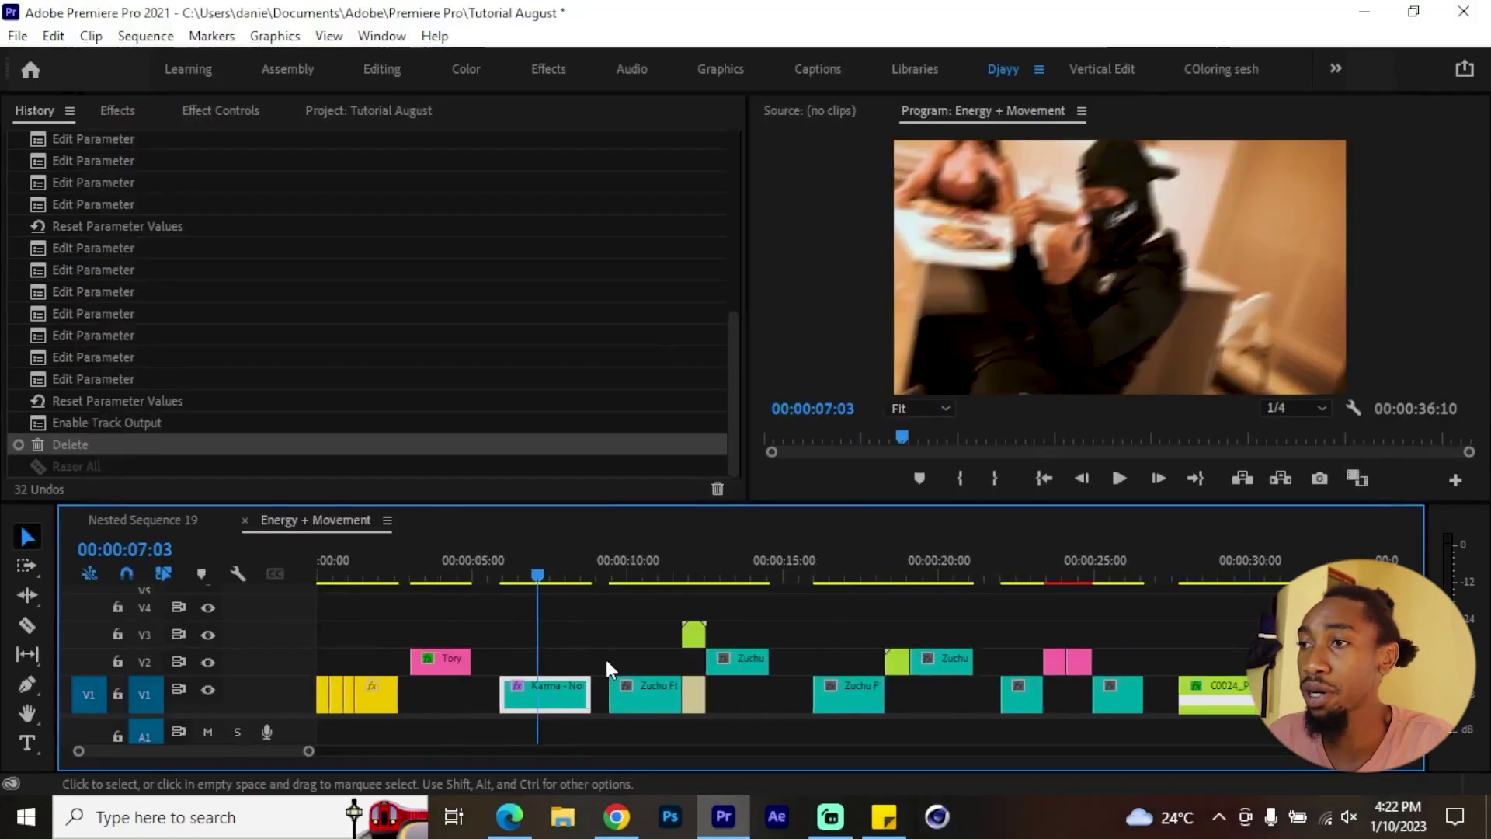
left_click(552, 573)
scroll(567, 629, "up", 4)
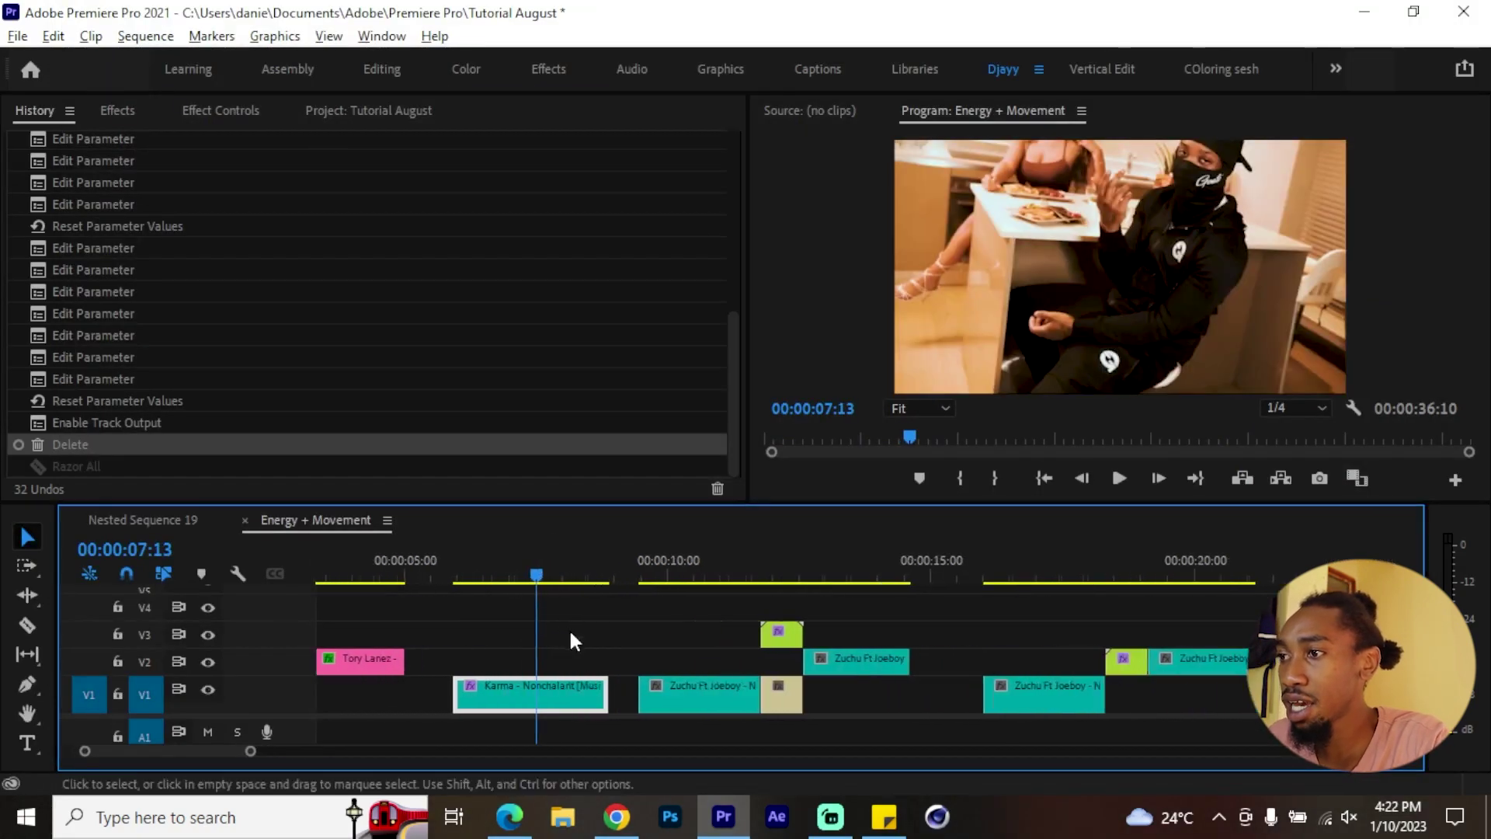
scroll(683, 621, "down", 2)
mouse_move(703, 579)
left_mouse_down()
mouse_move(690, 550)
mouse_move(701, 559)
left_mouse_up()
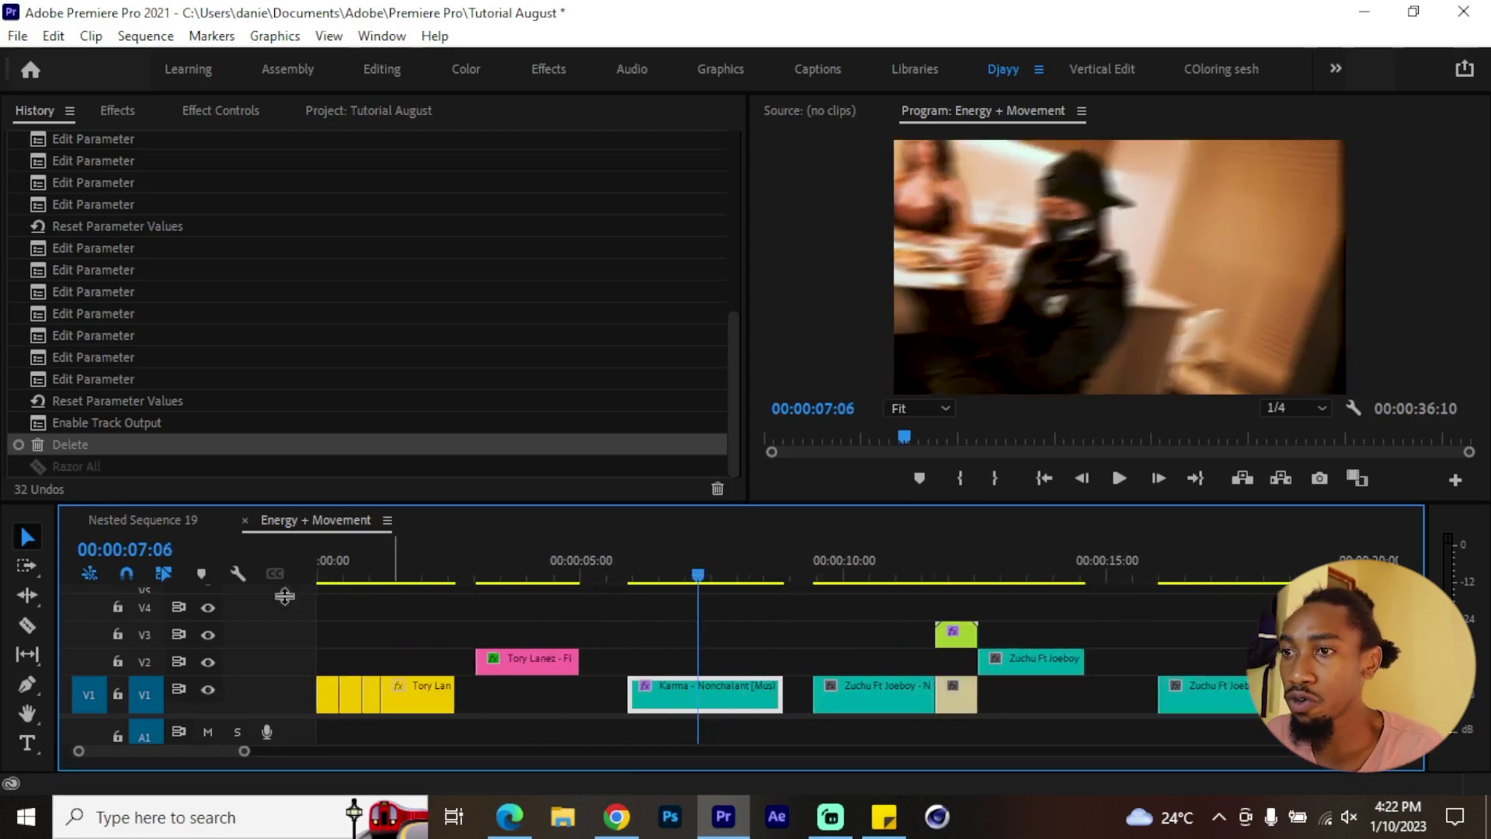
left_click(27, 625)
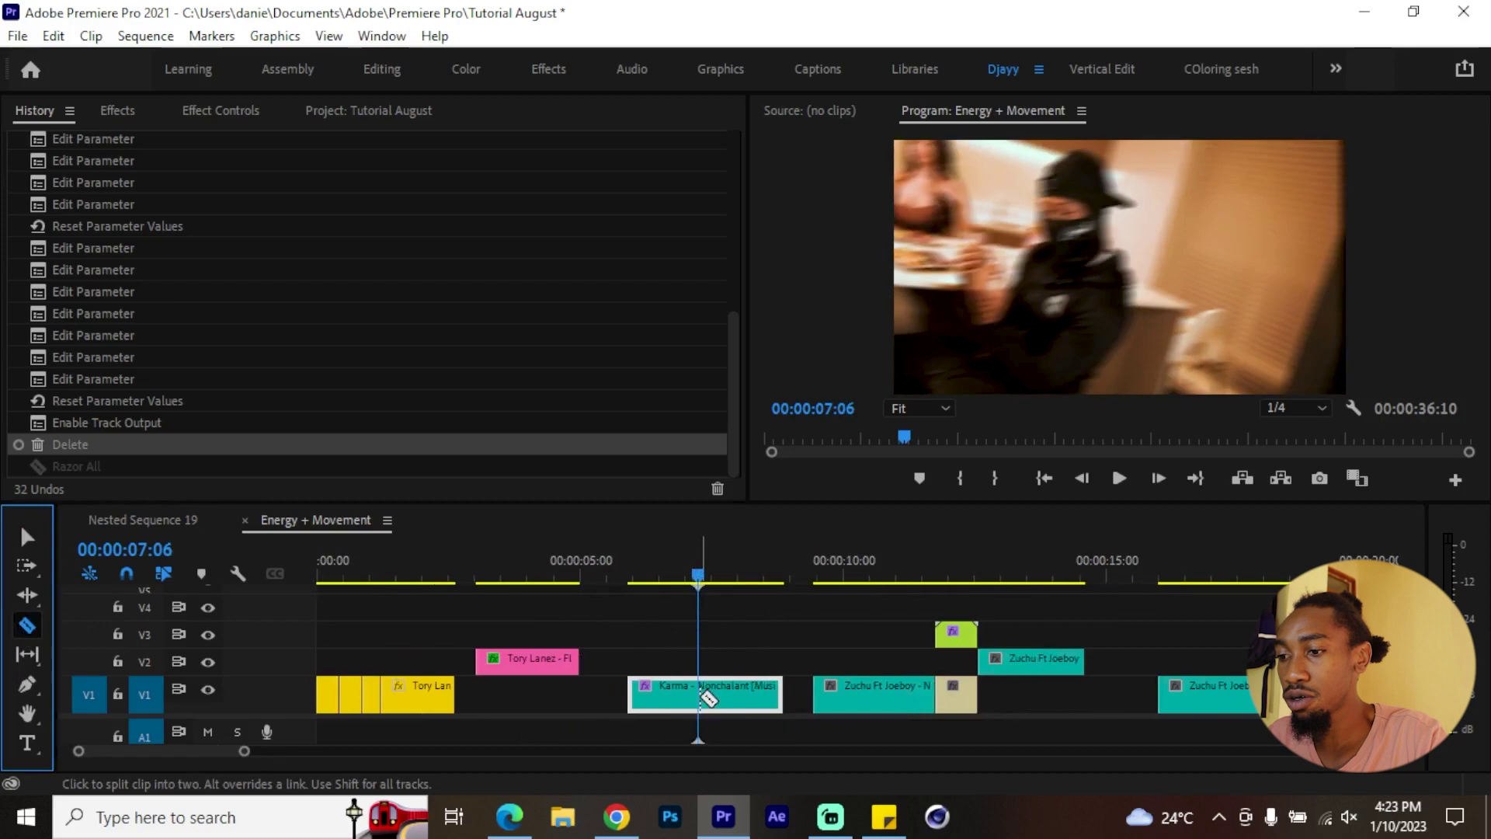
left_click(701, 696)
key("ctrl+z")
key("v")
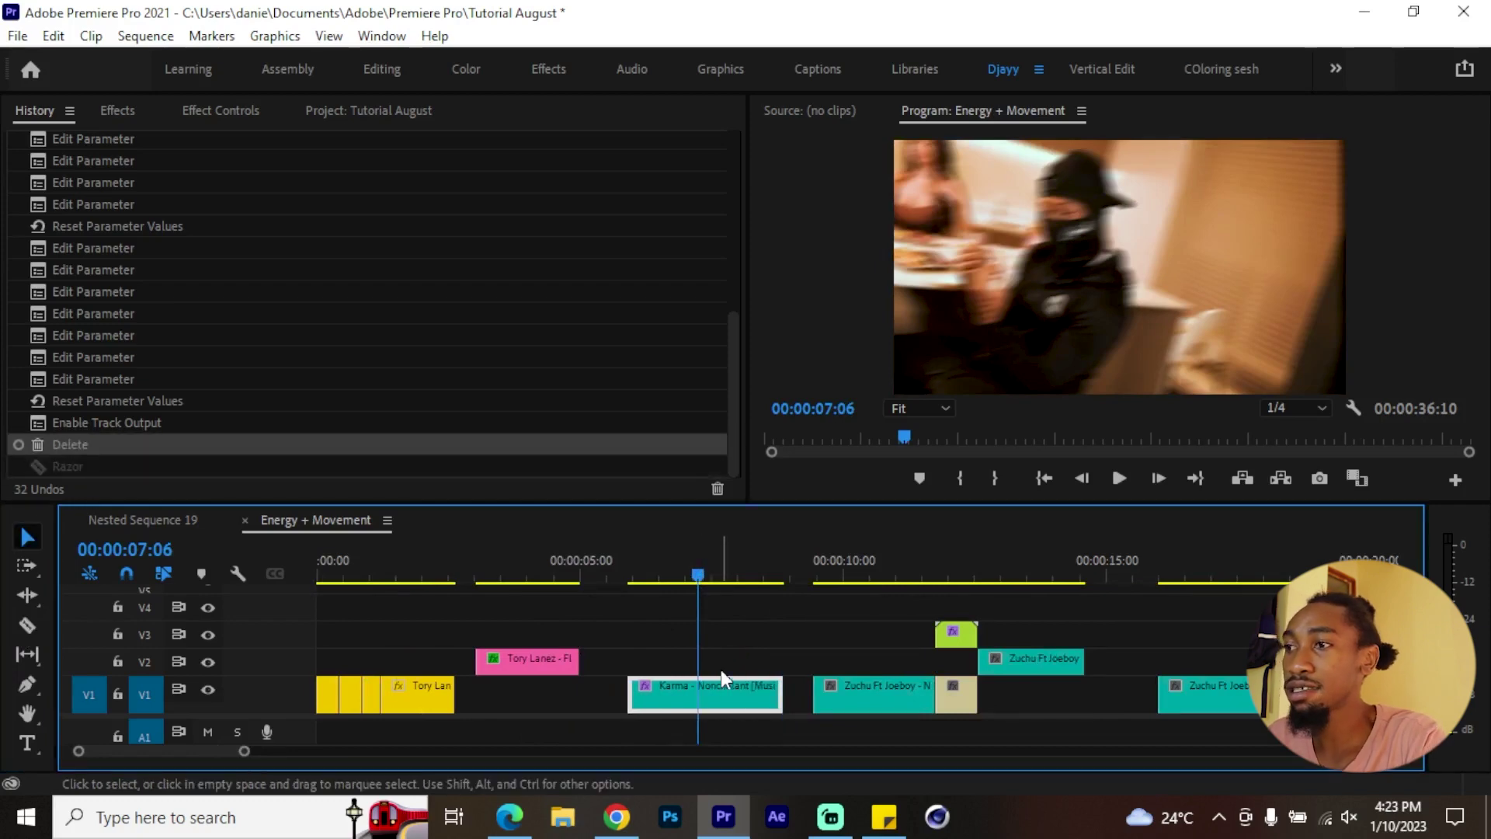
key("ctrl+shift+k")
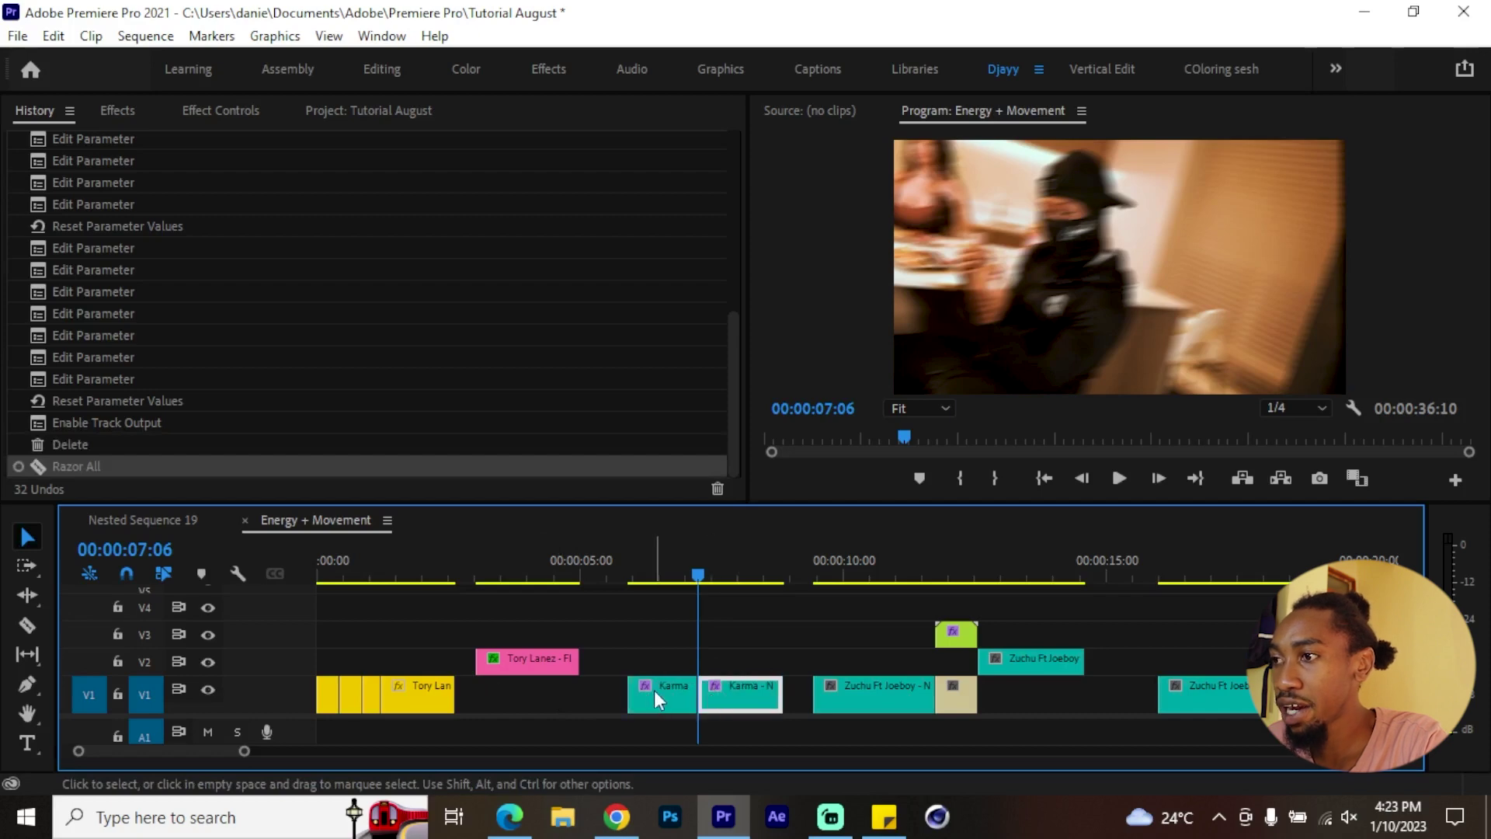
key("ctrl+z")
Ripple trim the Karma clip's head at 06:17 and its tail at 08:07
left_click(654, 560)
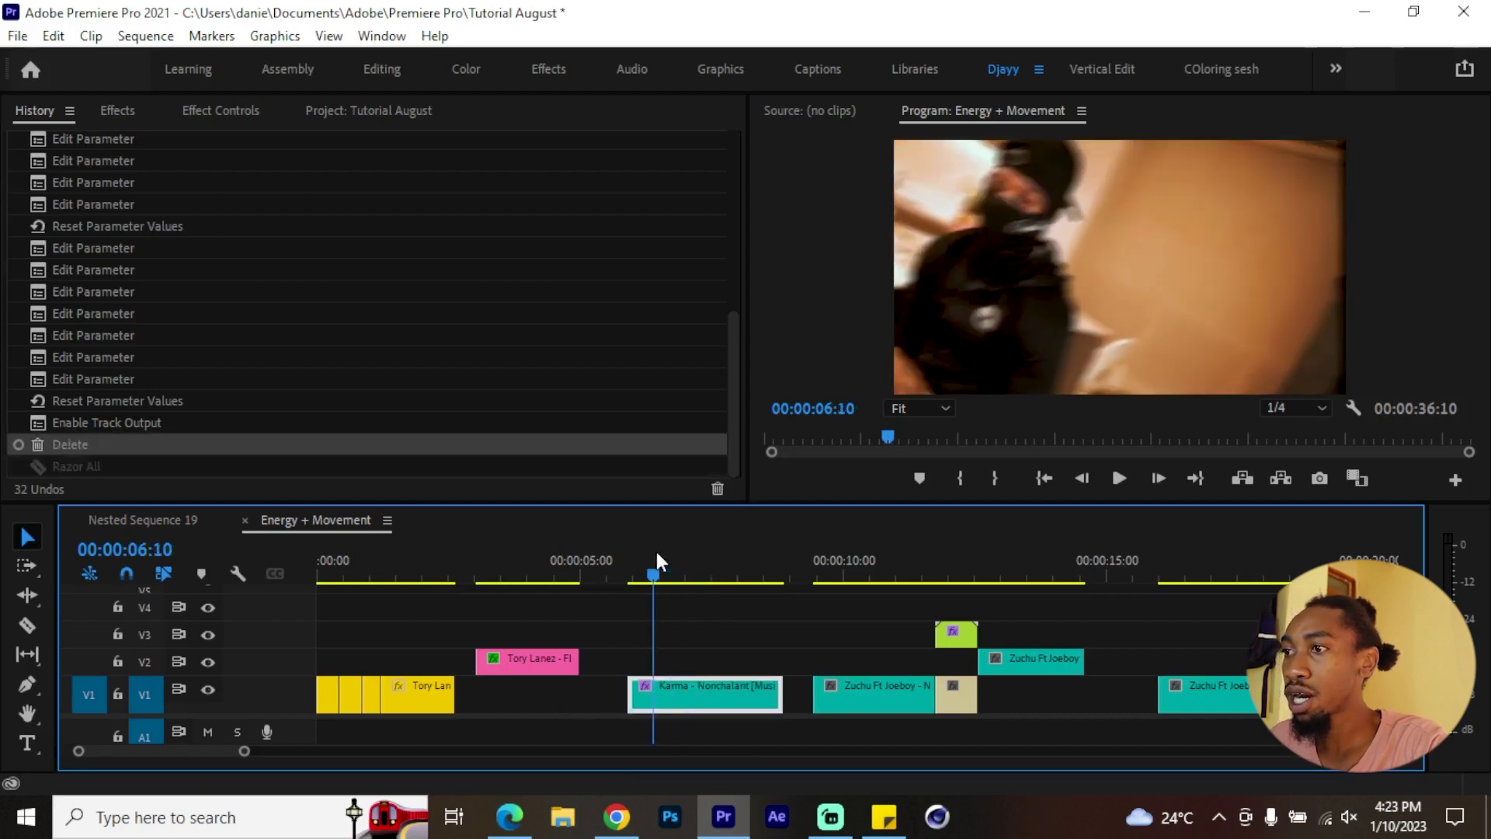
left_click_drag(657, 561, 669, 561)
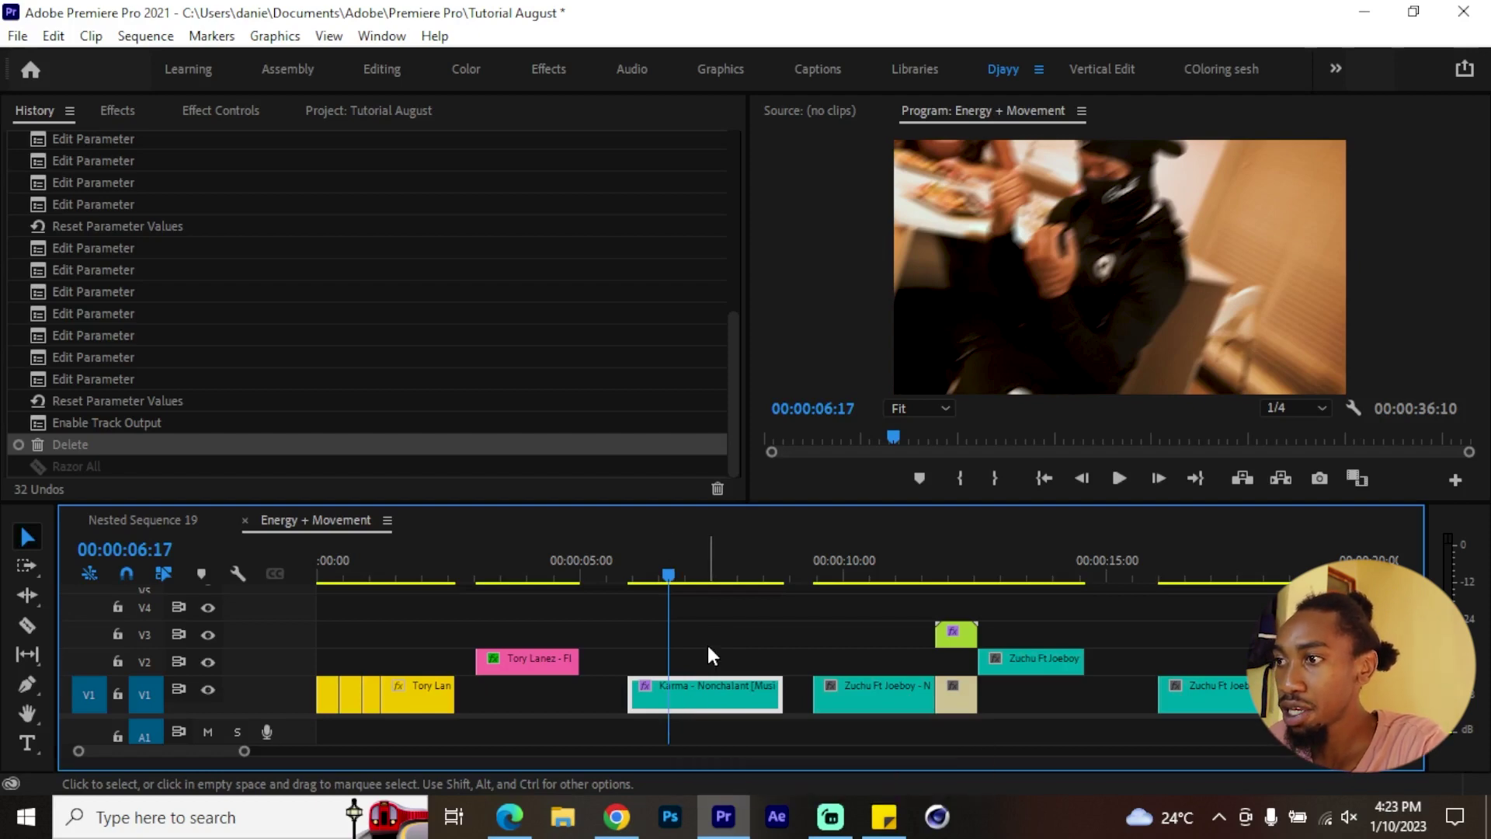
key("q")
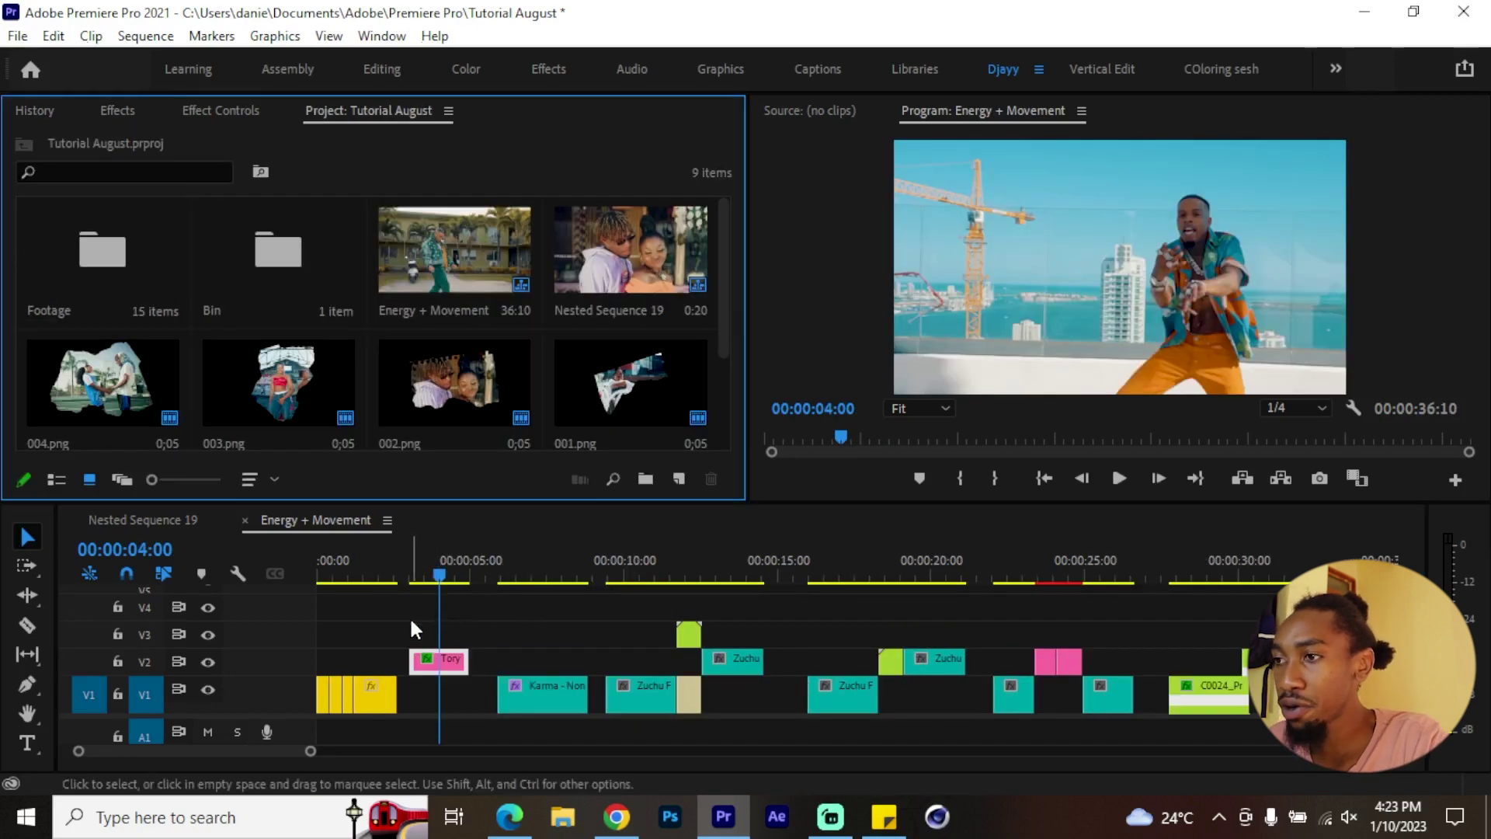
key("equal")
key("equal")
left_click(716, 637)
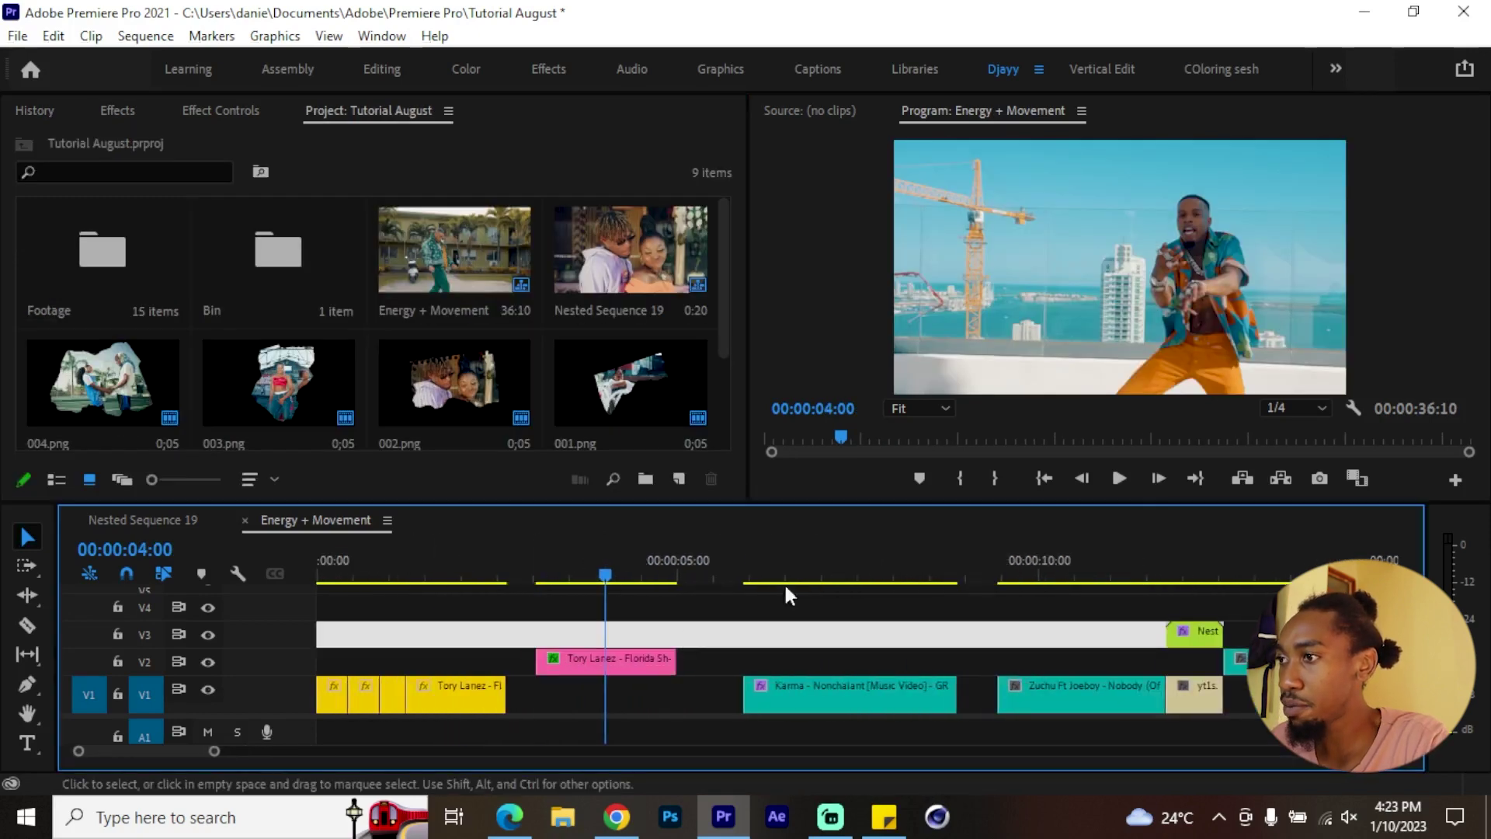
left_click_drag(862, 562, 920, 562)
left_click(918, 696)
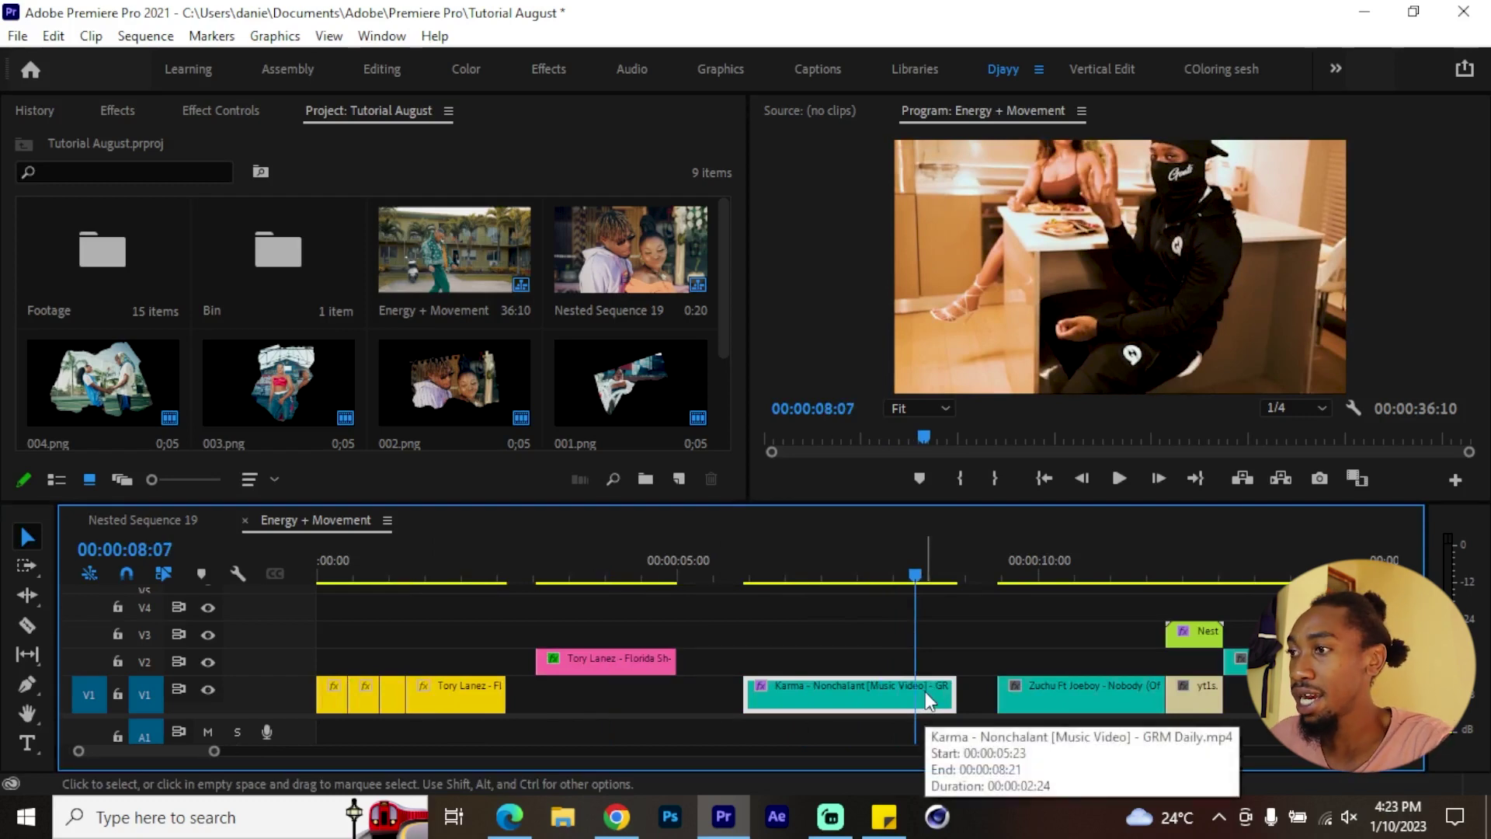
key("w")
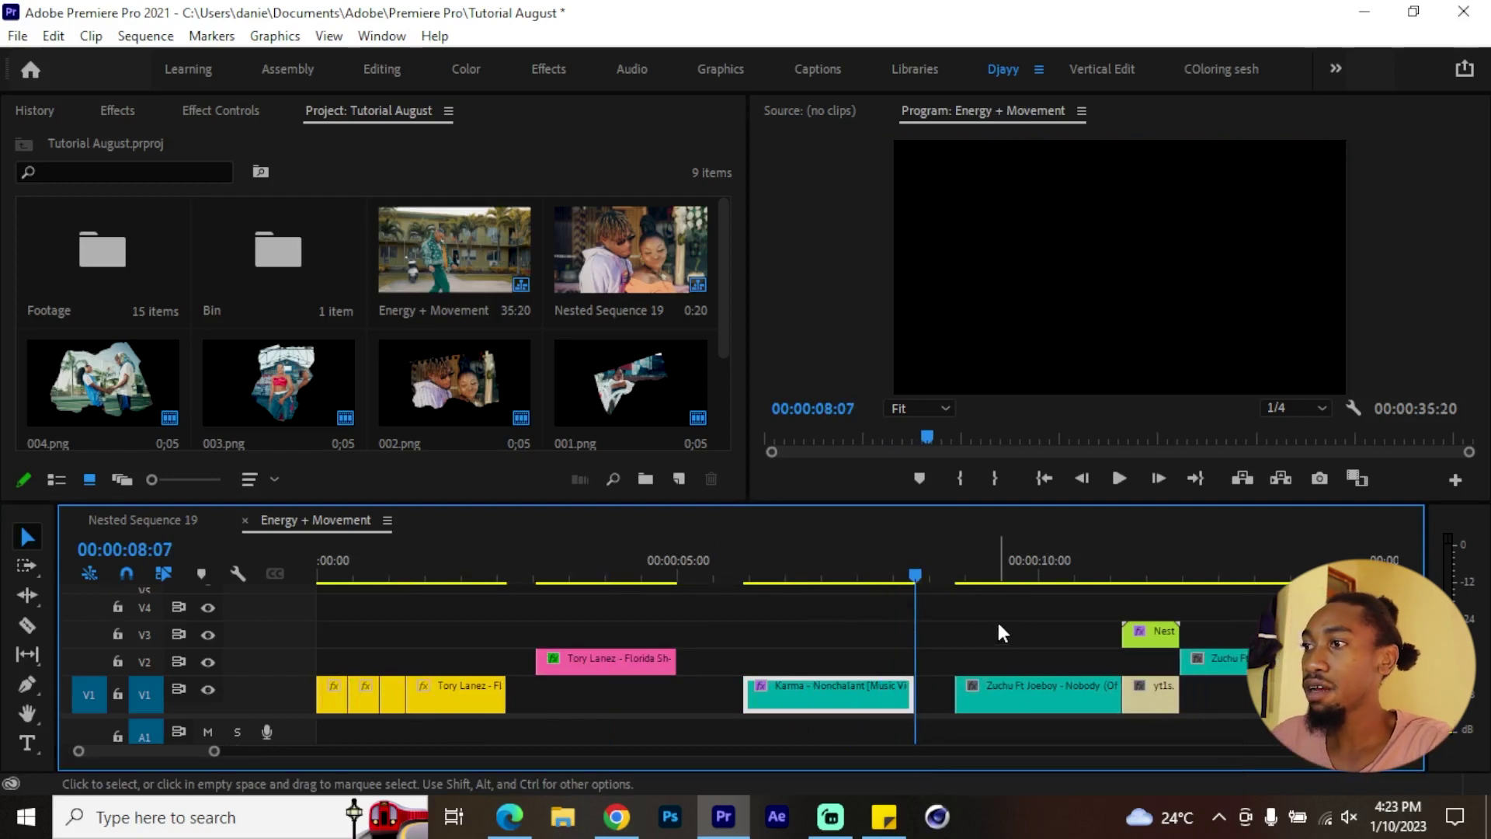
key("minus")
key("minus")
key("minus")
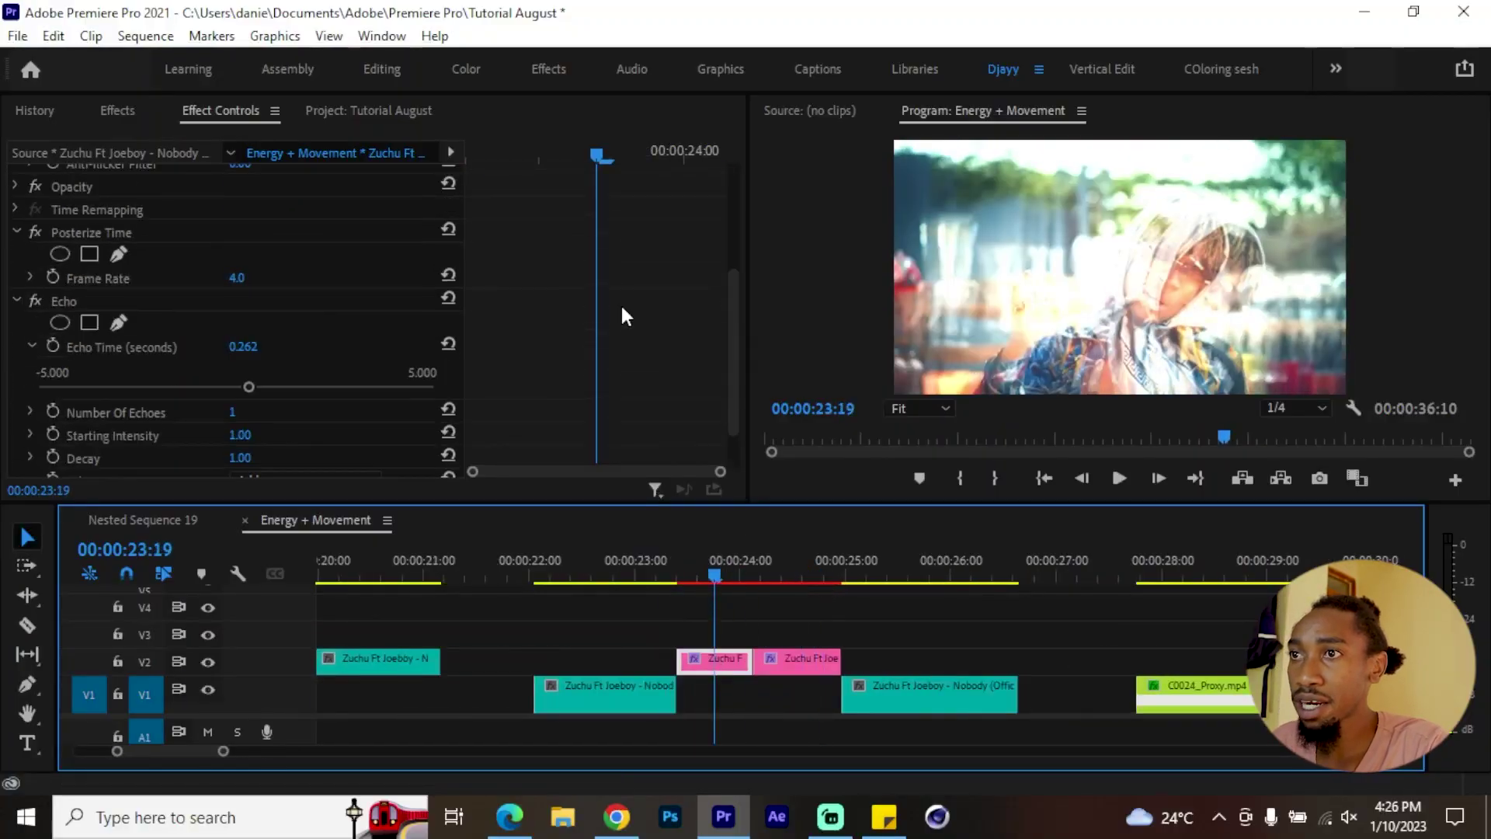
Select the pink Zuchu clip on V2 and play the sequence from 23:04 to review it
left_click(82, 230)
left_click(59, 301)
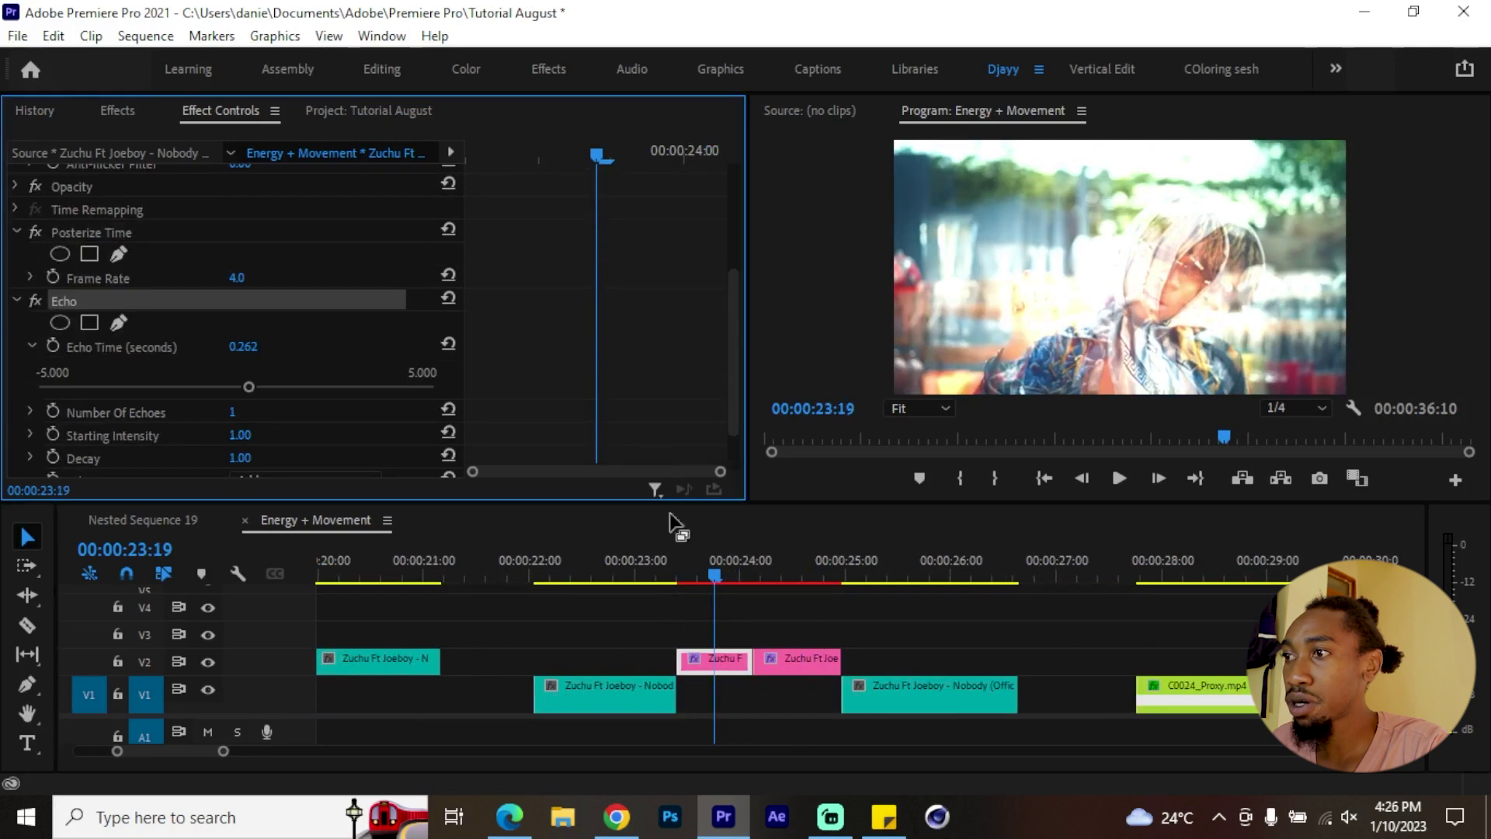
left_click_drag(705, 578, 654, 579)
key("space")
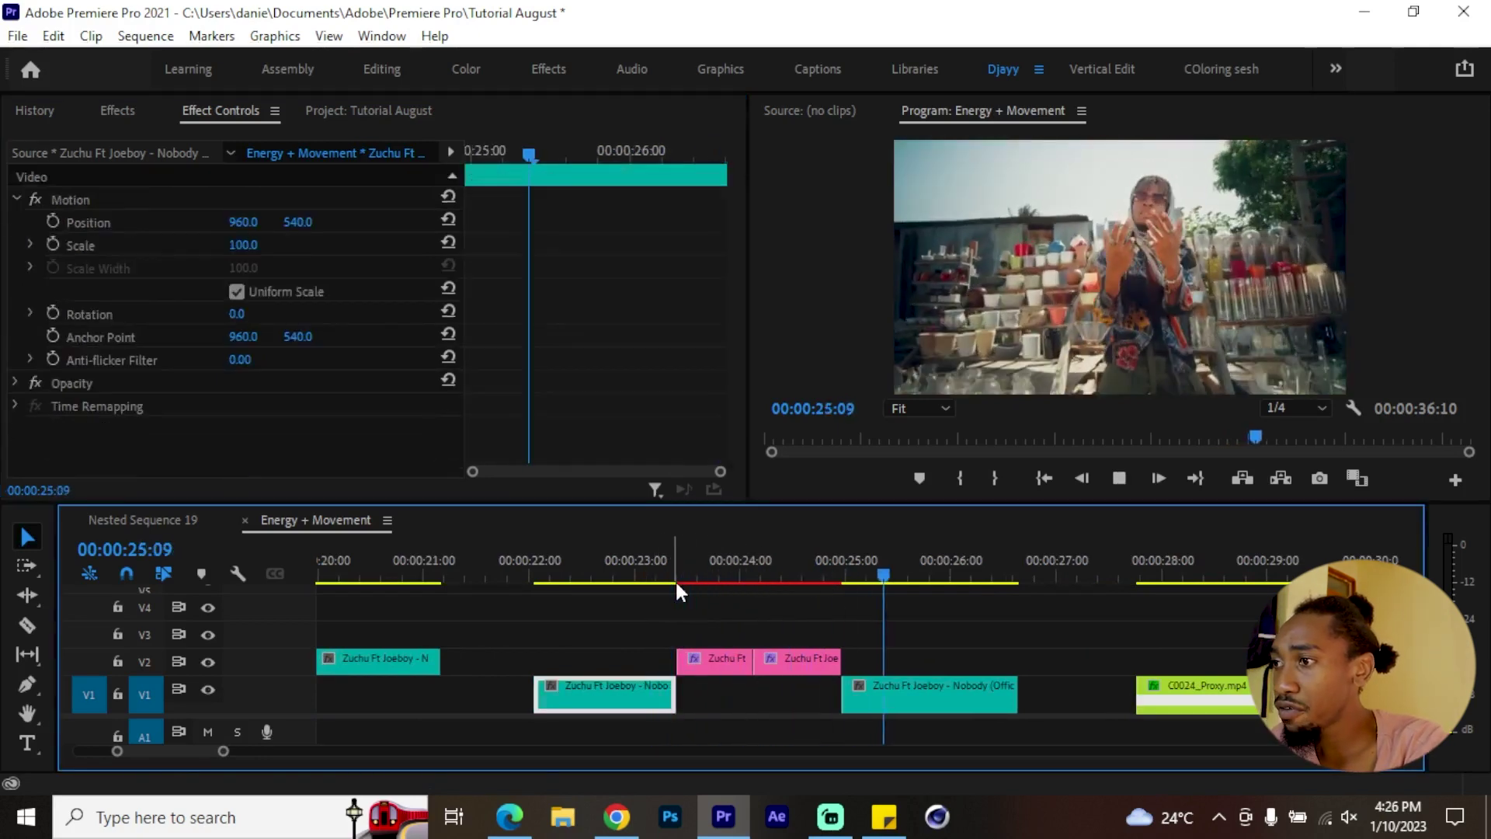
key("minus")
key("minus")
key("minus")
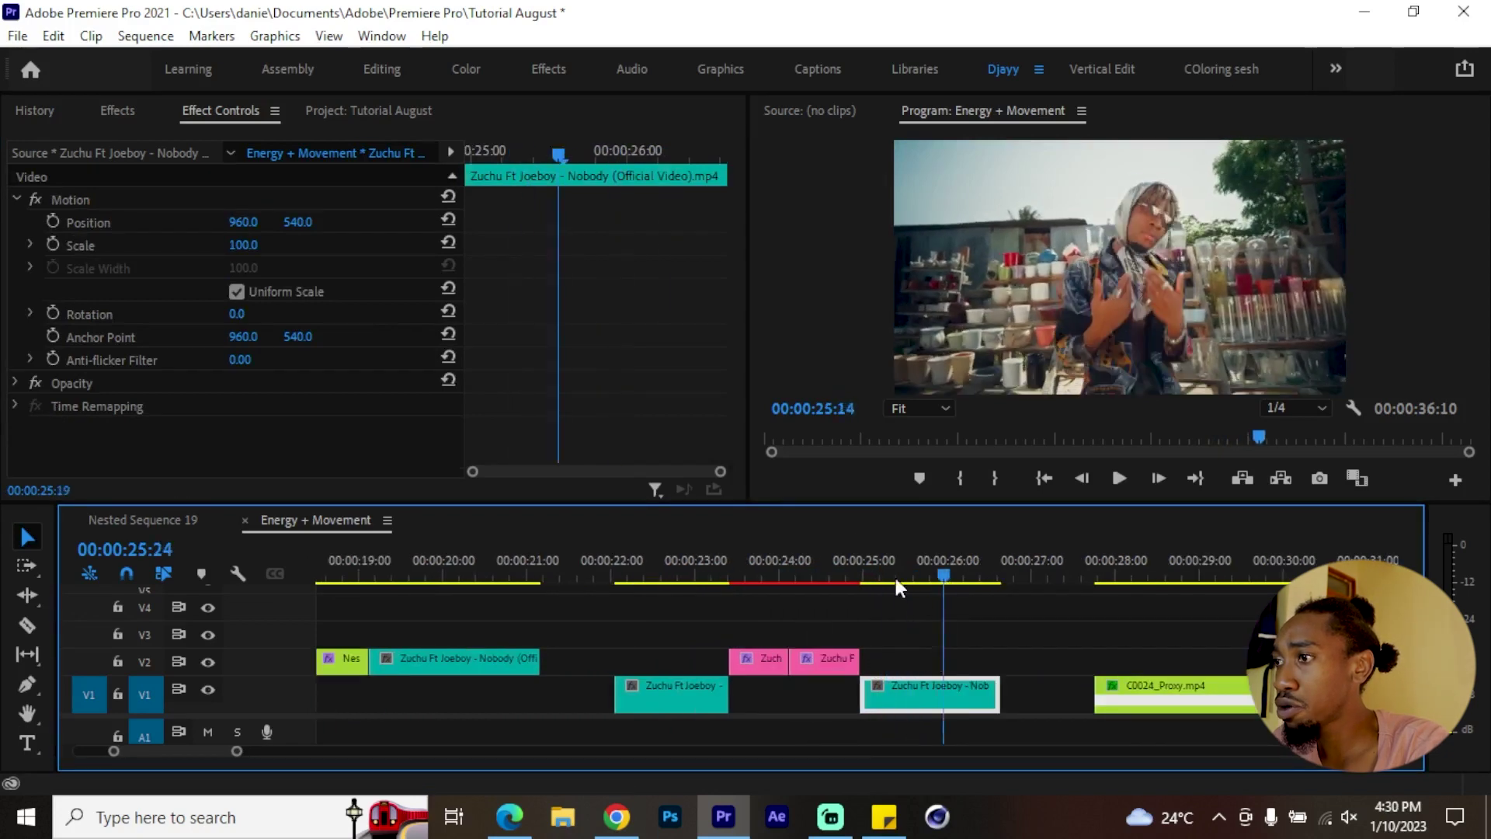
key("space")
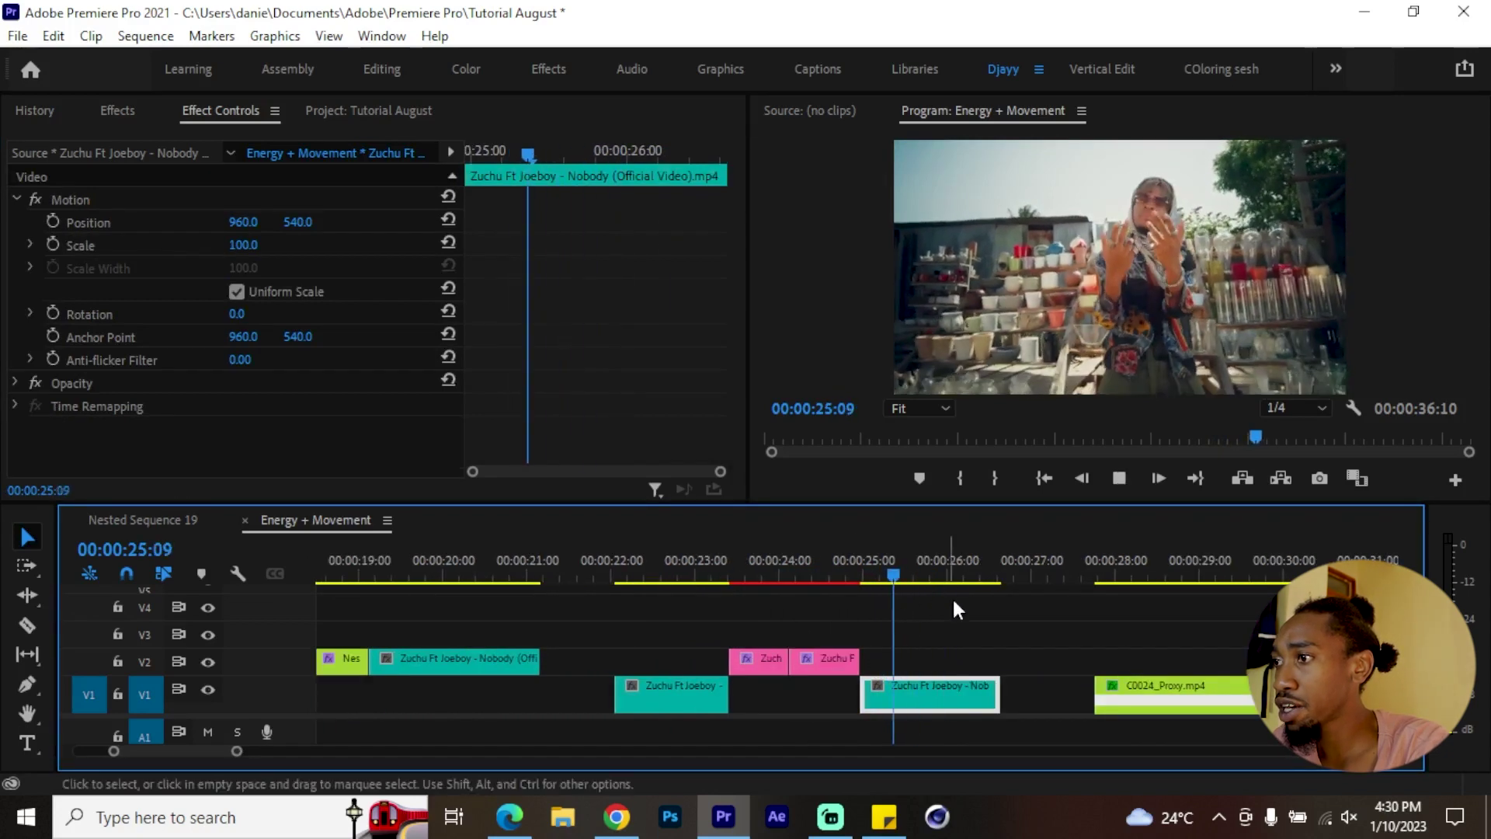
left_click(945, 572)
left_click(761, 655)
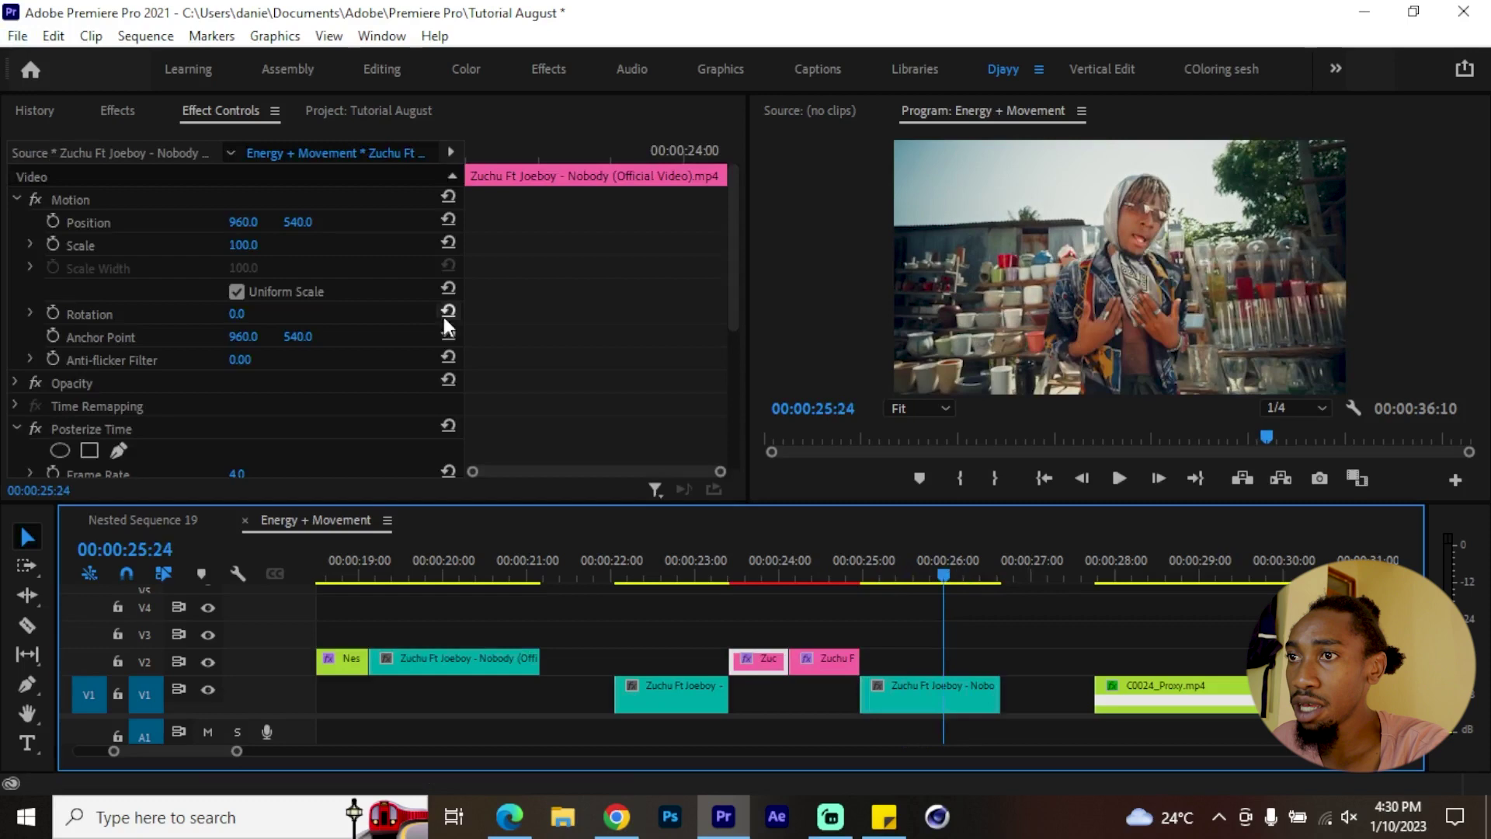
scroll(444, 326, "down", 5)
Save Posterize Time and Echo together as the effect preset 'Posterize Time Preset'
left_click(133, 231)
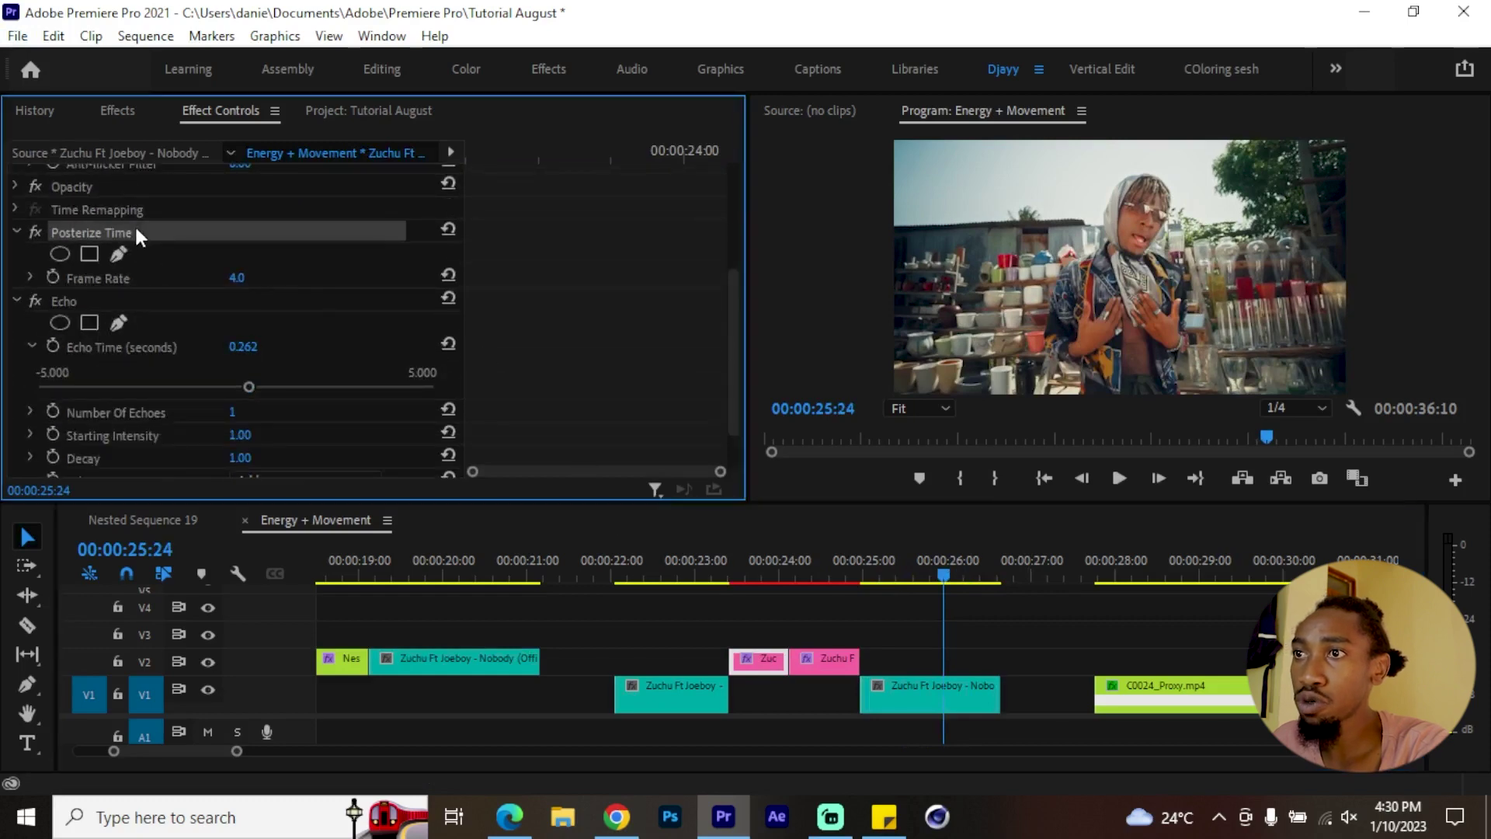
left_click(86, 300, "ctrl")
right_click(148, 305)
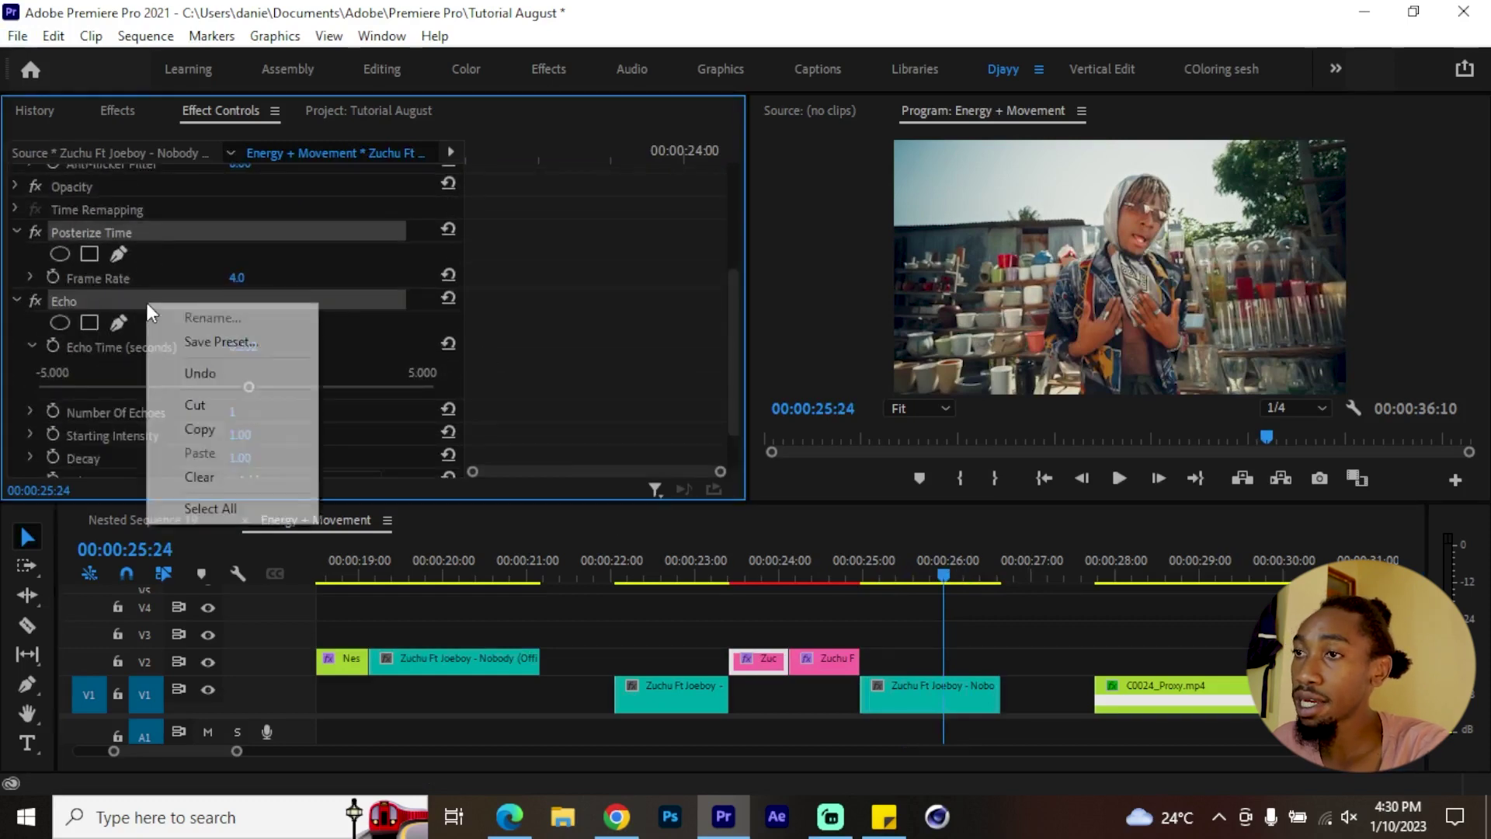
left_click(233, 342)
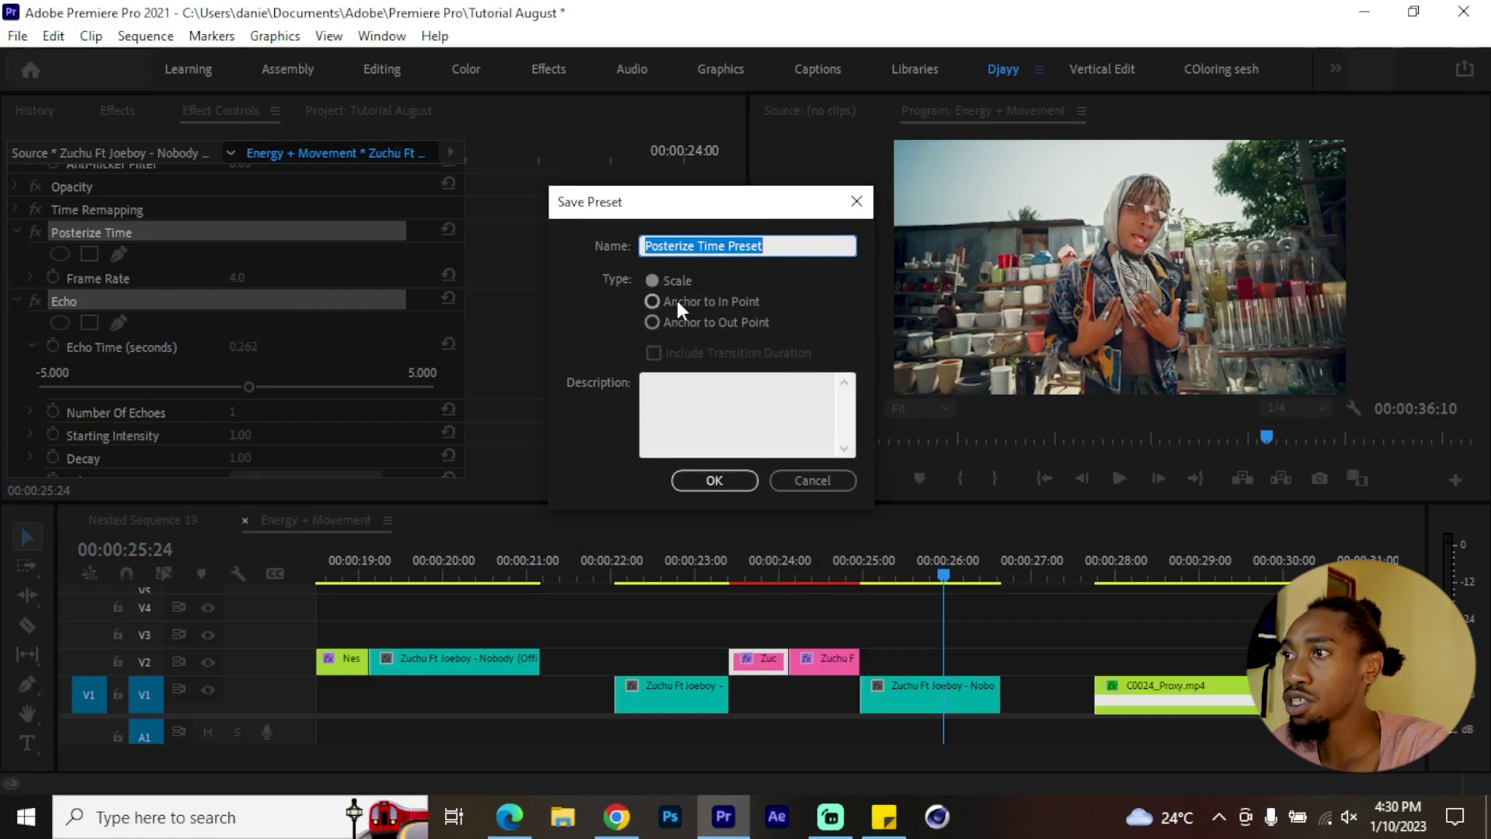
left_click(689, 387)
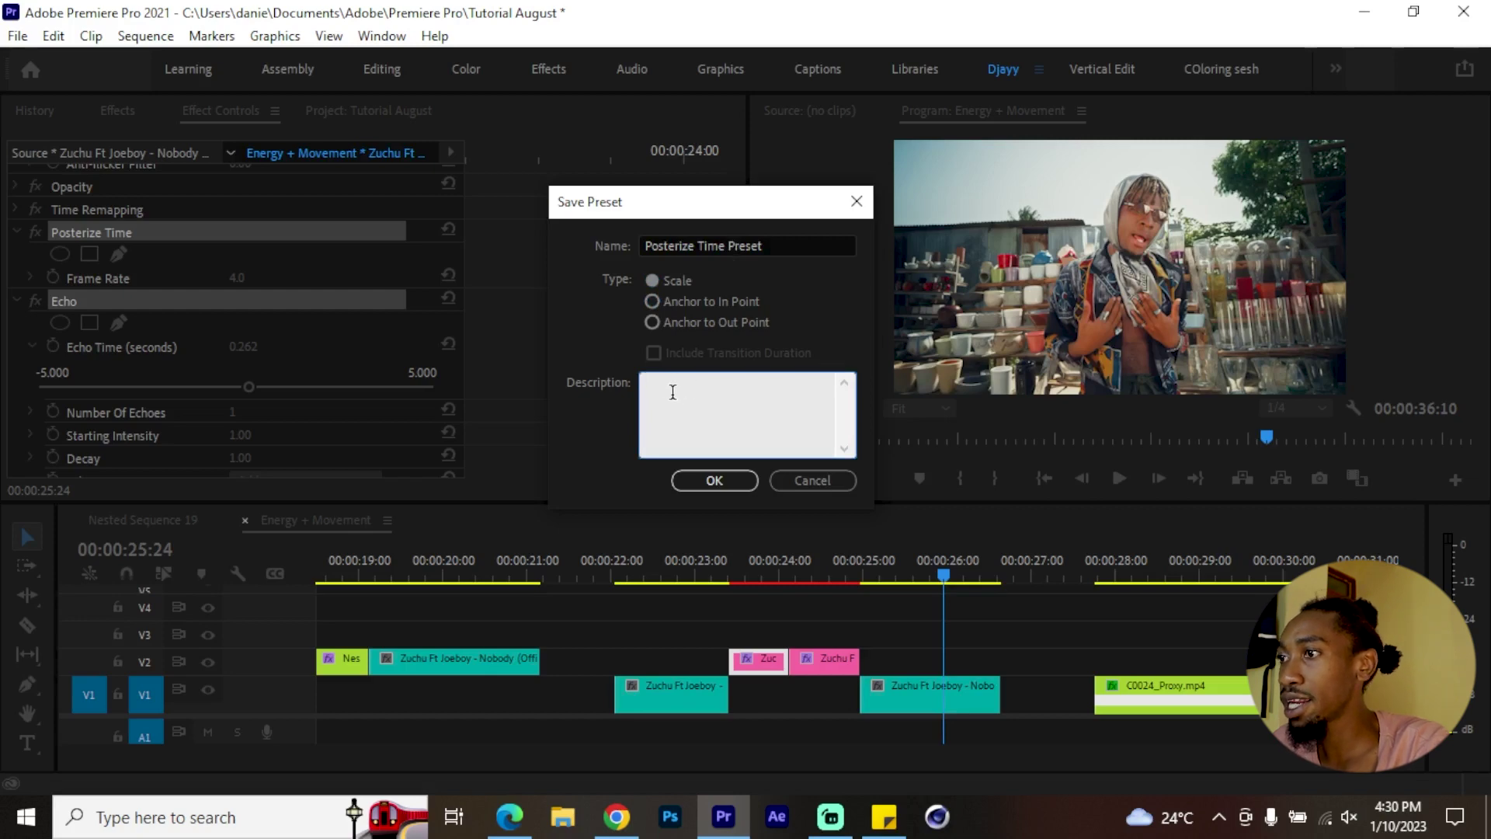
left_click(713, 477)
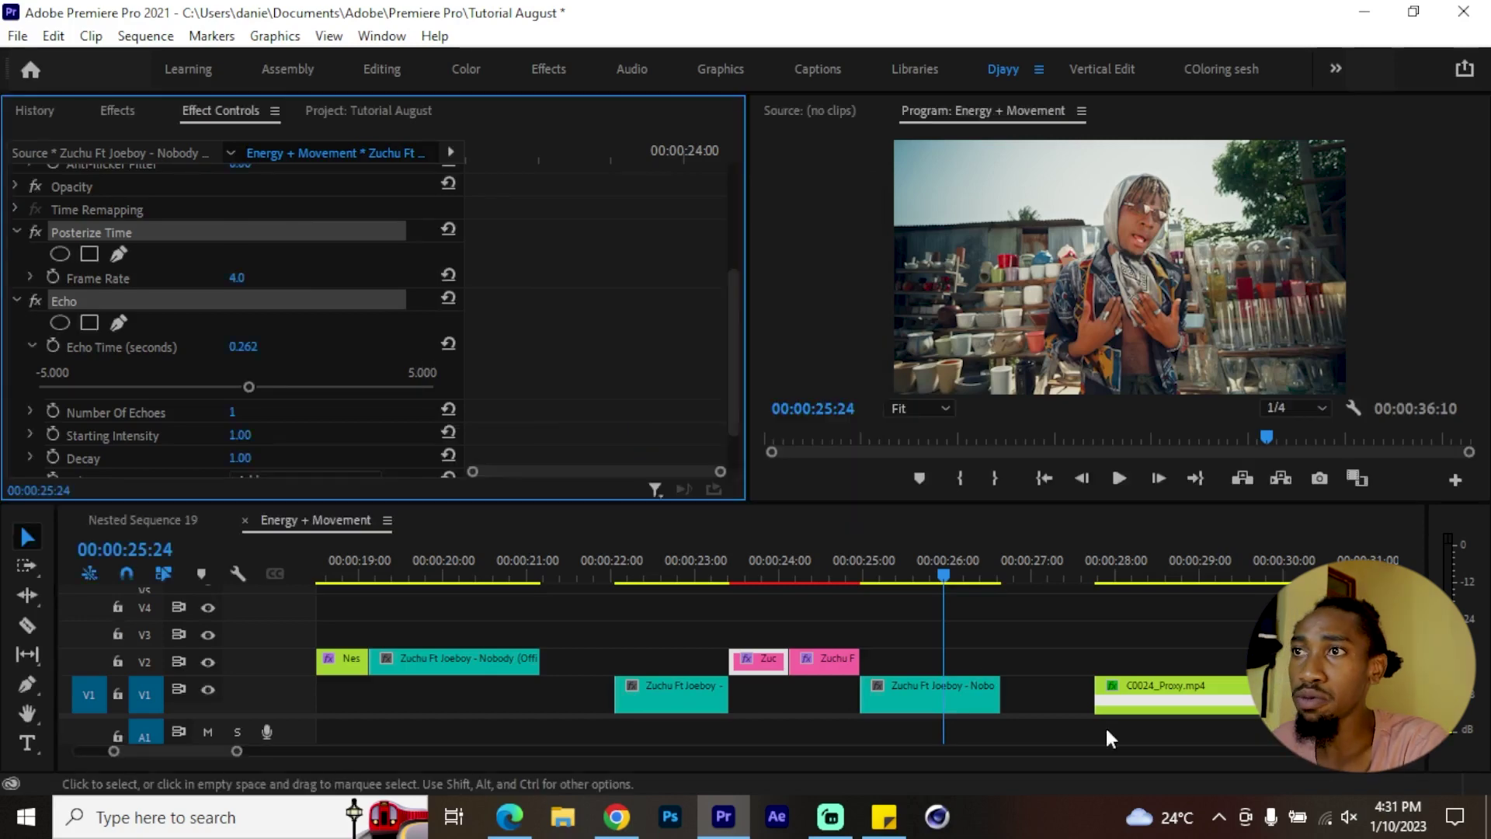
Apply Posterize Time Preset to the teal Zuchu clip on V1 and play it from 25:05
left_click(119, 110)
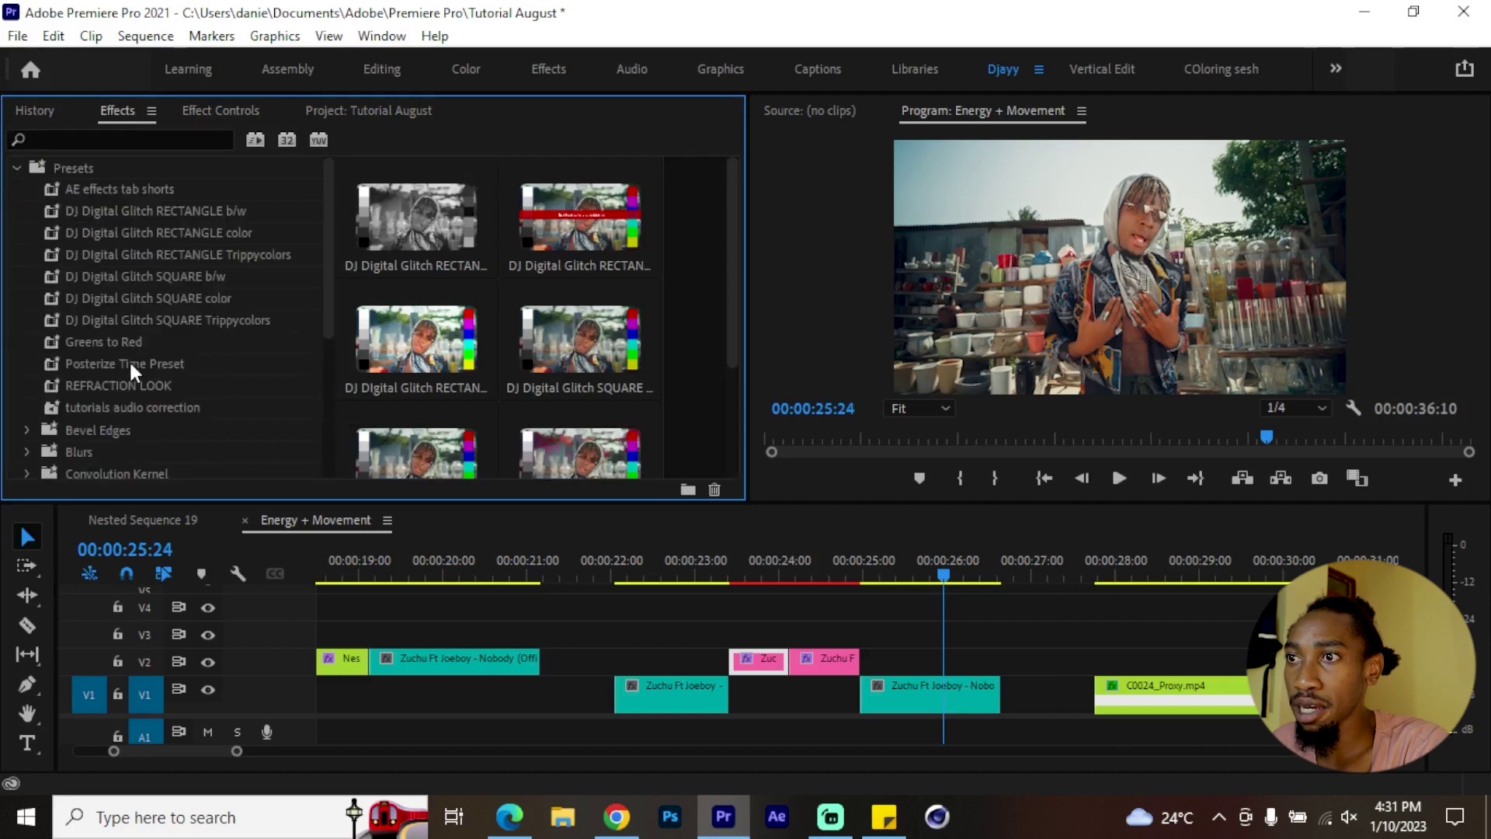
left_click(91, 362)
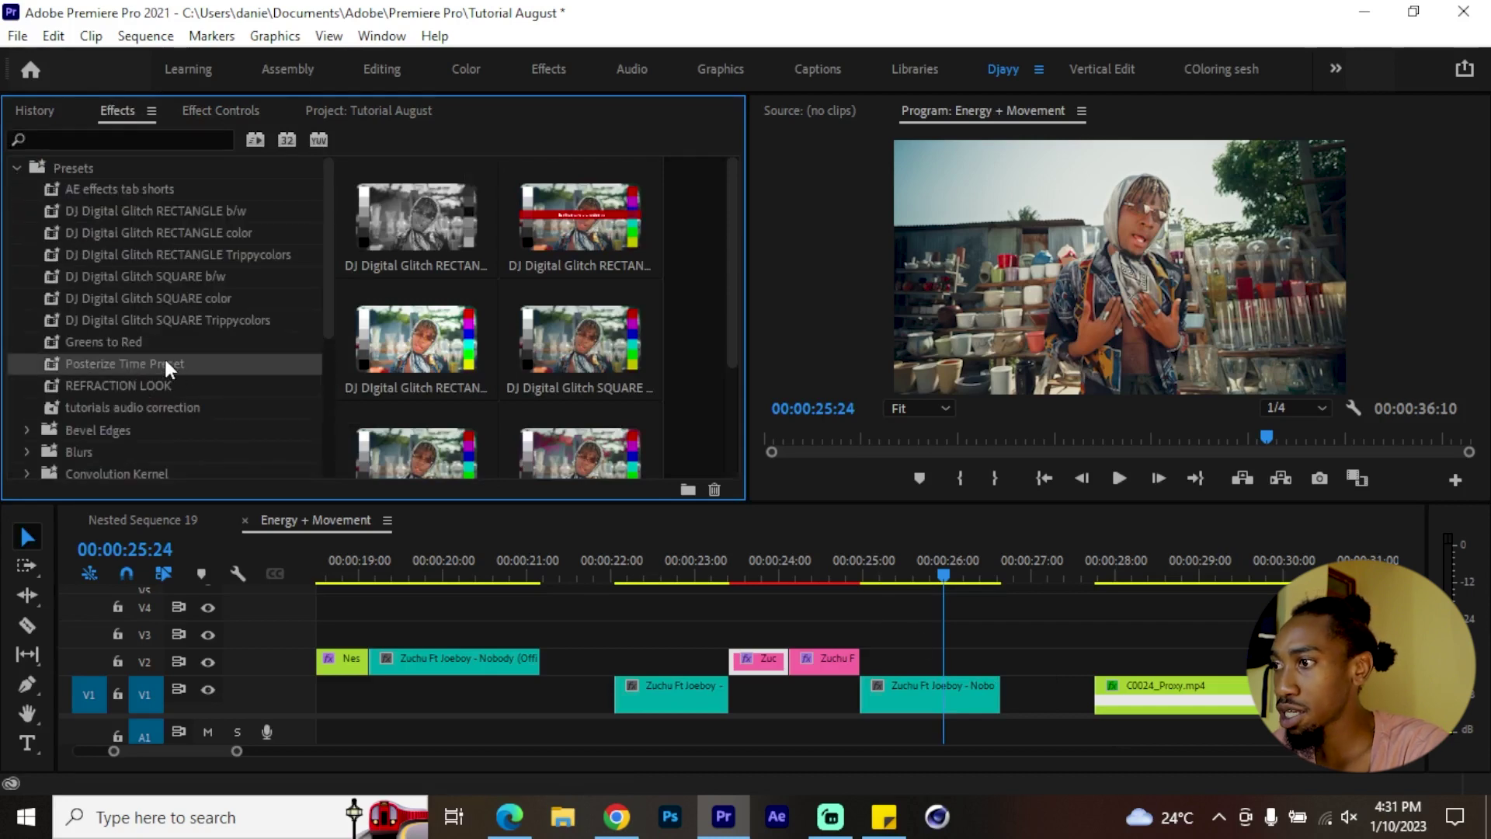
left_click_drag(169, 364, 877, 617)
left_click_drag(910, 705, 911, 705)
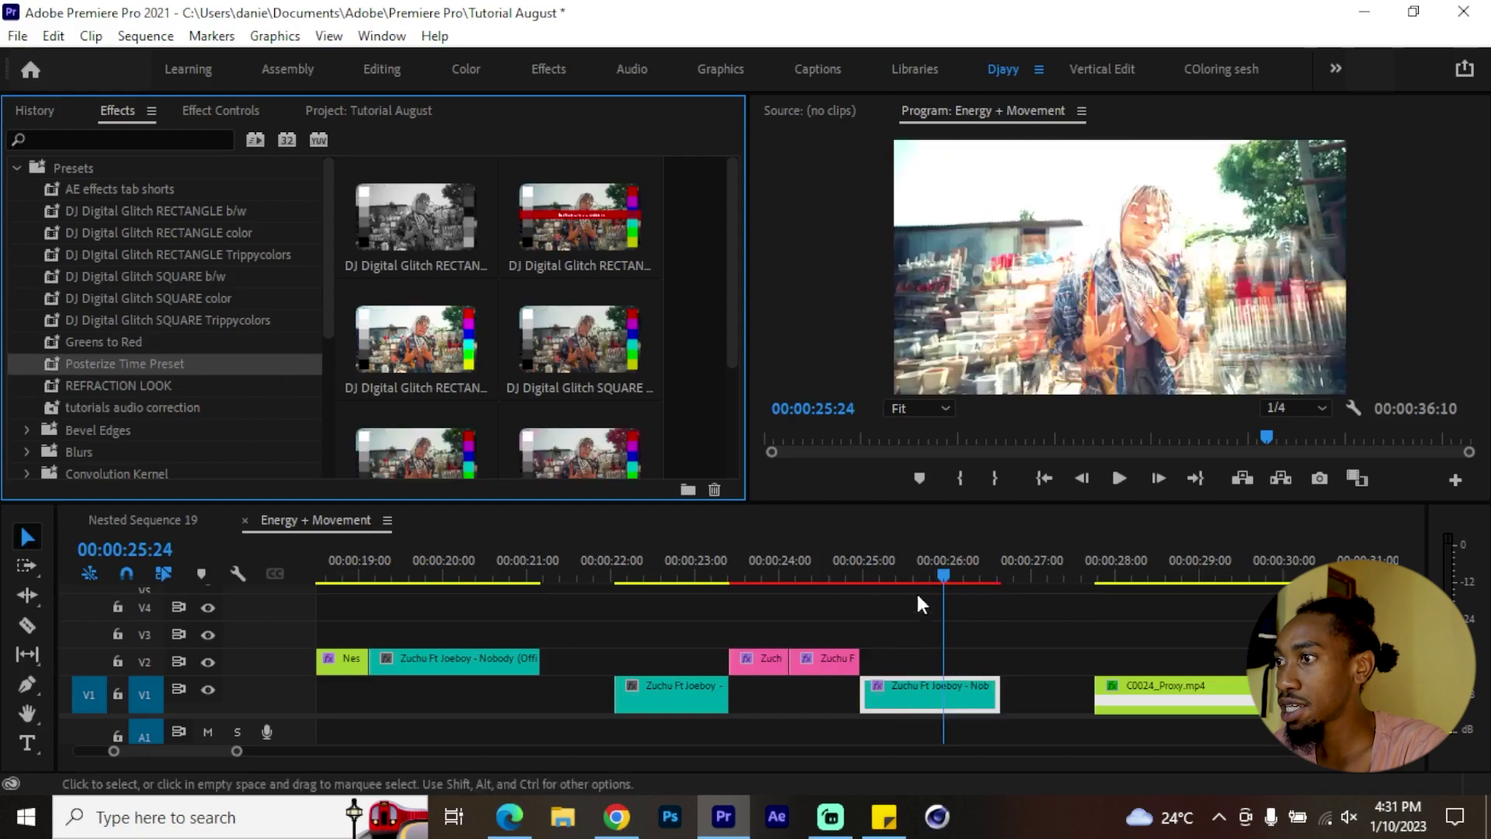
left_click(880, 560)
key("space")
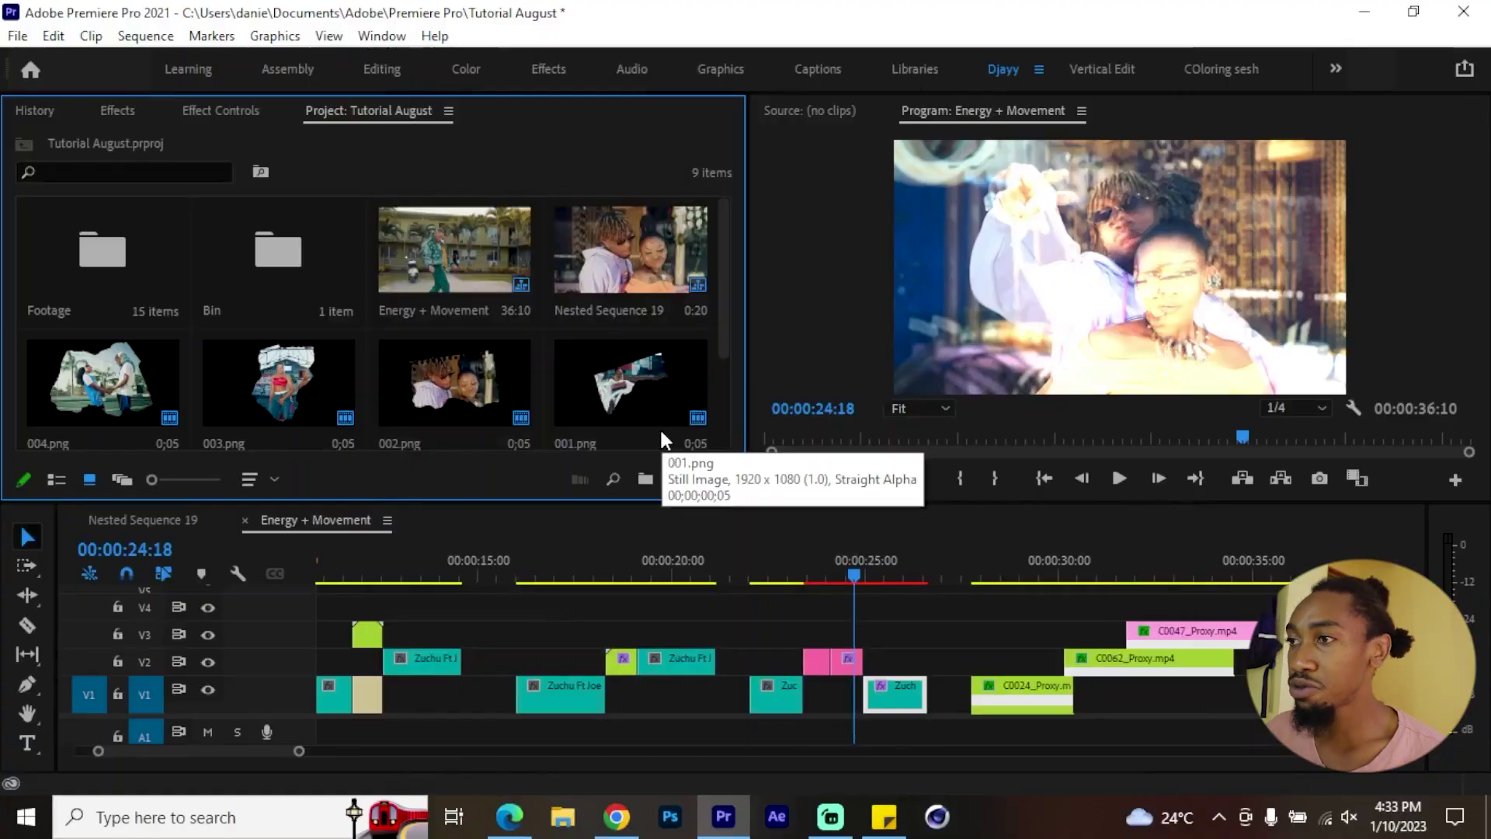
Start a new sequence with a 29.97 fps timebase and QuickTime preview format
left_click(677, 480)
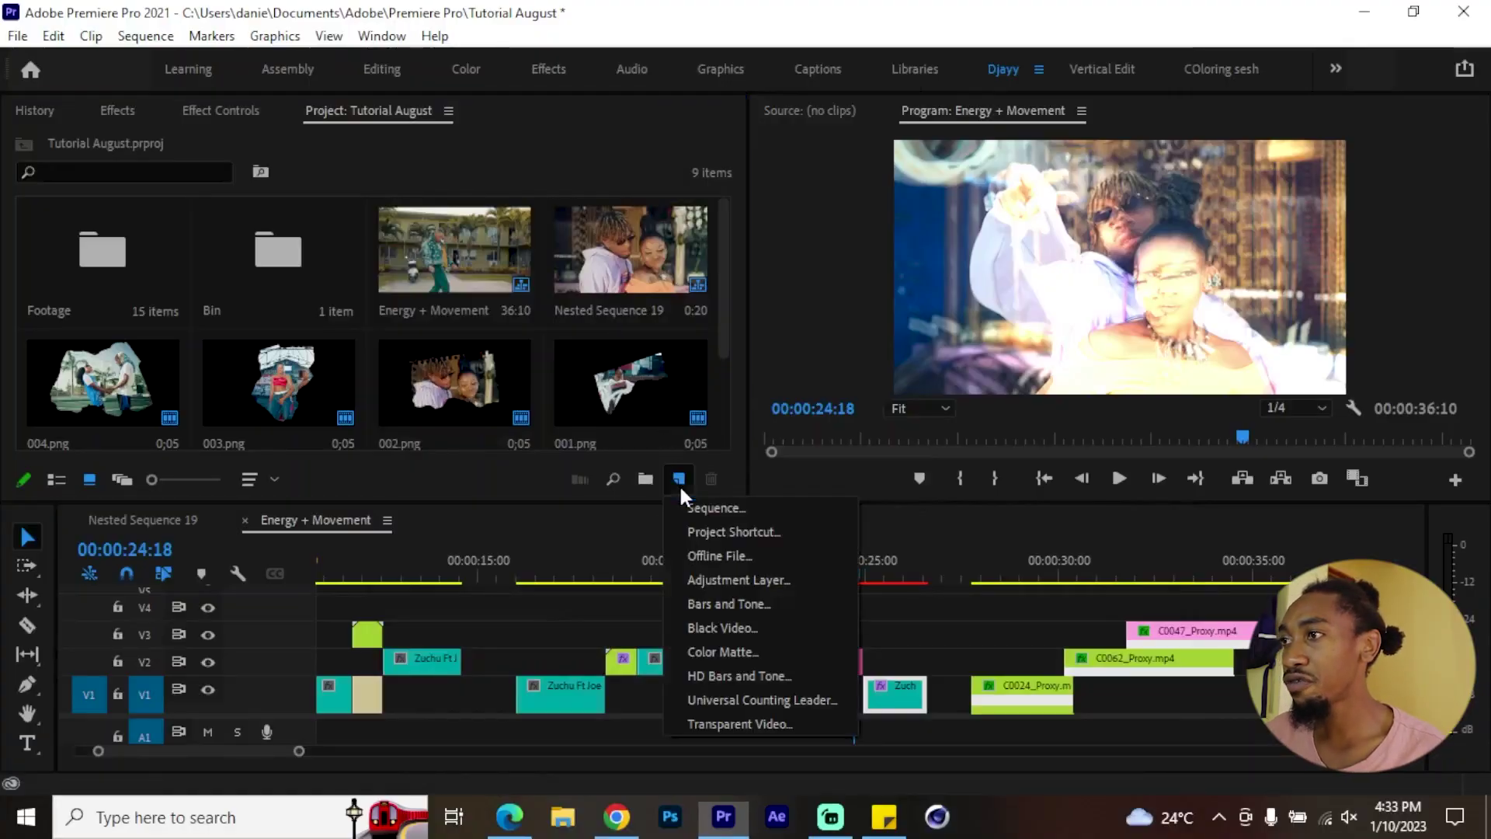
left_click(720, 508)
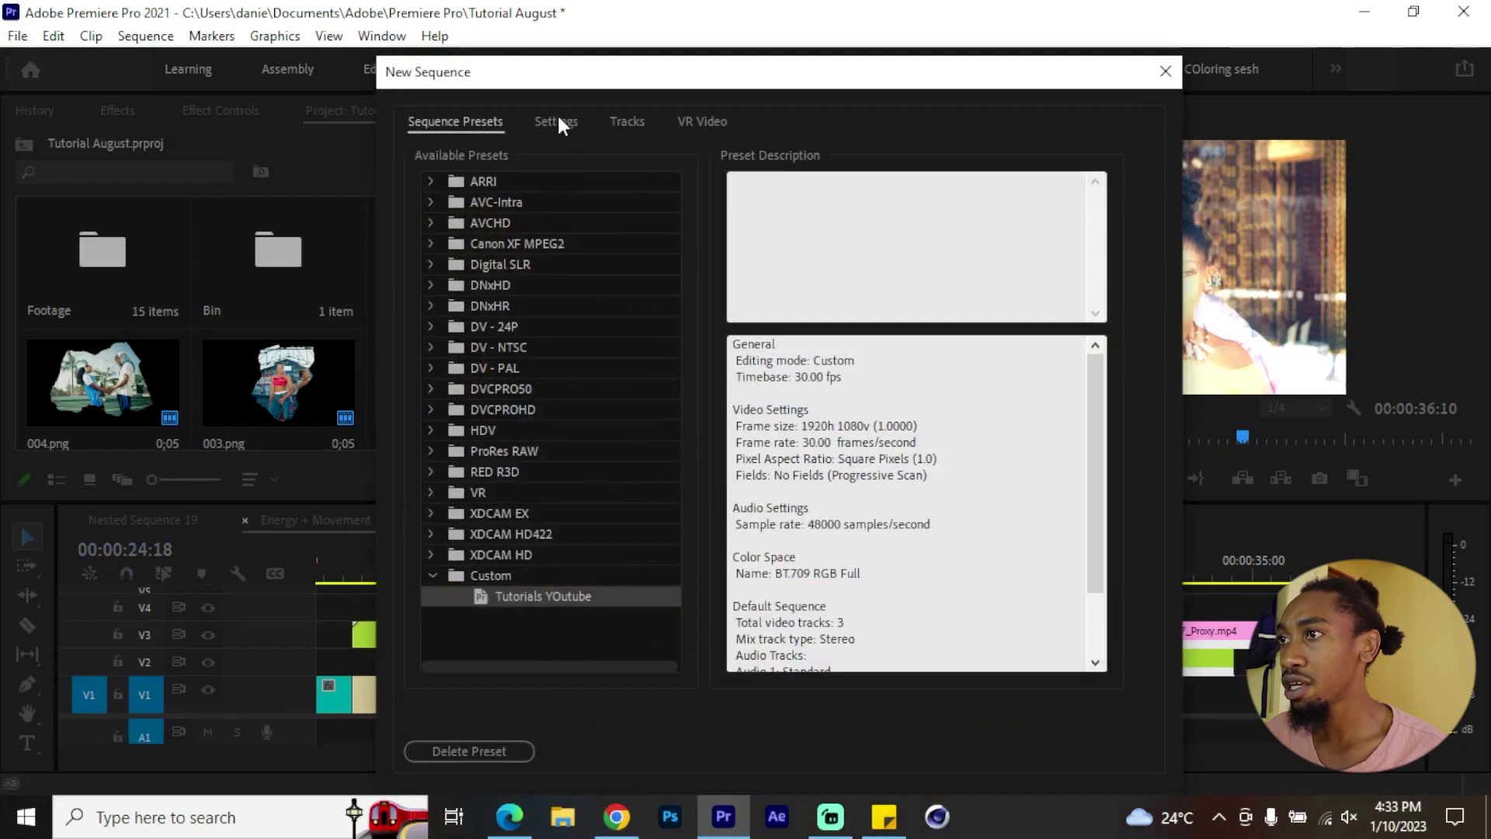
left_click(556, 122)
left_click(683, 189)
left_click(655, 378)
left_click(625, 245)
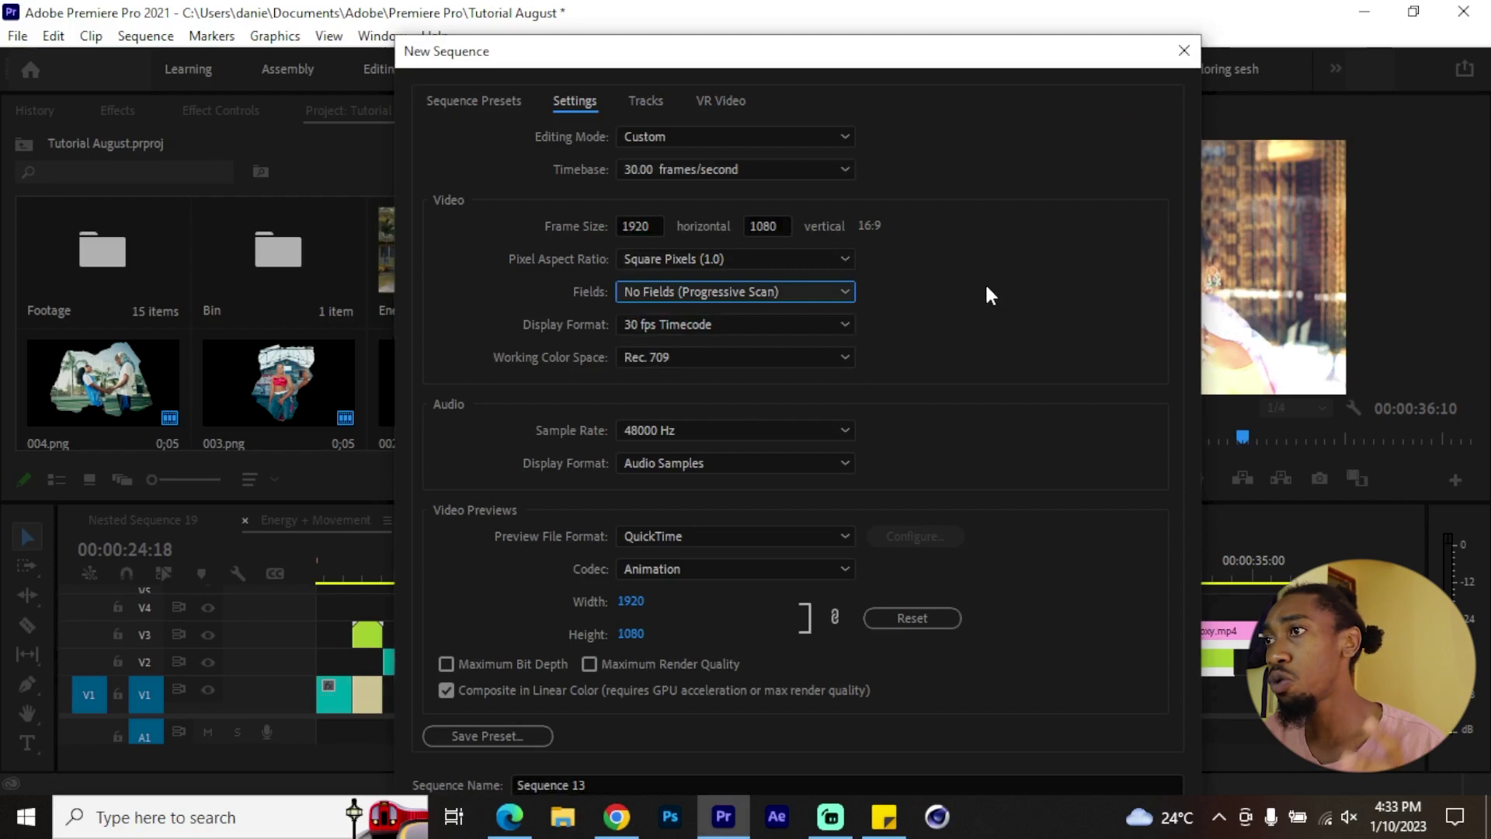
left_click(773, 167)
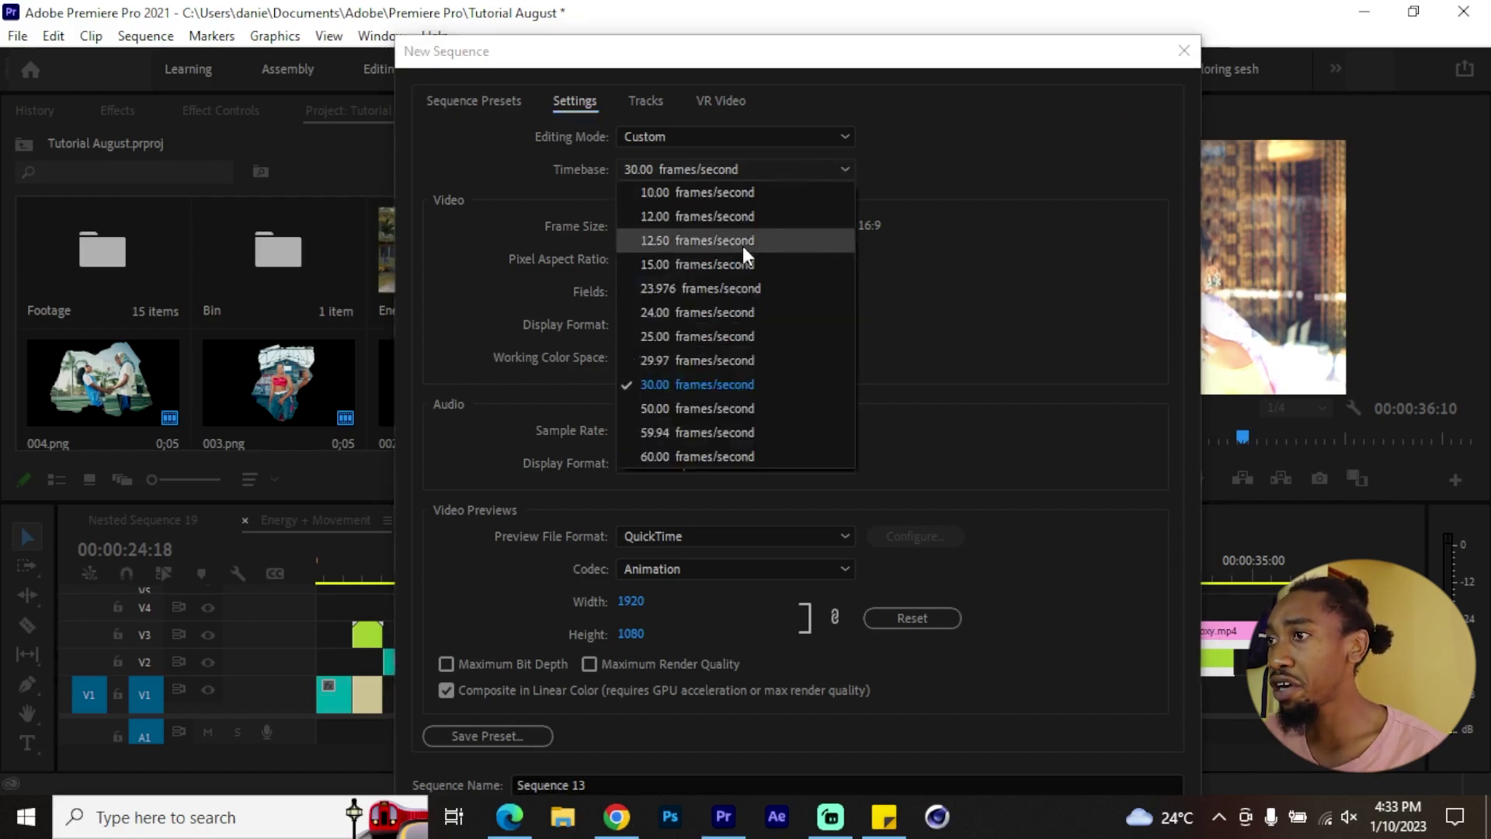
left_click(692, 360)
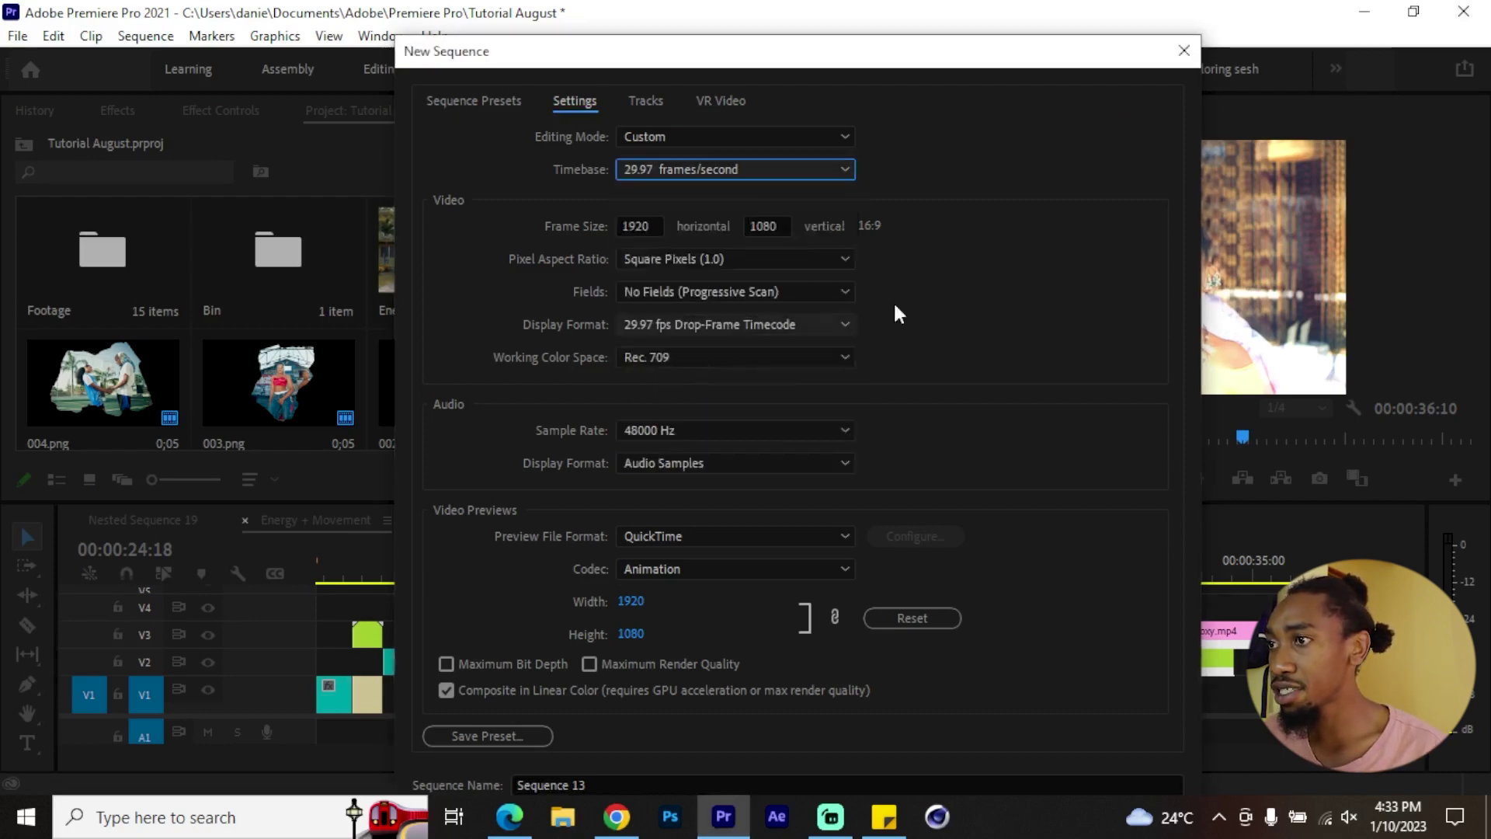
left_click(738, 534)
left_click(775, 506)
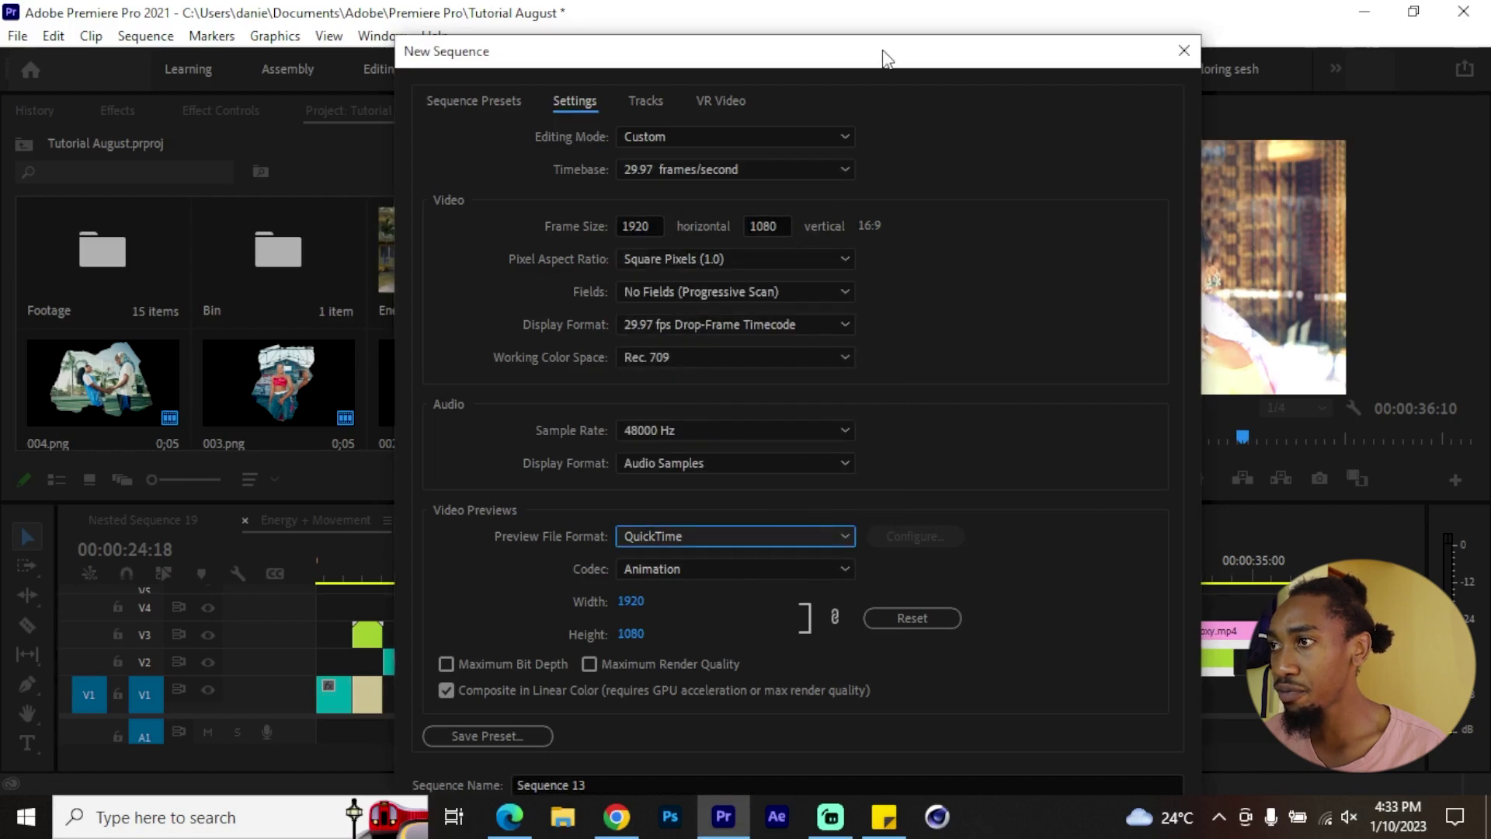
left_click_drag(885, 58, 851, 28)
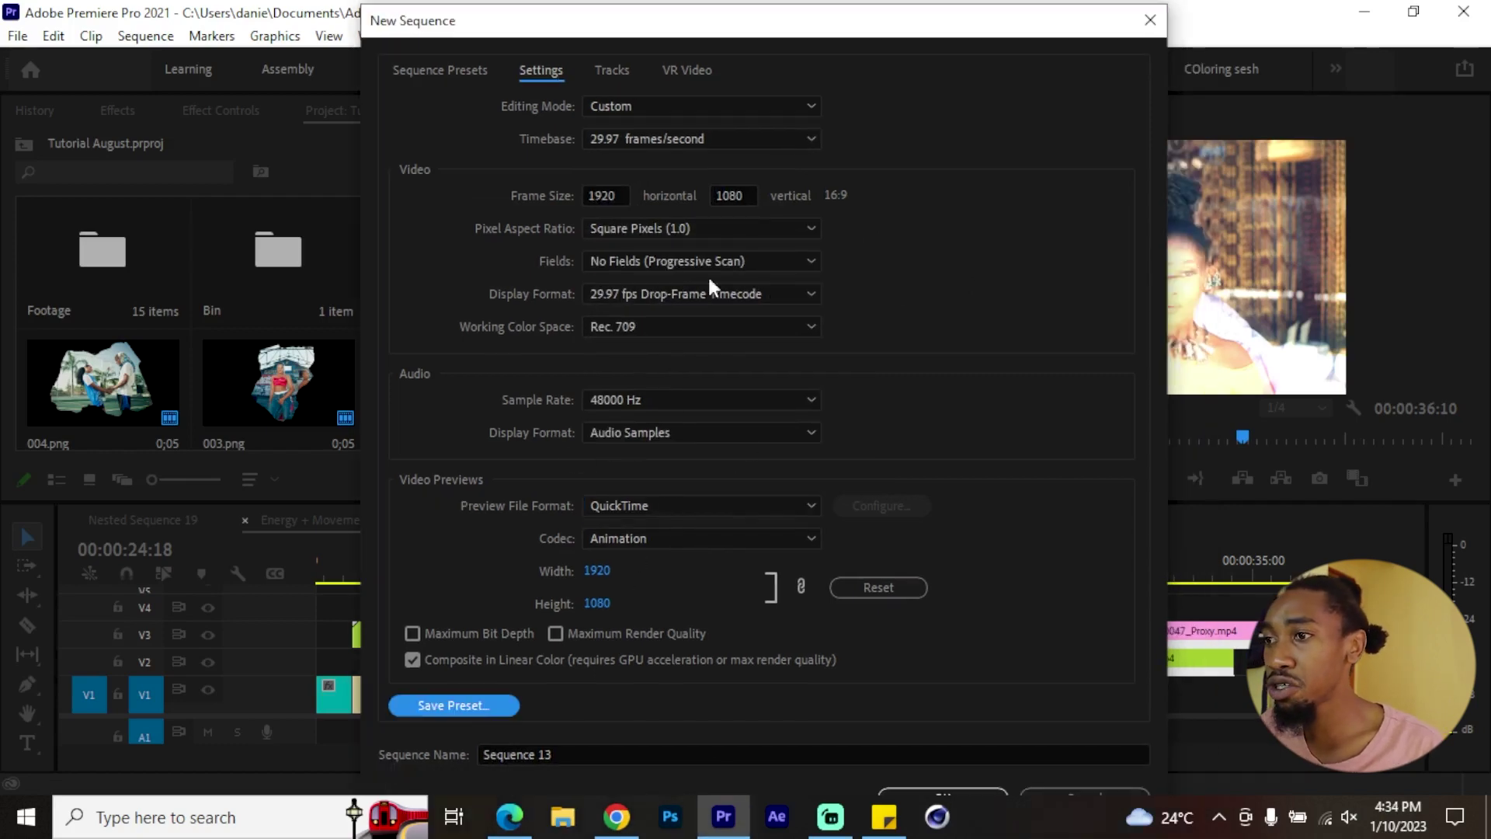
Save these settings as the sequence preset TITKTOK TIMELINE and close the New Sequence window
left_click(468, 702)
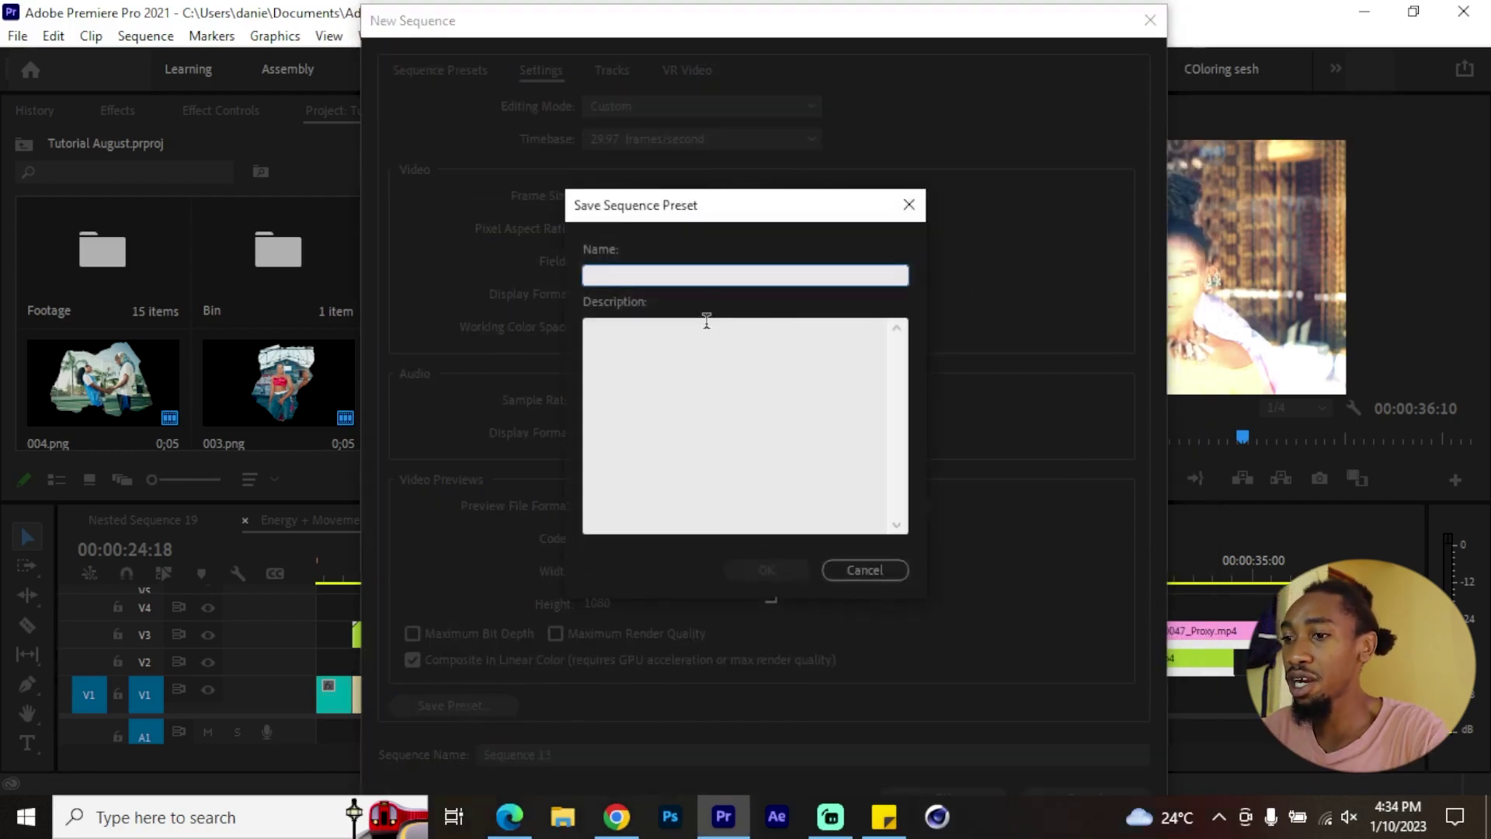
type("TITKTOK TI")
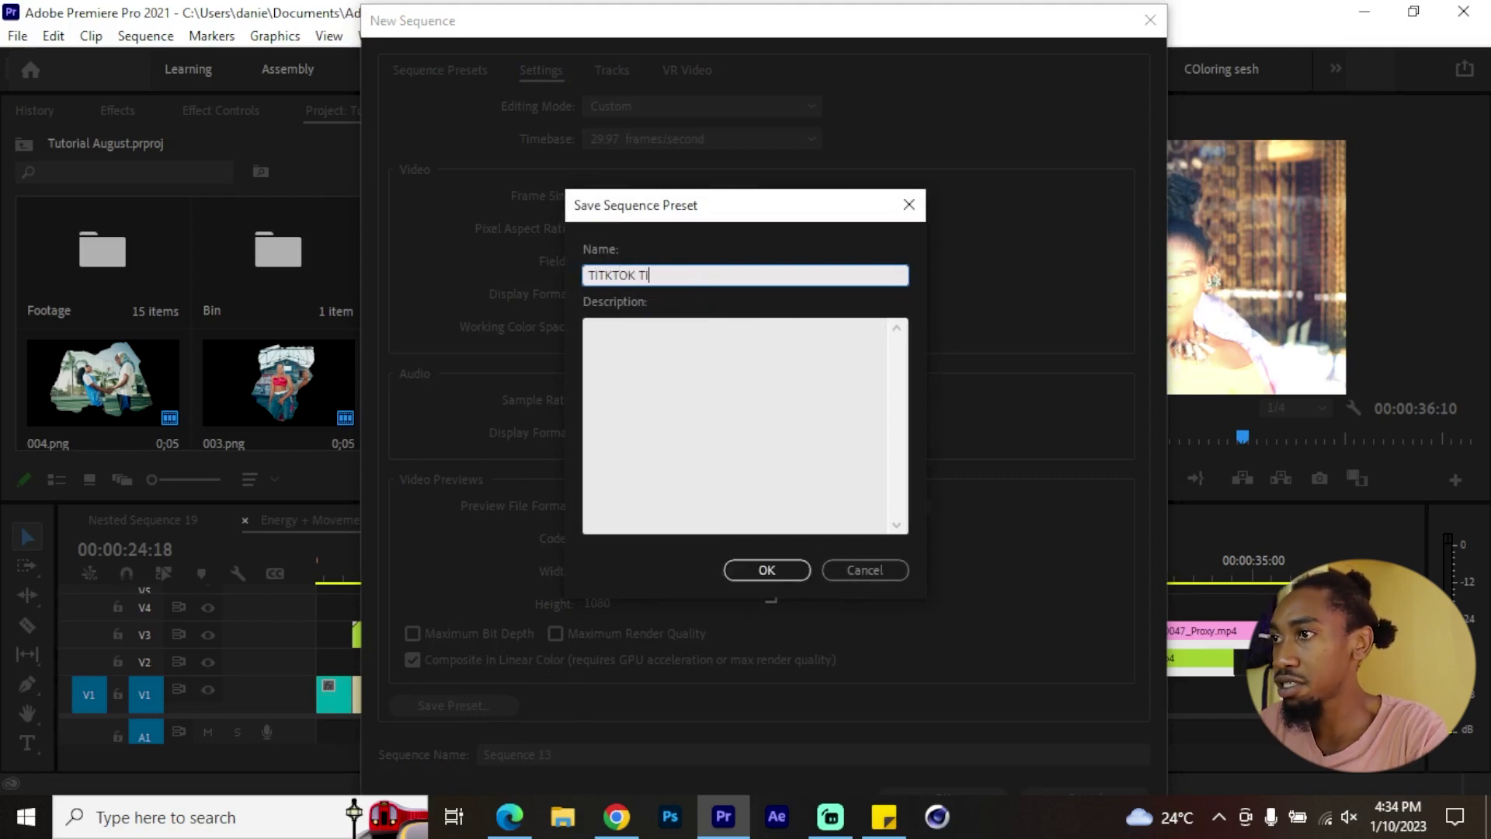
type("MELINE")
key("Return")
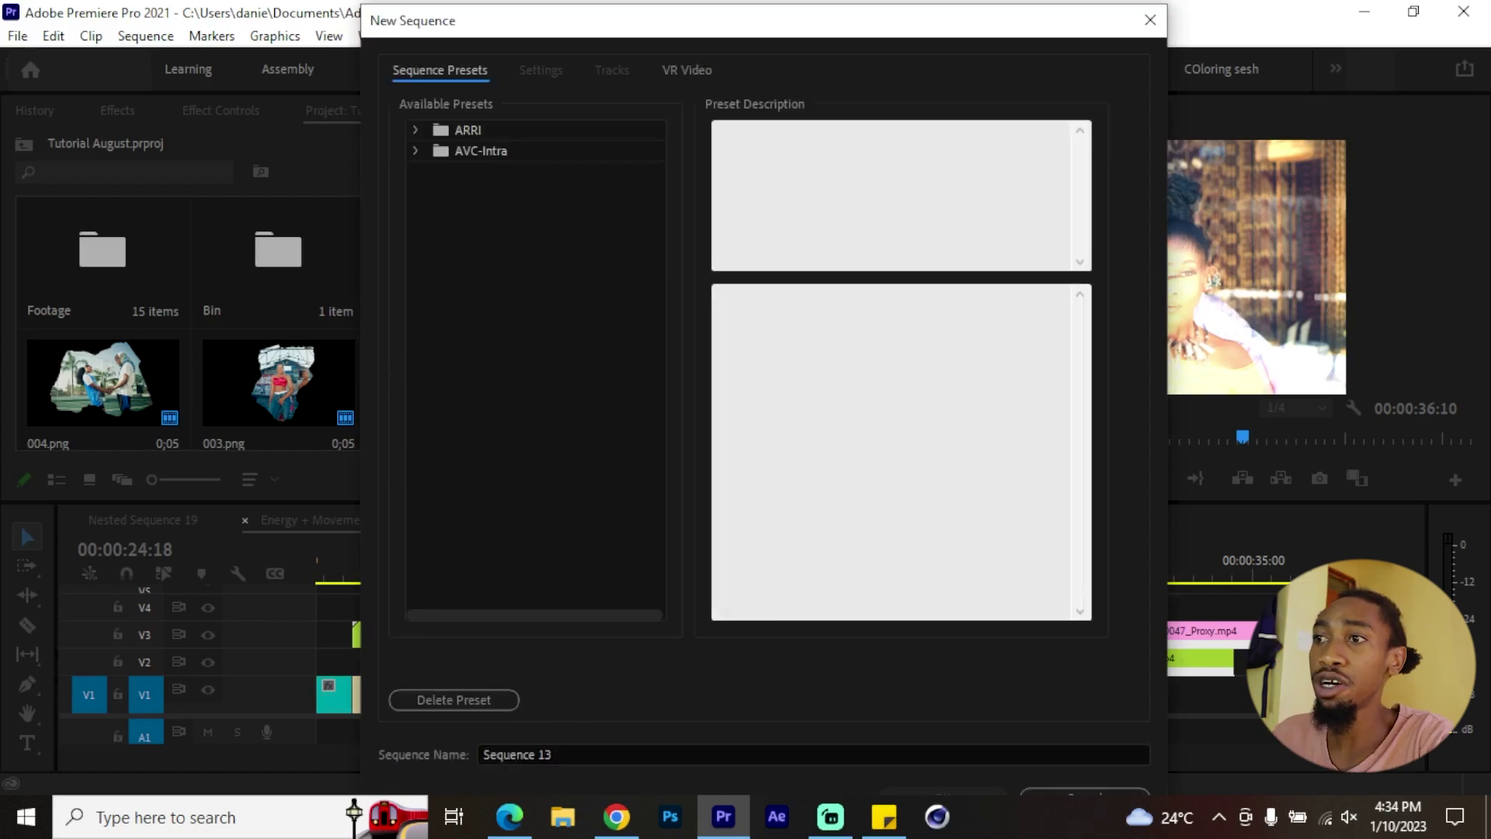
left_click(416, 520)
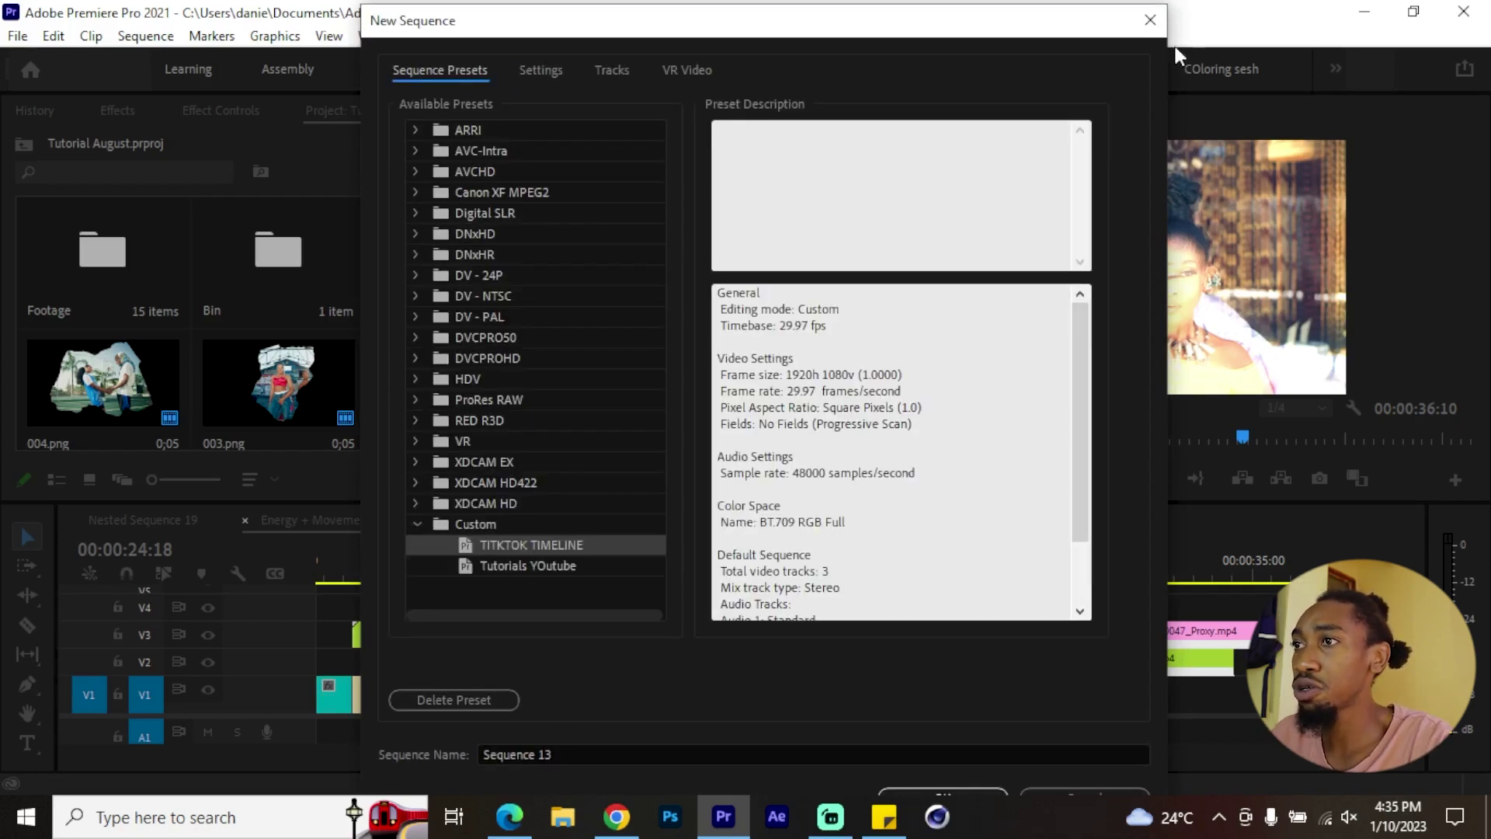
left_click(1150, 20)
left_click(780, 559)
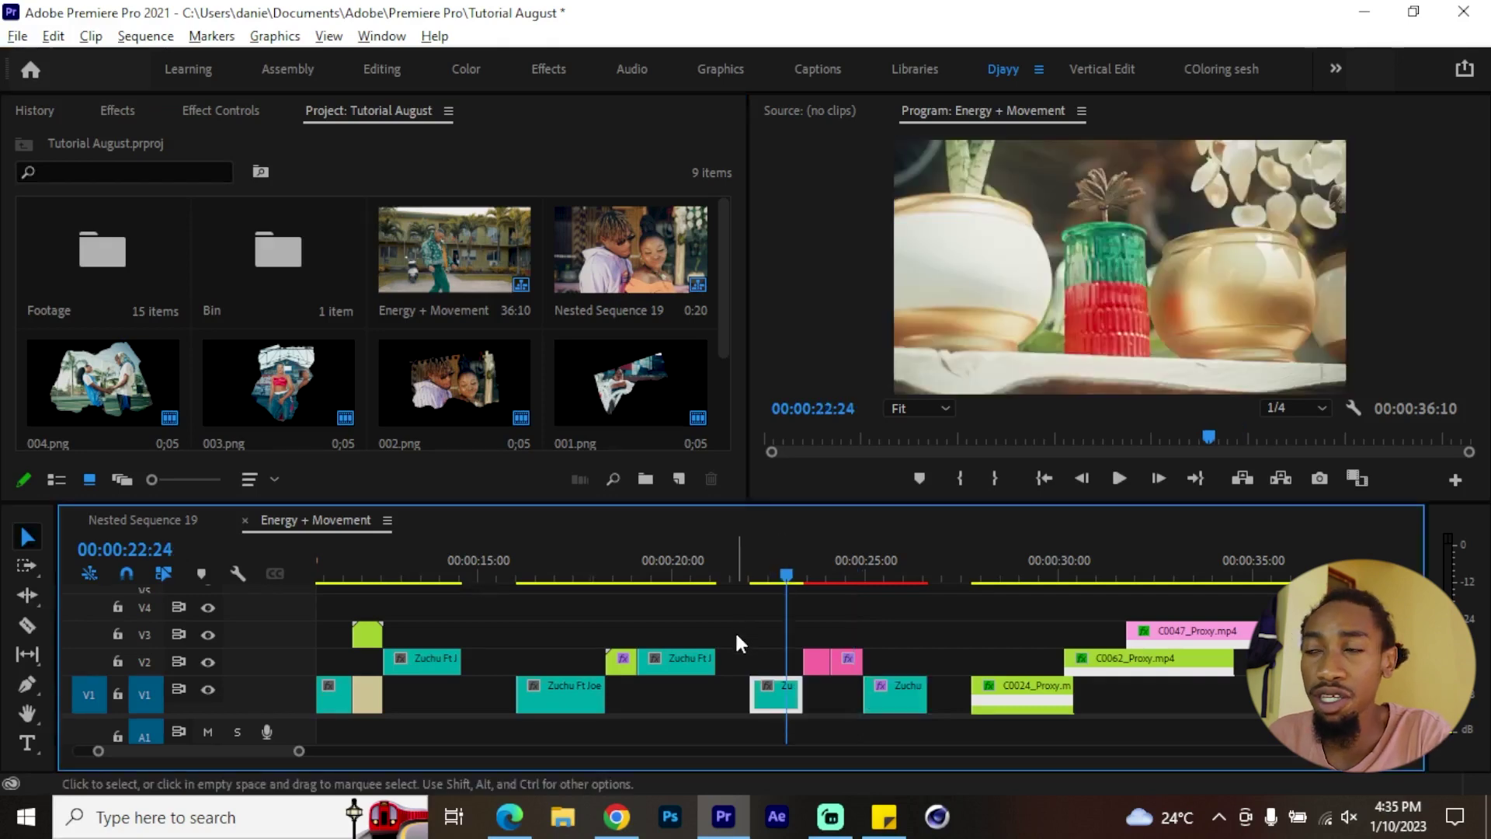
scroll(737, 640, "down", 2)
left_click(337, 551)
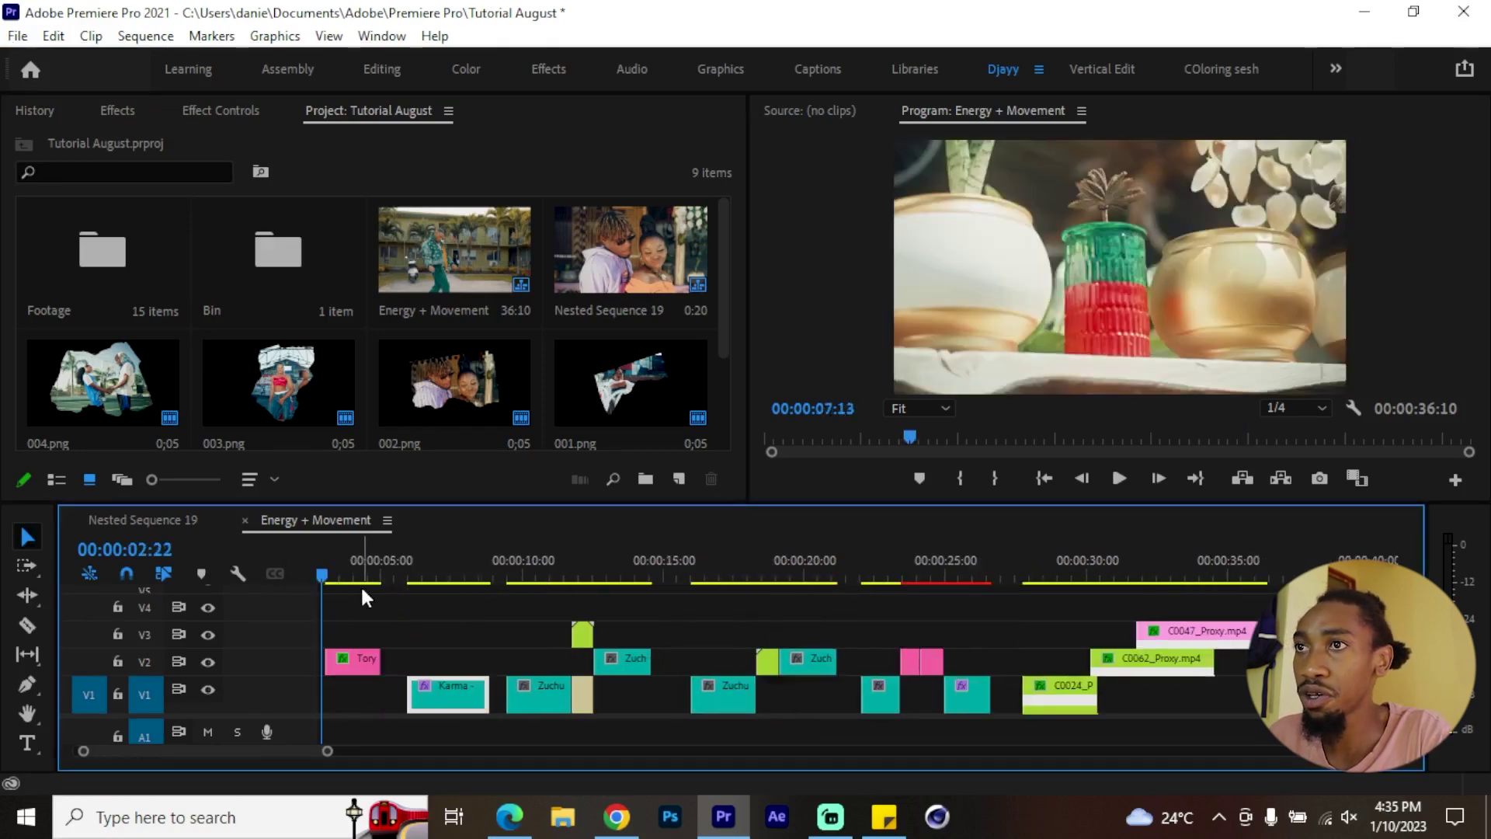
Open the sequence's Export Settings, review the audio options, and begin saving an export preset
key("ctrl+m")
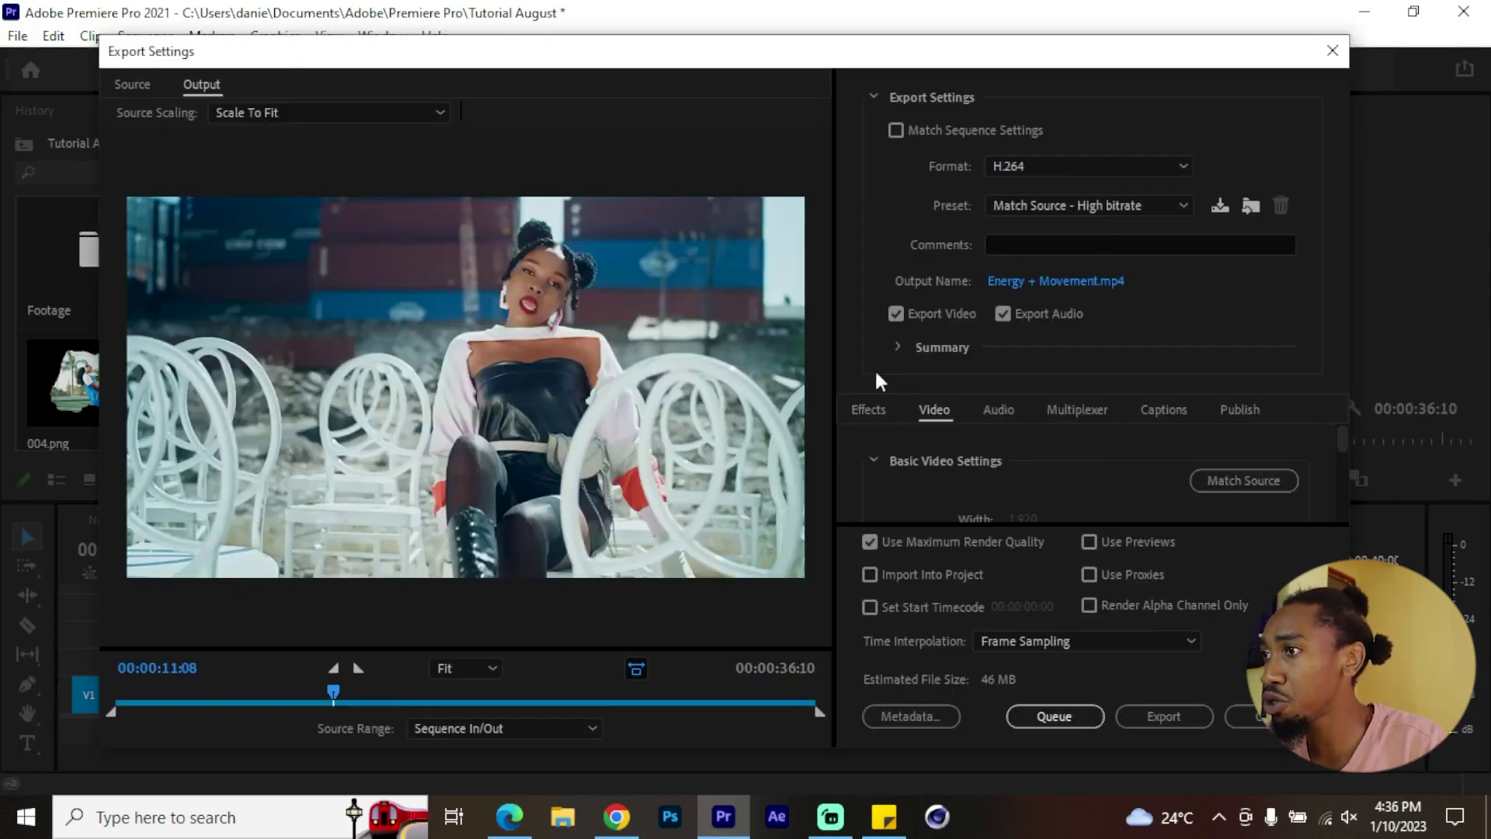
left_click(873, 462)
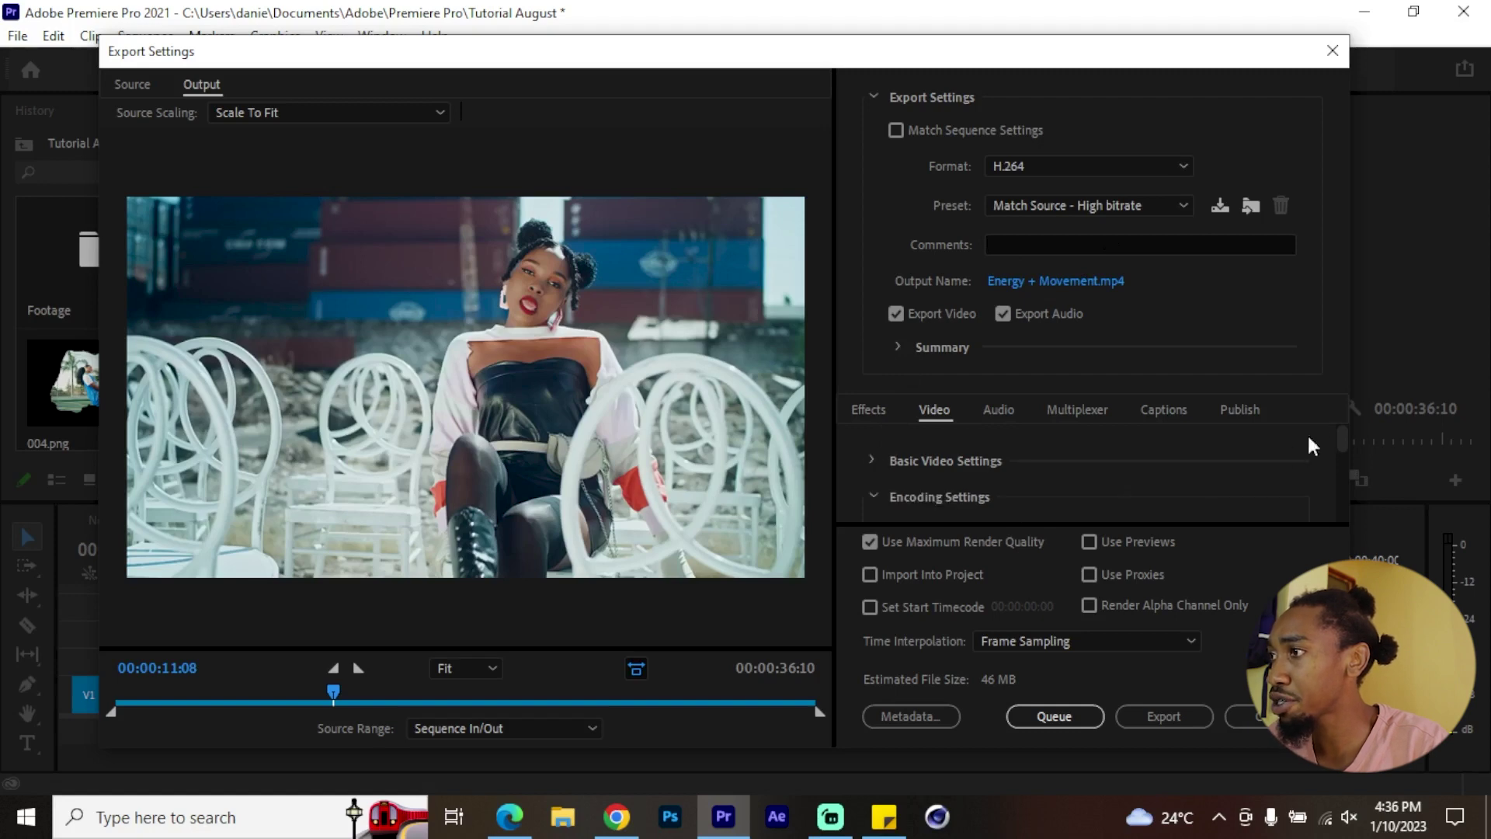
left_click(998, 409)
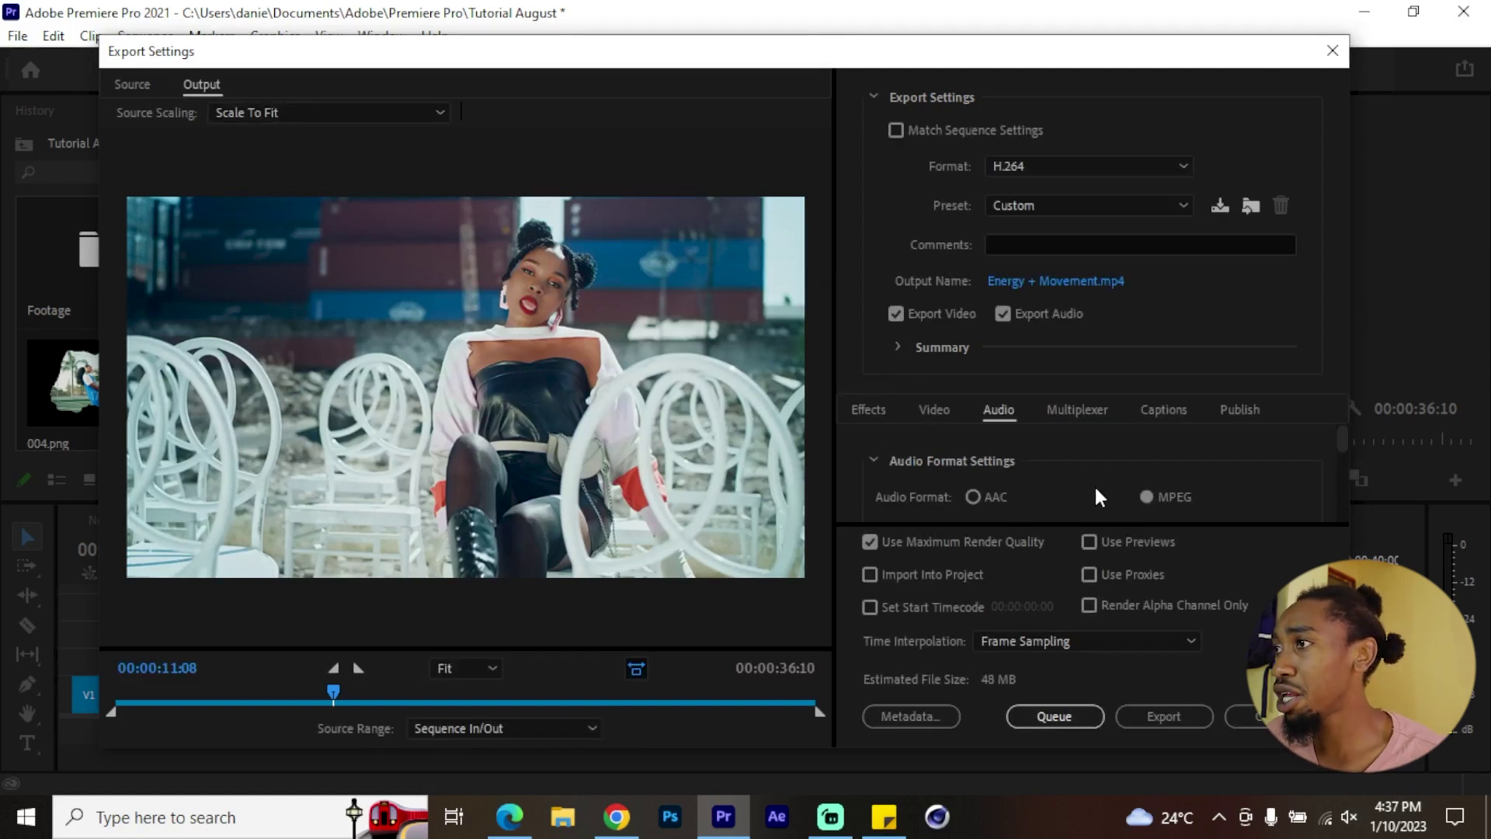
scroll(1088, 474, "down", 2)
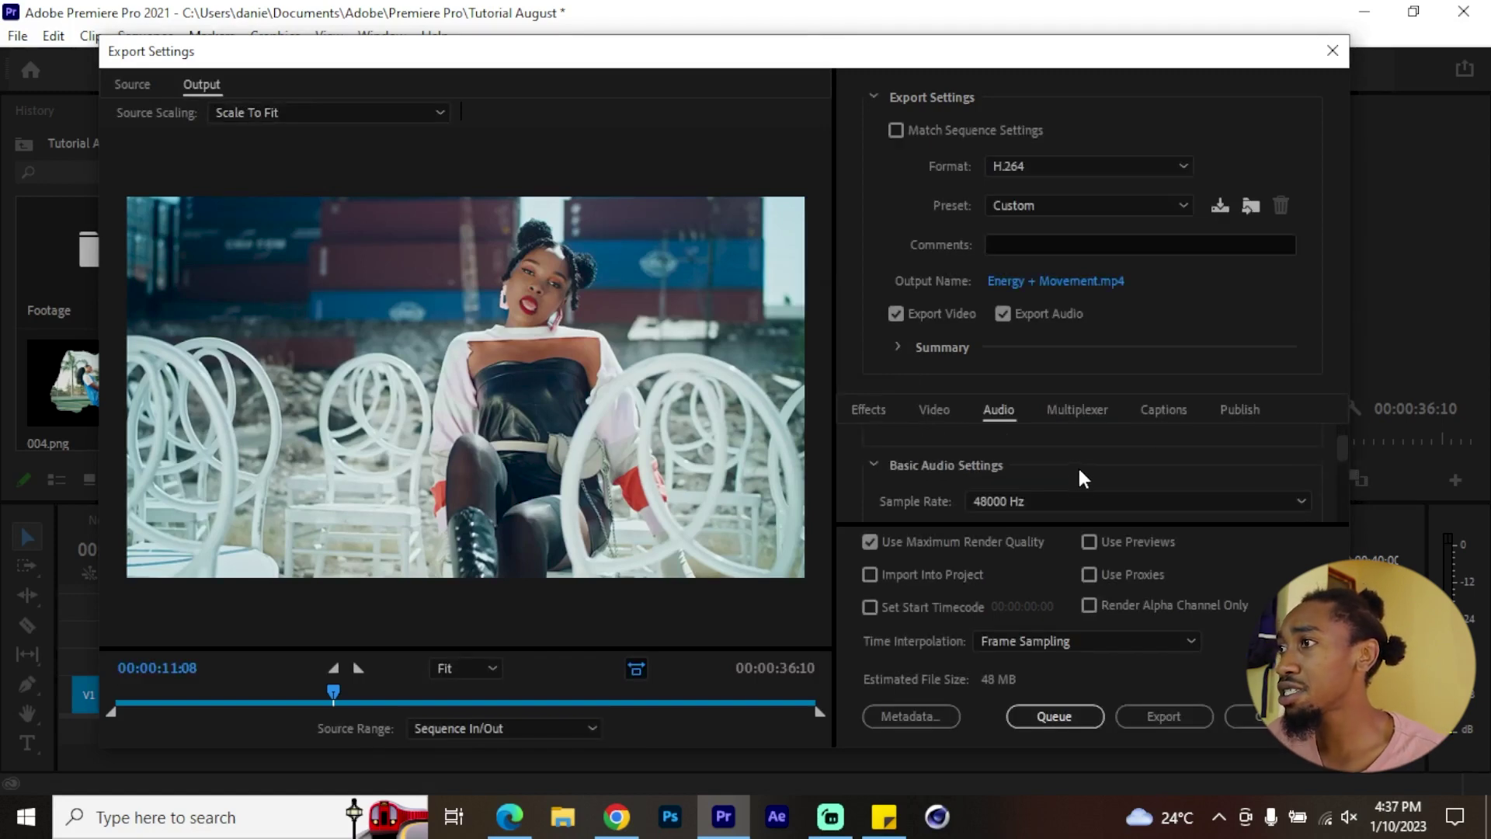
left_click(1219, 208)
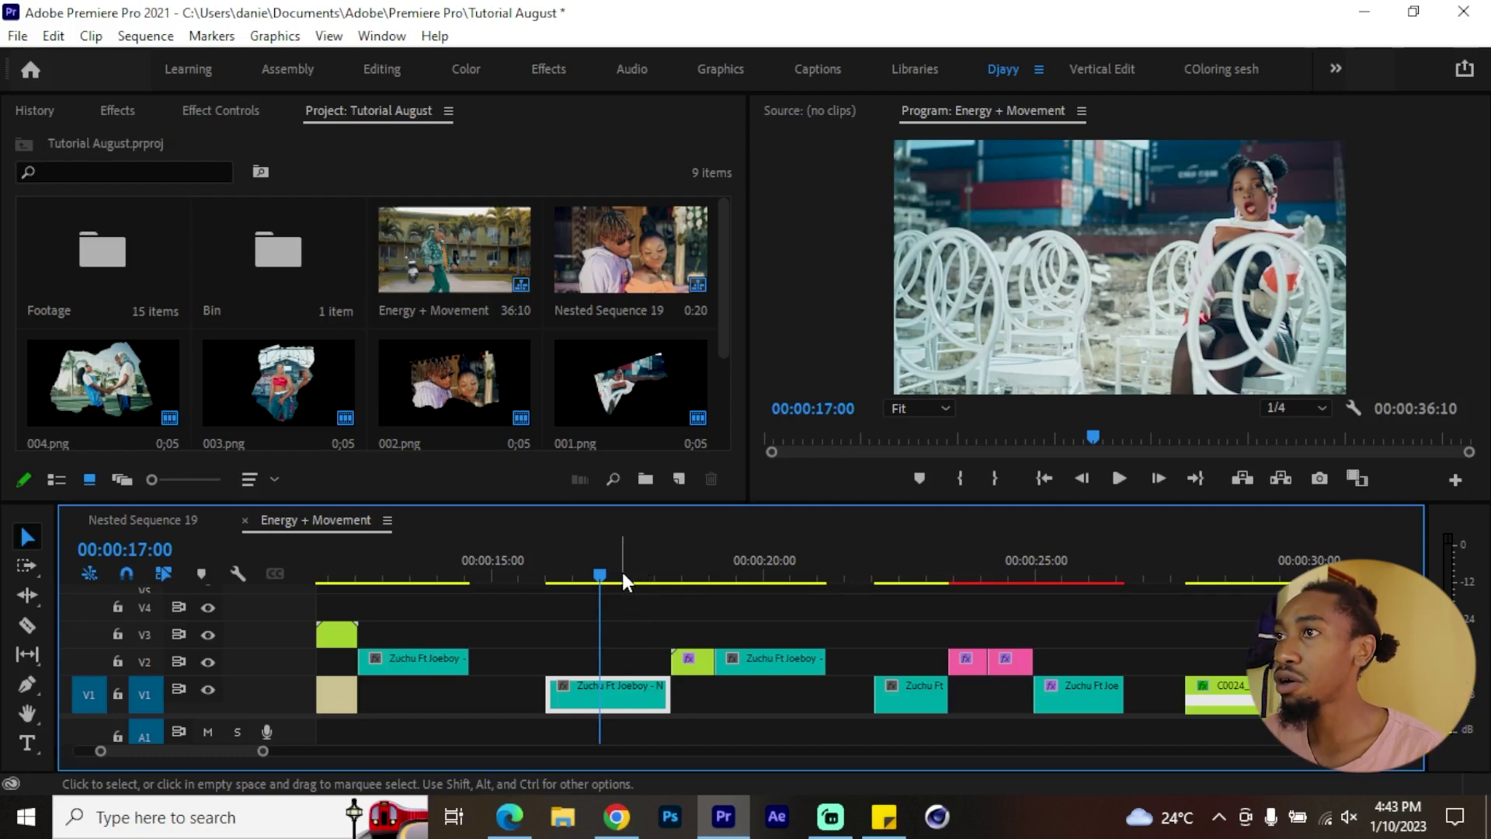
Switch to the Color workspace and browse for a Lumetri Creative look file
left_click(497, 68)
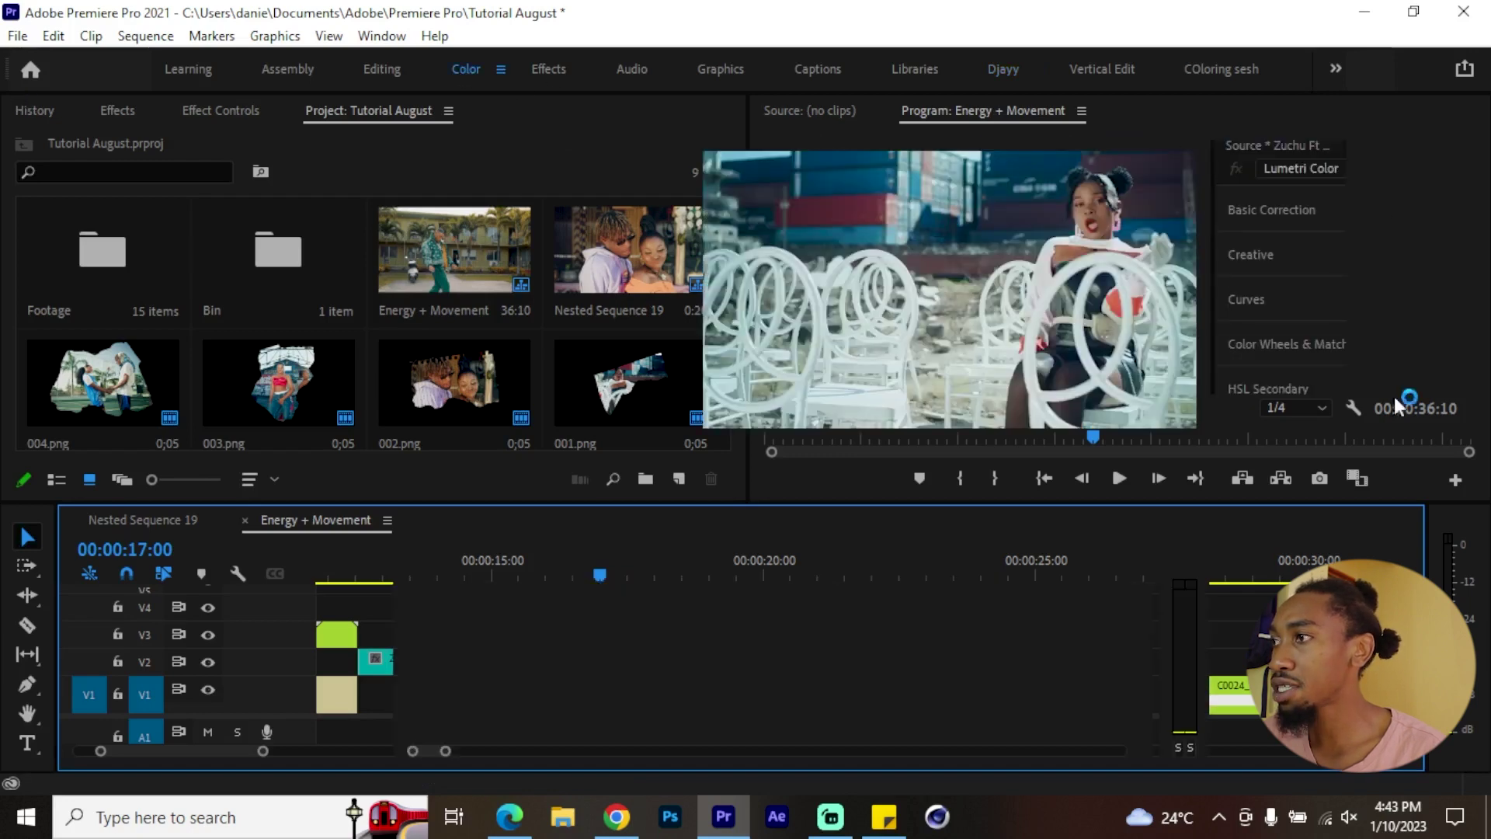
left_click(1304, 201)
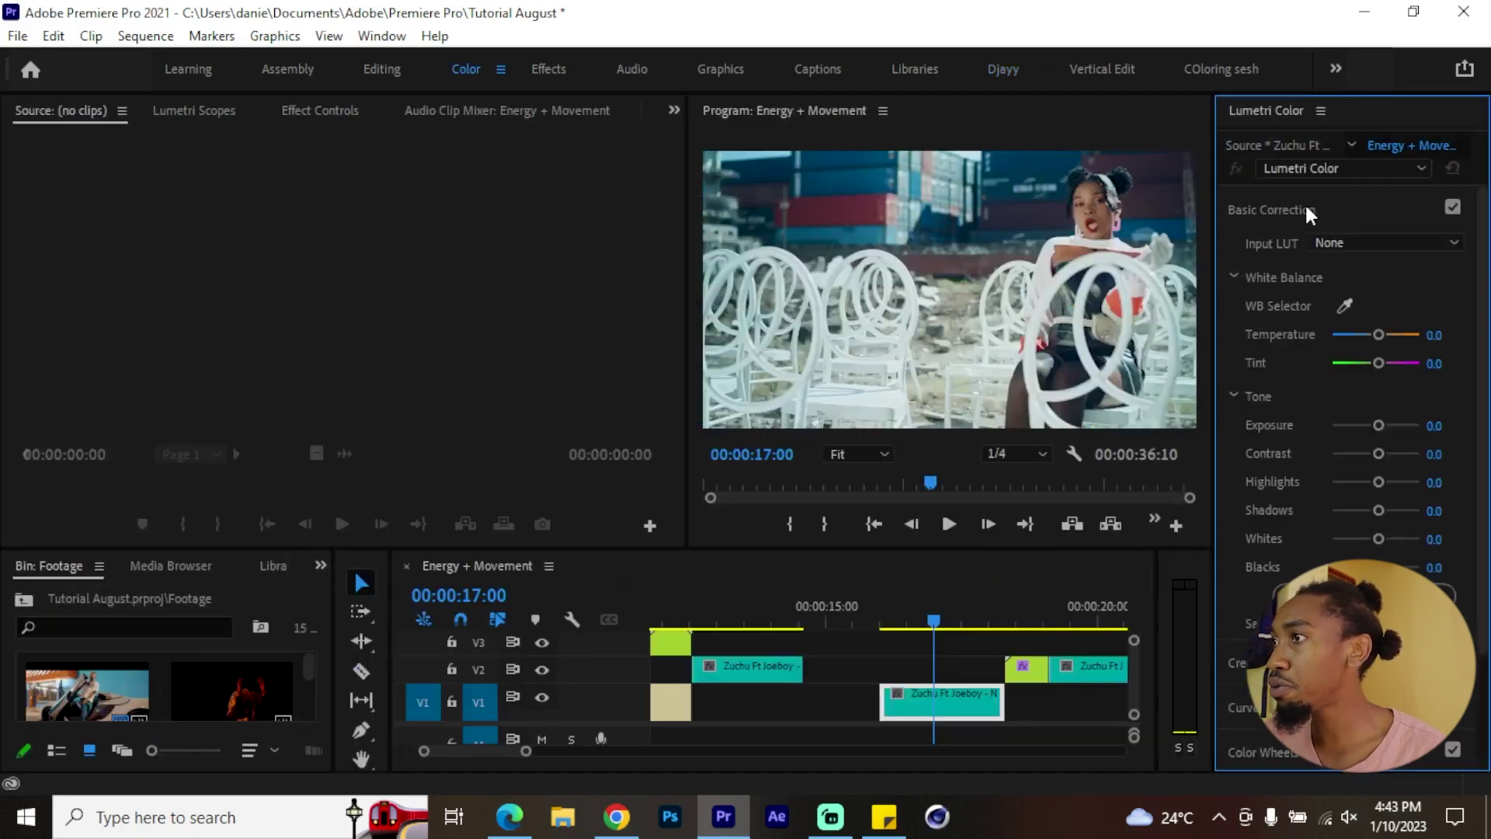
left_click(1294, 198)
left_click(1270, 268)
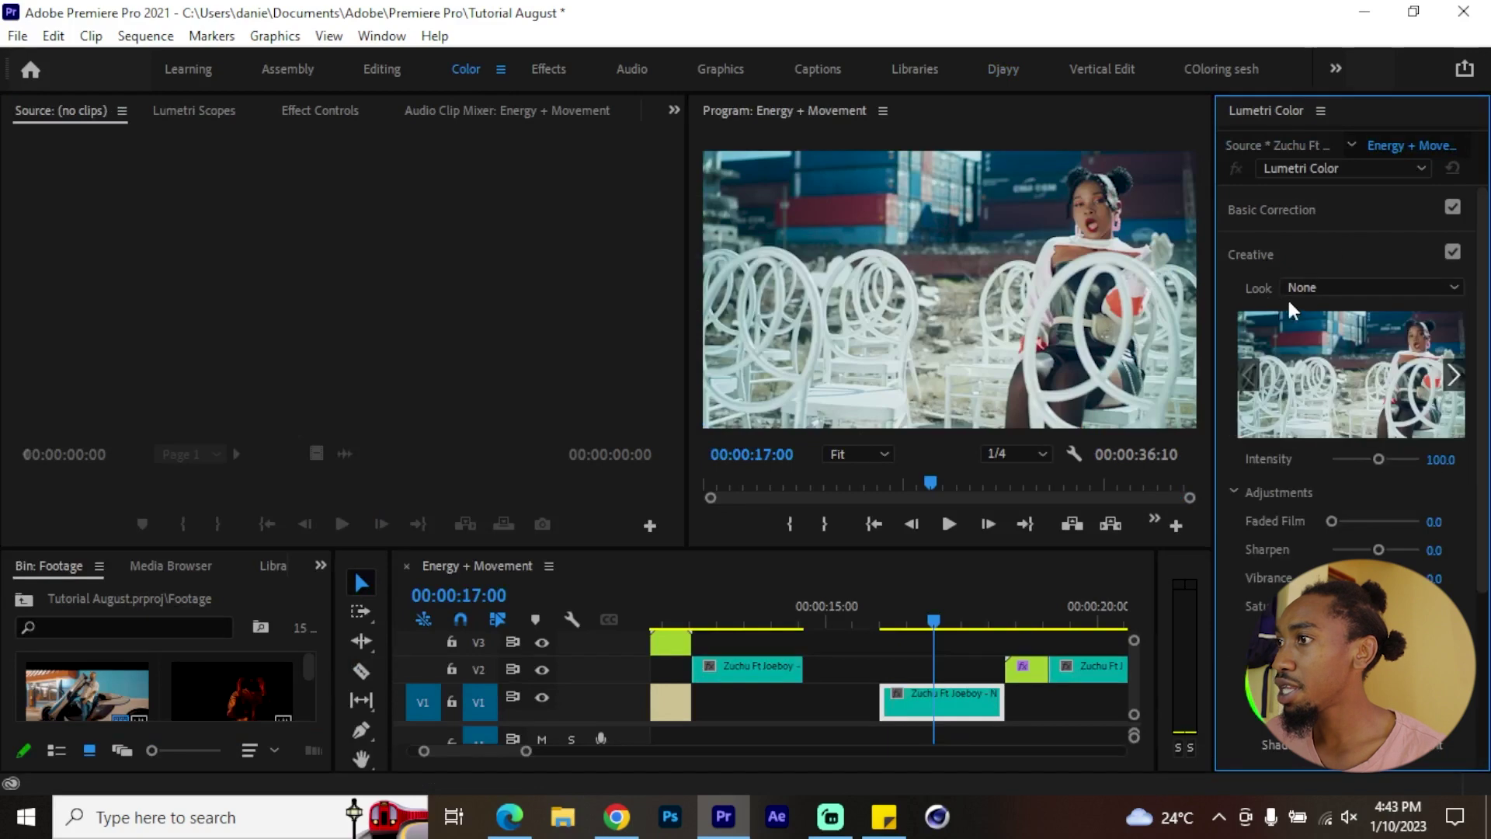
left_click(1334, 288)
left_click(1180, 352)
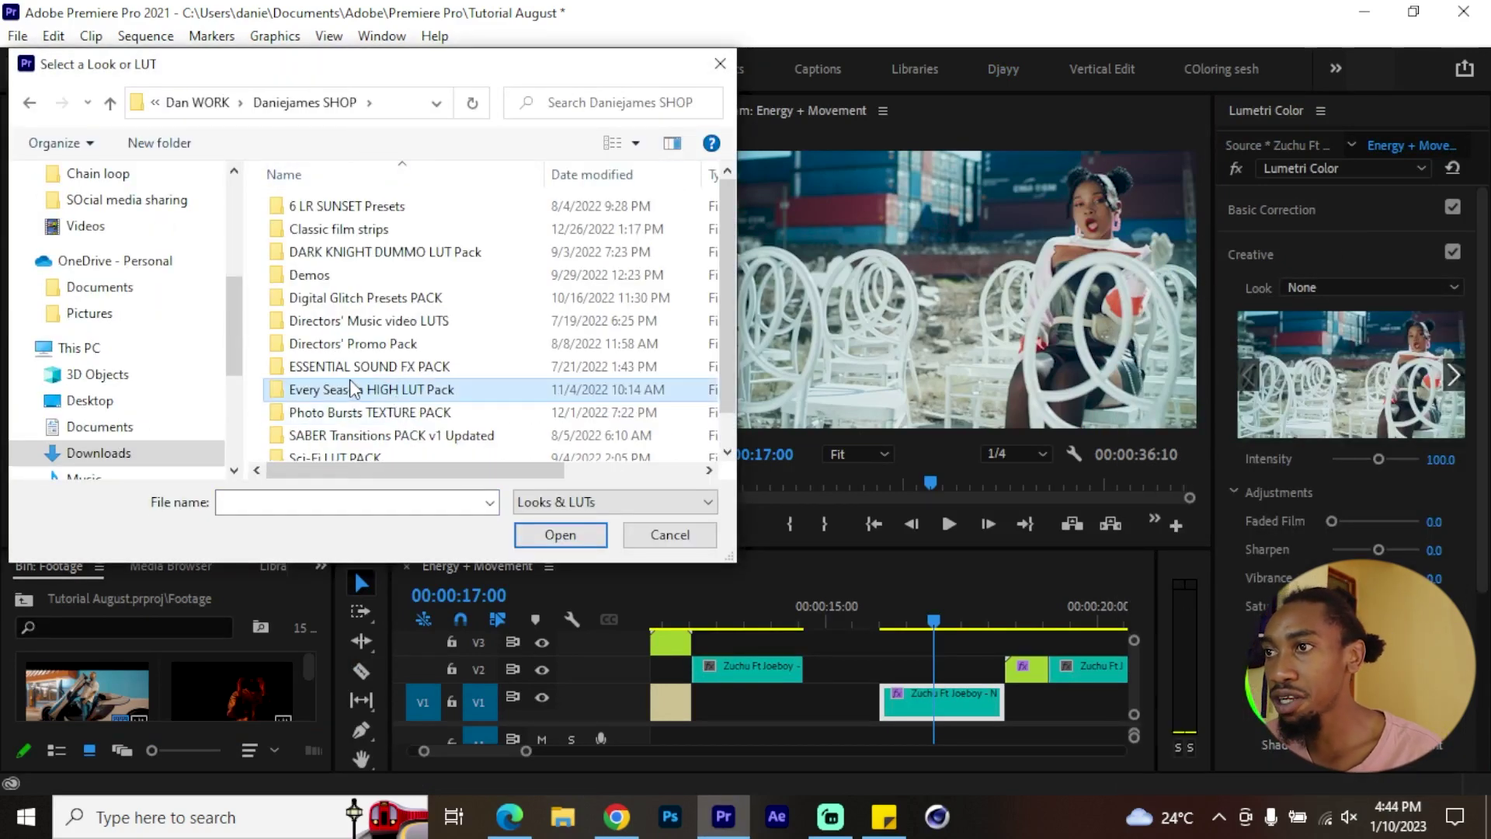
Apply Retro.PeachFade from the Every Season HIGH LUT Pack and move the playhead to 00:00:17:11
double_click(400, 394)
scroll(417, 303, "down", 5)
double_click(416, 297)
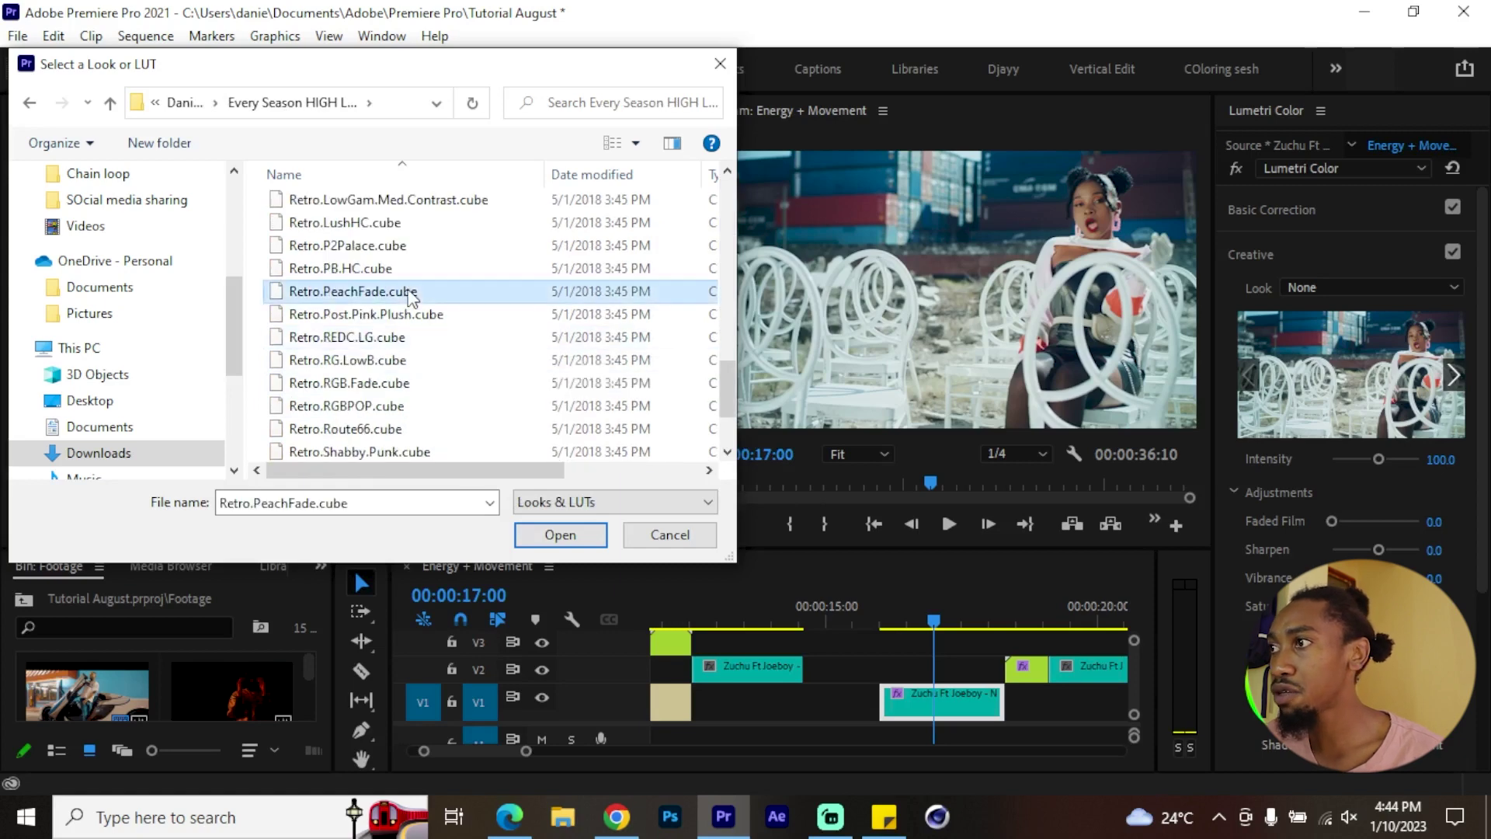
left_click_drag(943, 614, 957, 618)
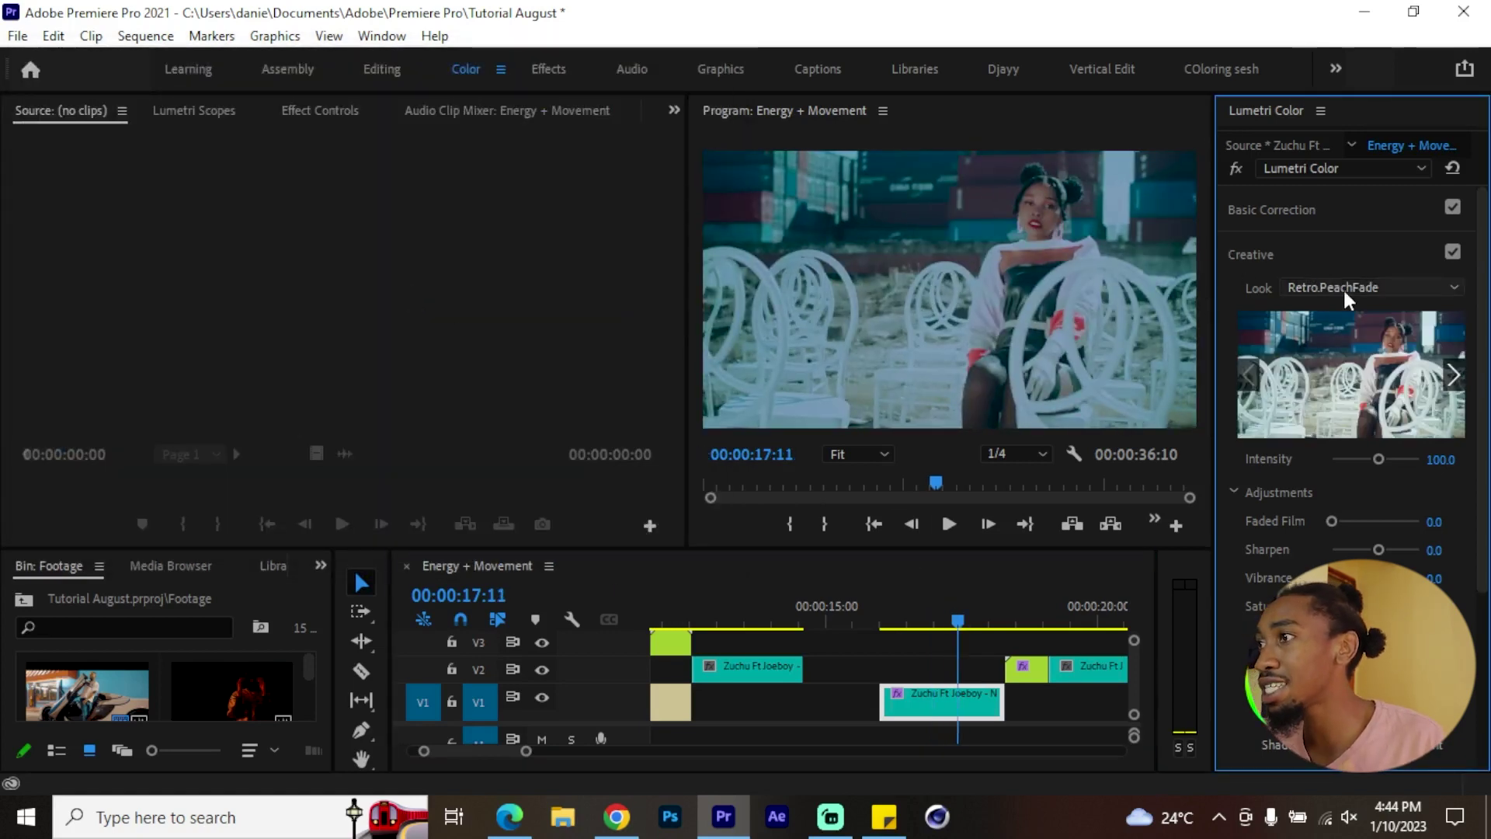
Warm the temperature to 38.3 and lower the Retro.PeachFade intensity to 61.7
left_click(1289, 208)
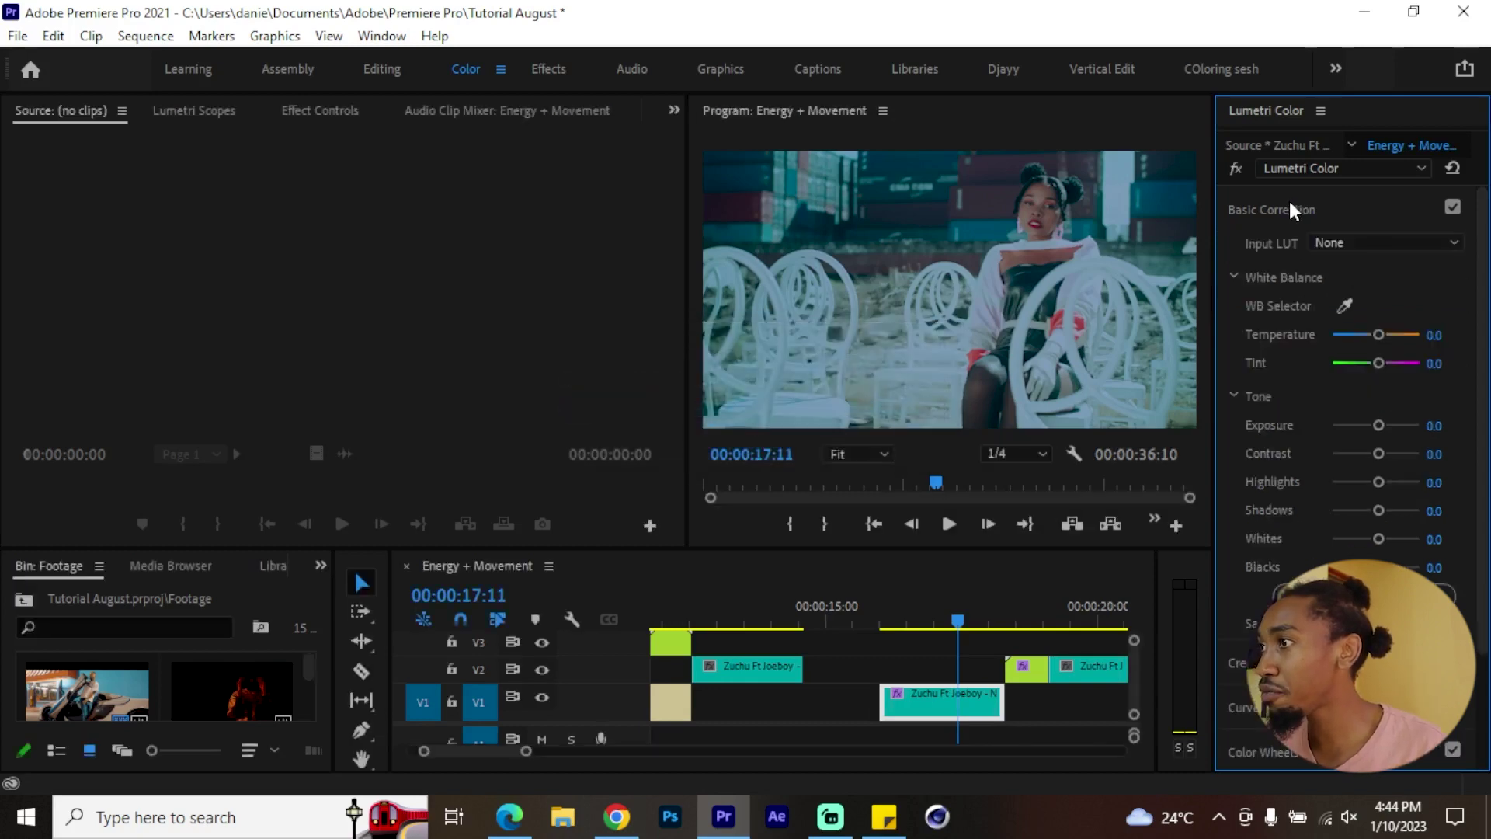
left_click(1289, 208)
left_click(1330, 209)
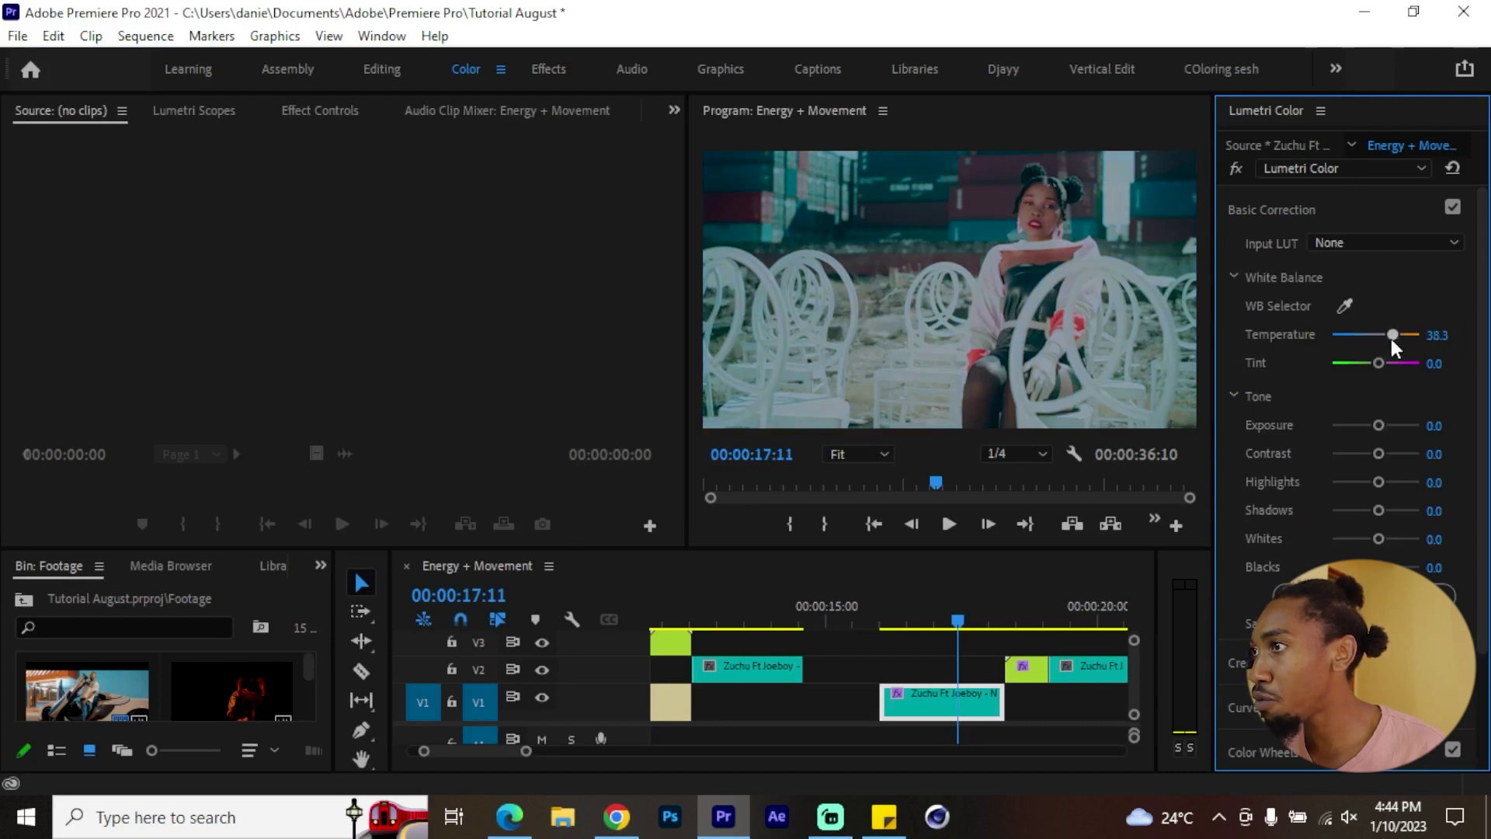
left_click(1323, 210)
left_click(1309, 253)
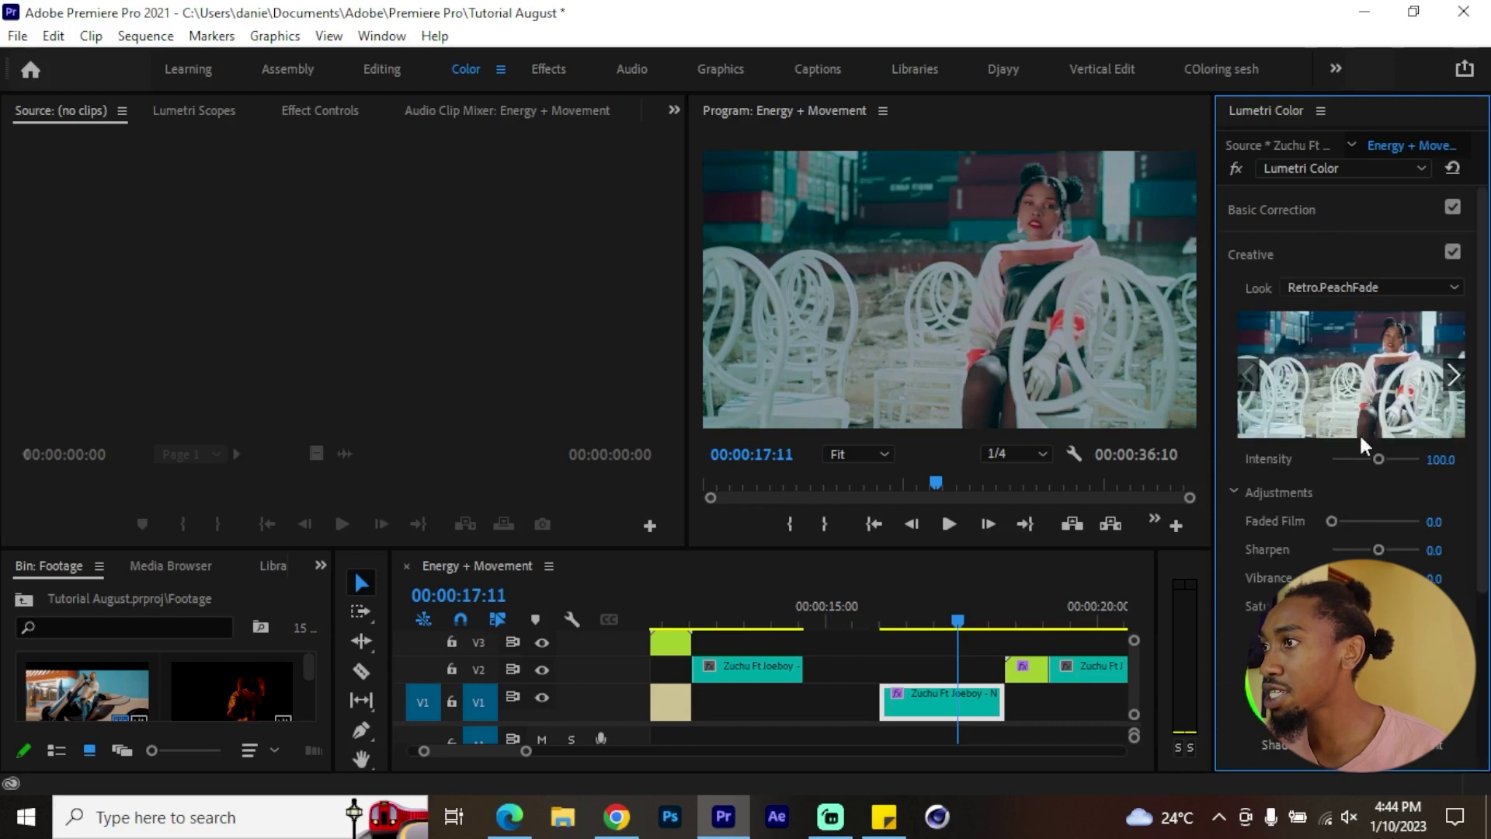
left_click_drag(1379, 459, 1359, 459)
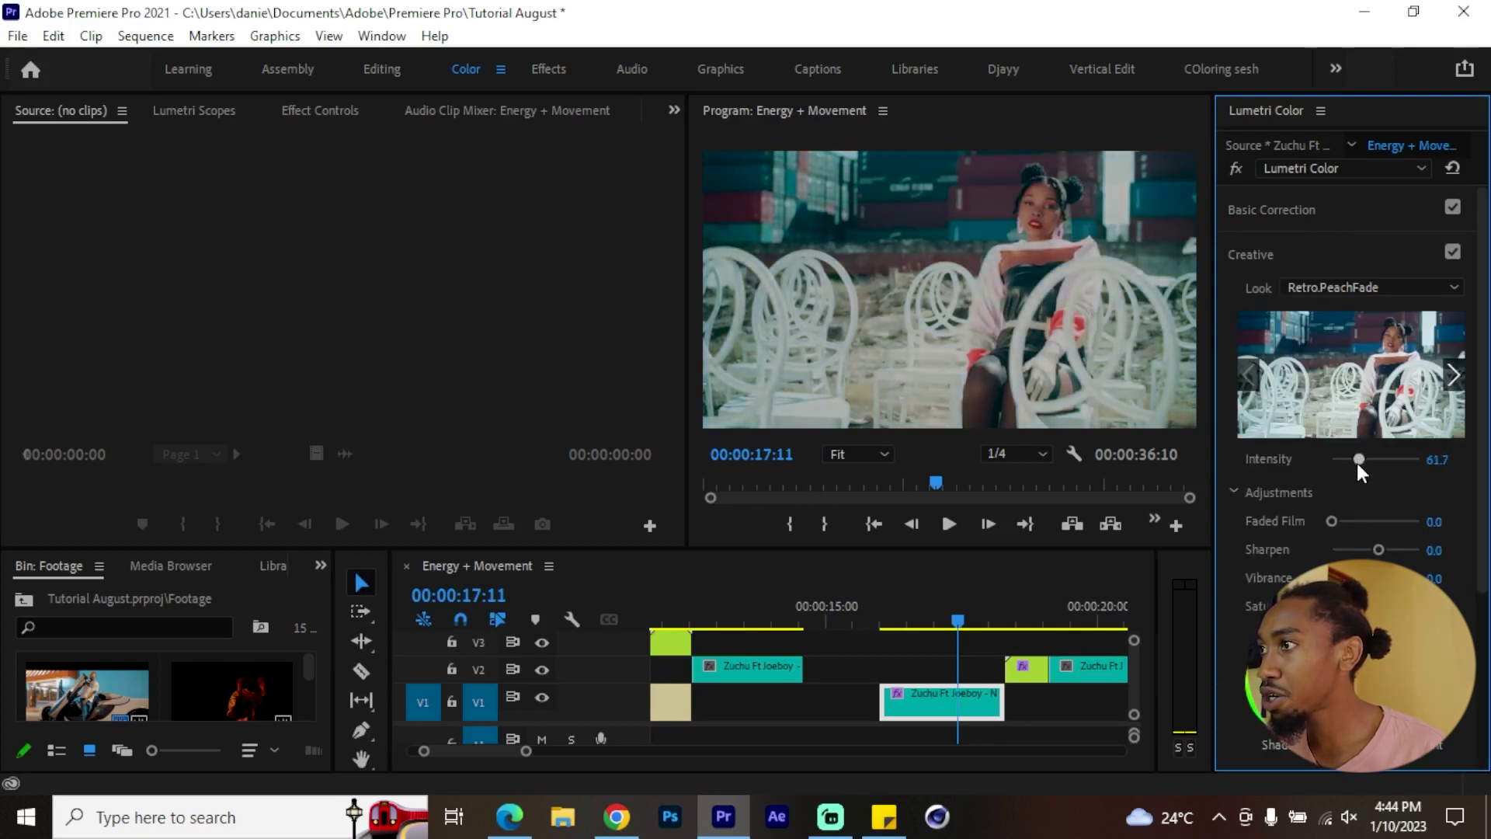
Compare the grade using the Lumetri fx bypass, then browse for a different look file
left_click(1235, 169)
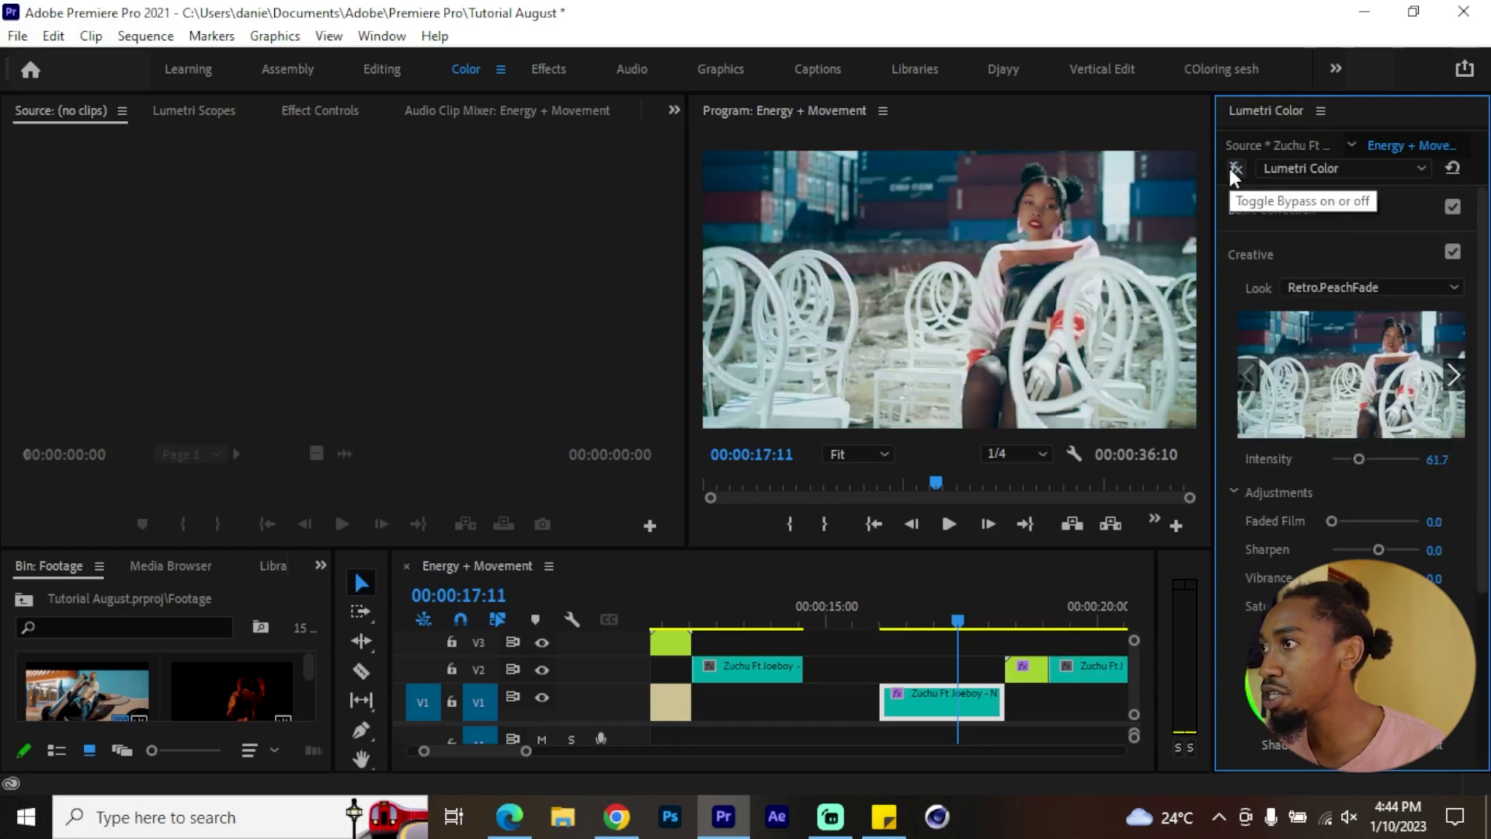
left_click(1234, 171)
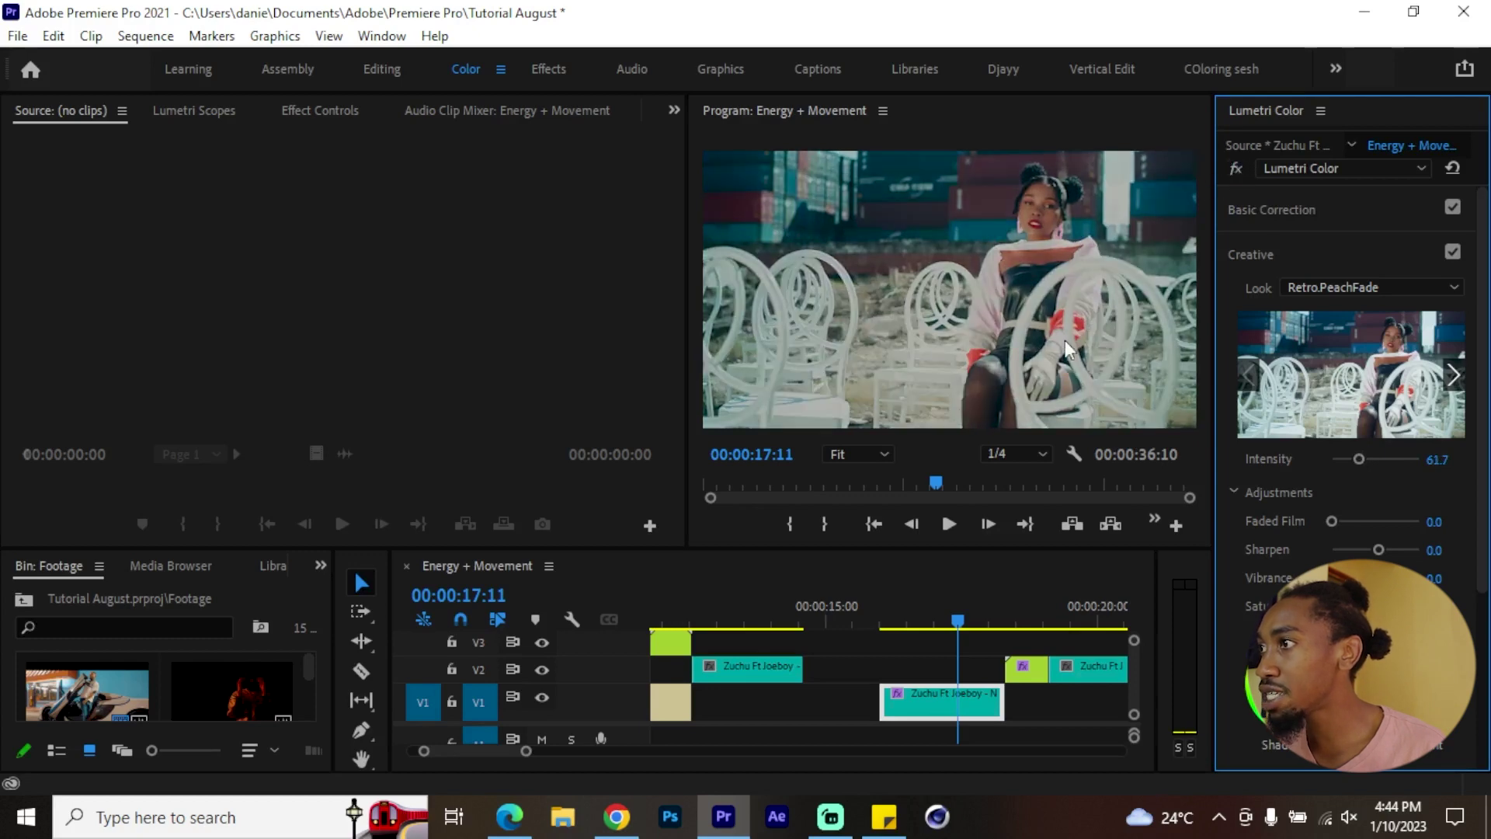
left_click(1362, 287)
left_click(1181, 331)
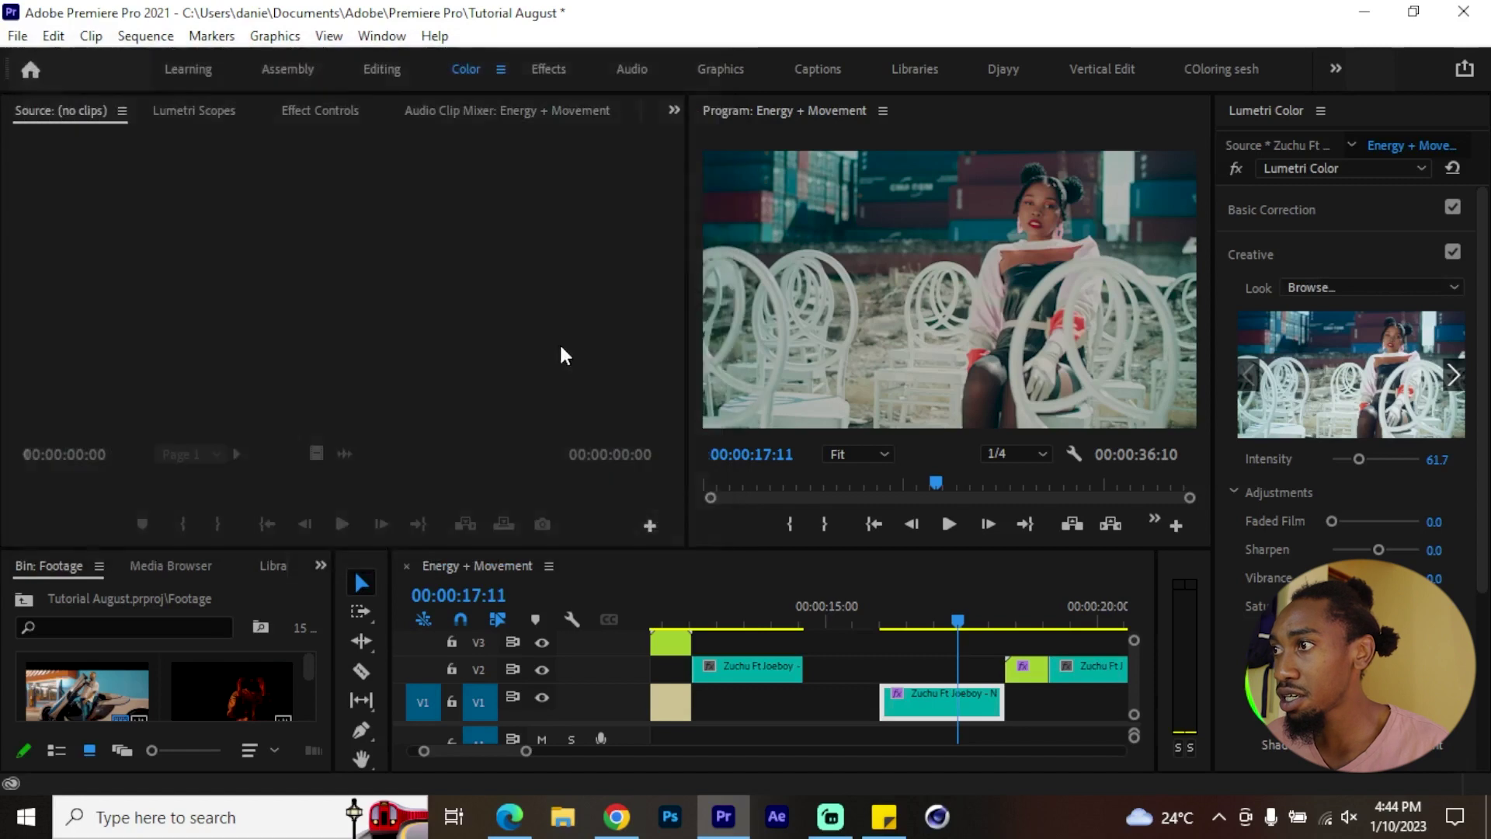
Set the Retro.Lost.Toys look to 49.4 intensity and the temperature to 33.3 at 00:00:17:06
key("Escape")
scroll(935, 616, "down", 4)
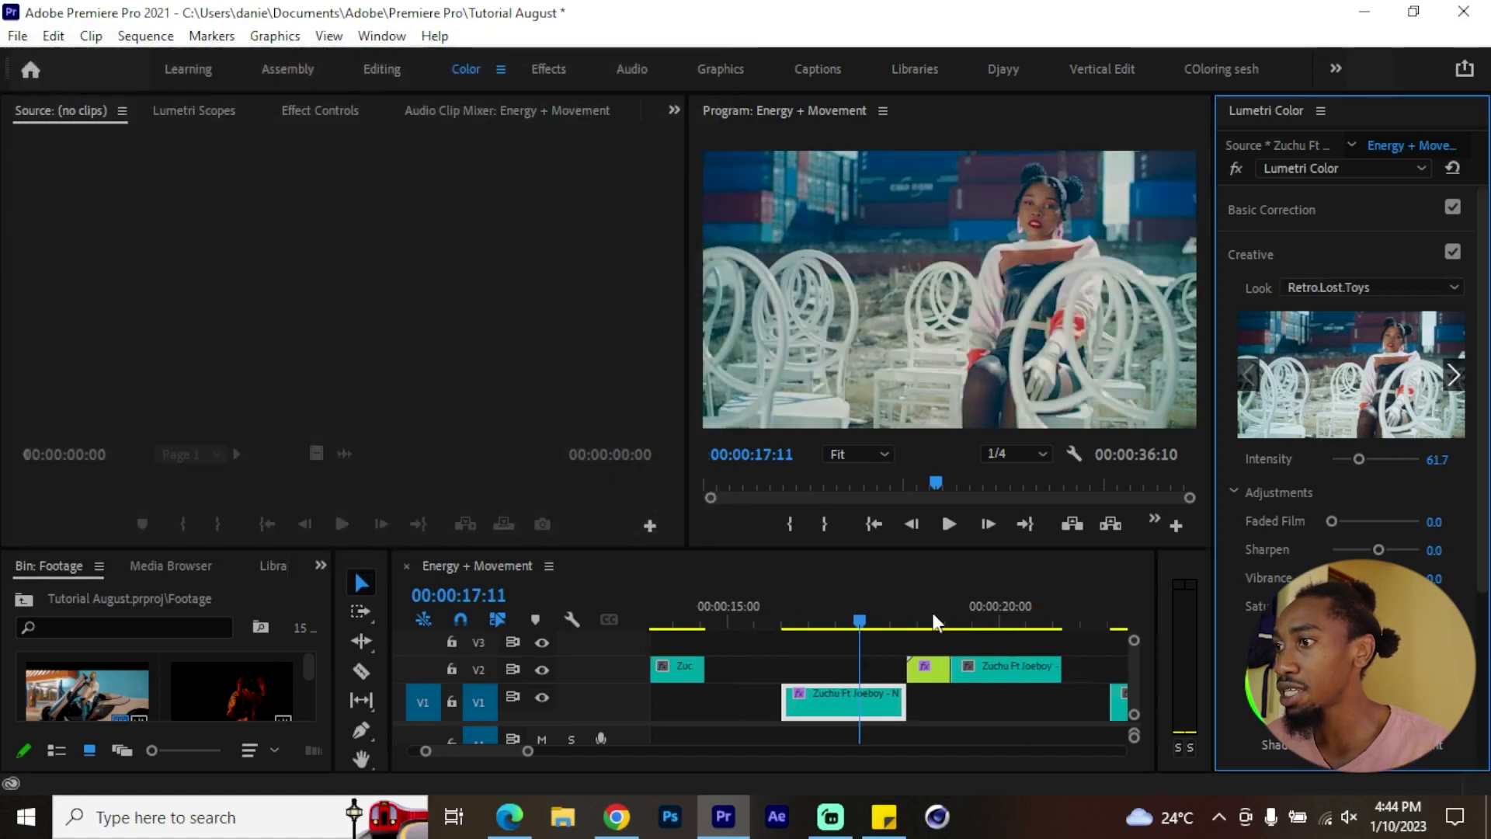
left_click(817, 614)
mouse_move(1359, 459)
left_mouse_down()
mouse_move(1372, 462)
mouse_move(1351, 464)
left_mouse_up()
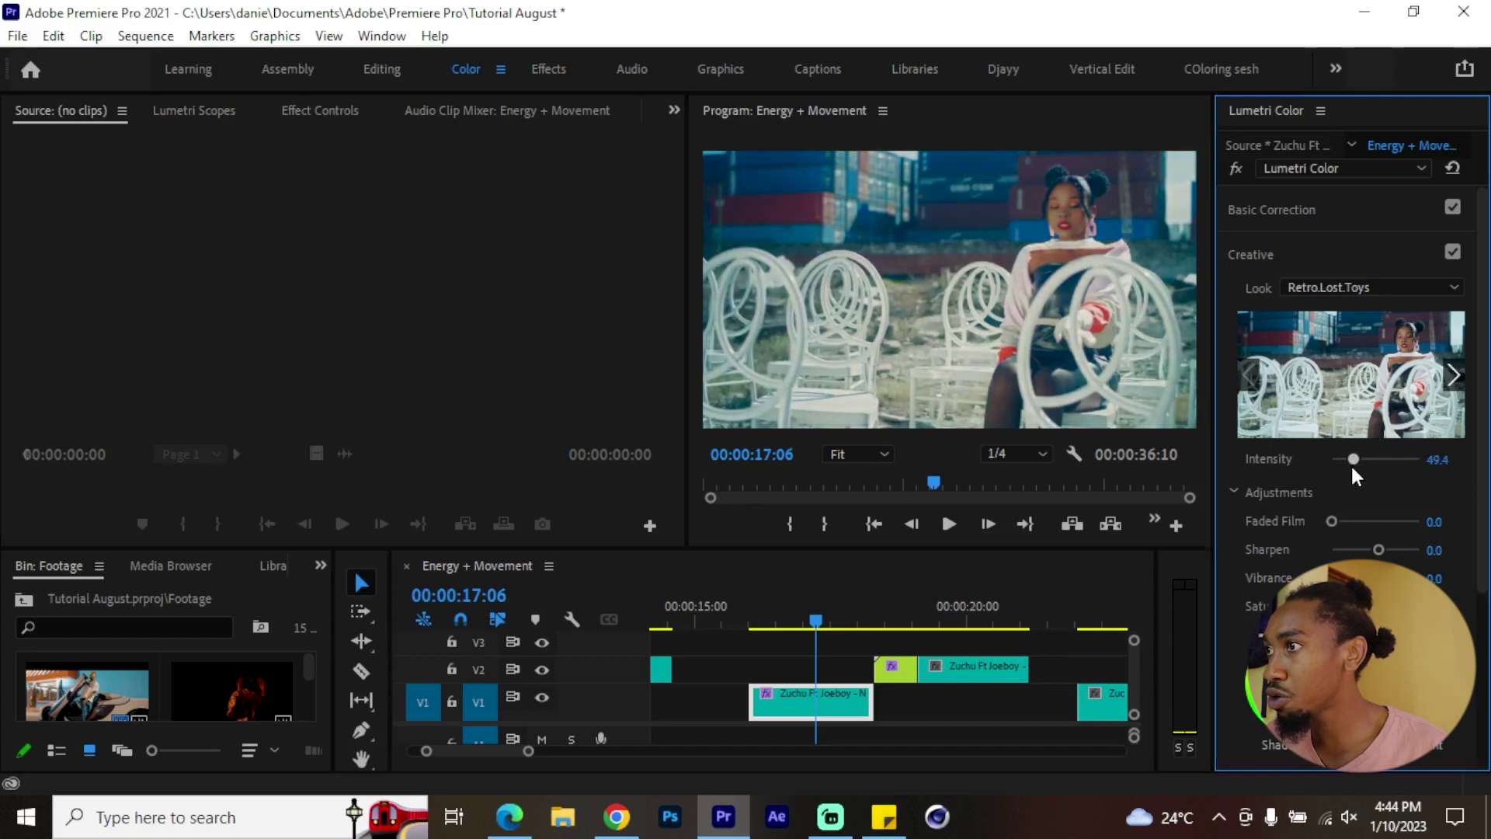
left_click(1275, 227)
left_click_drag(1391, 334, 1372, 366)
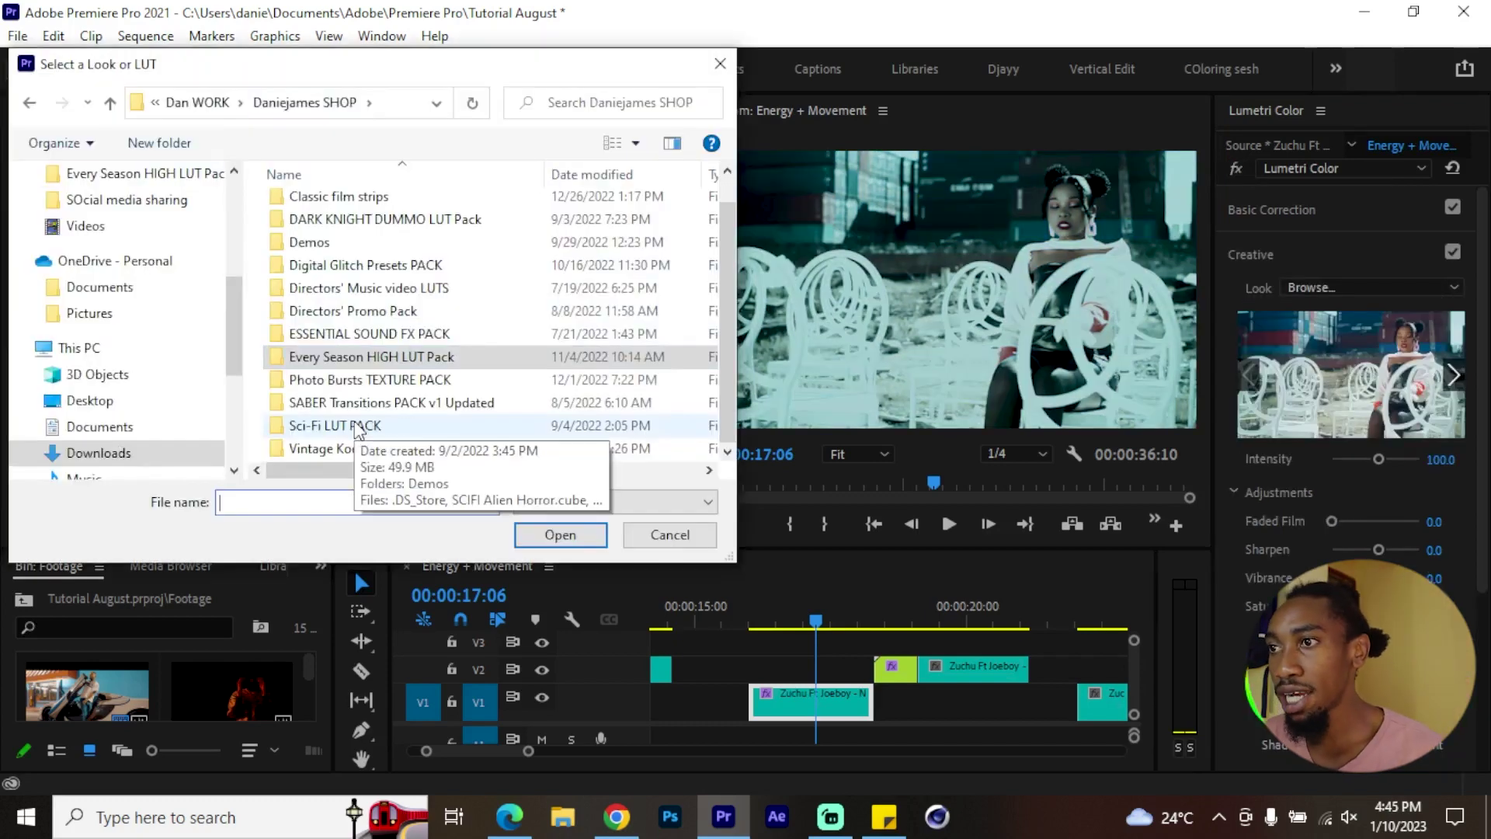
Apply SCIFI Venus from the Sci-Fi LUT PACK and weaken its intensity to 54.3
double_click(356, 426)
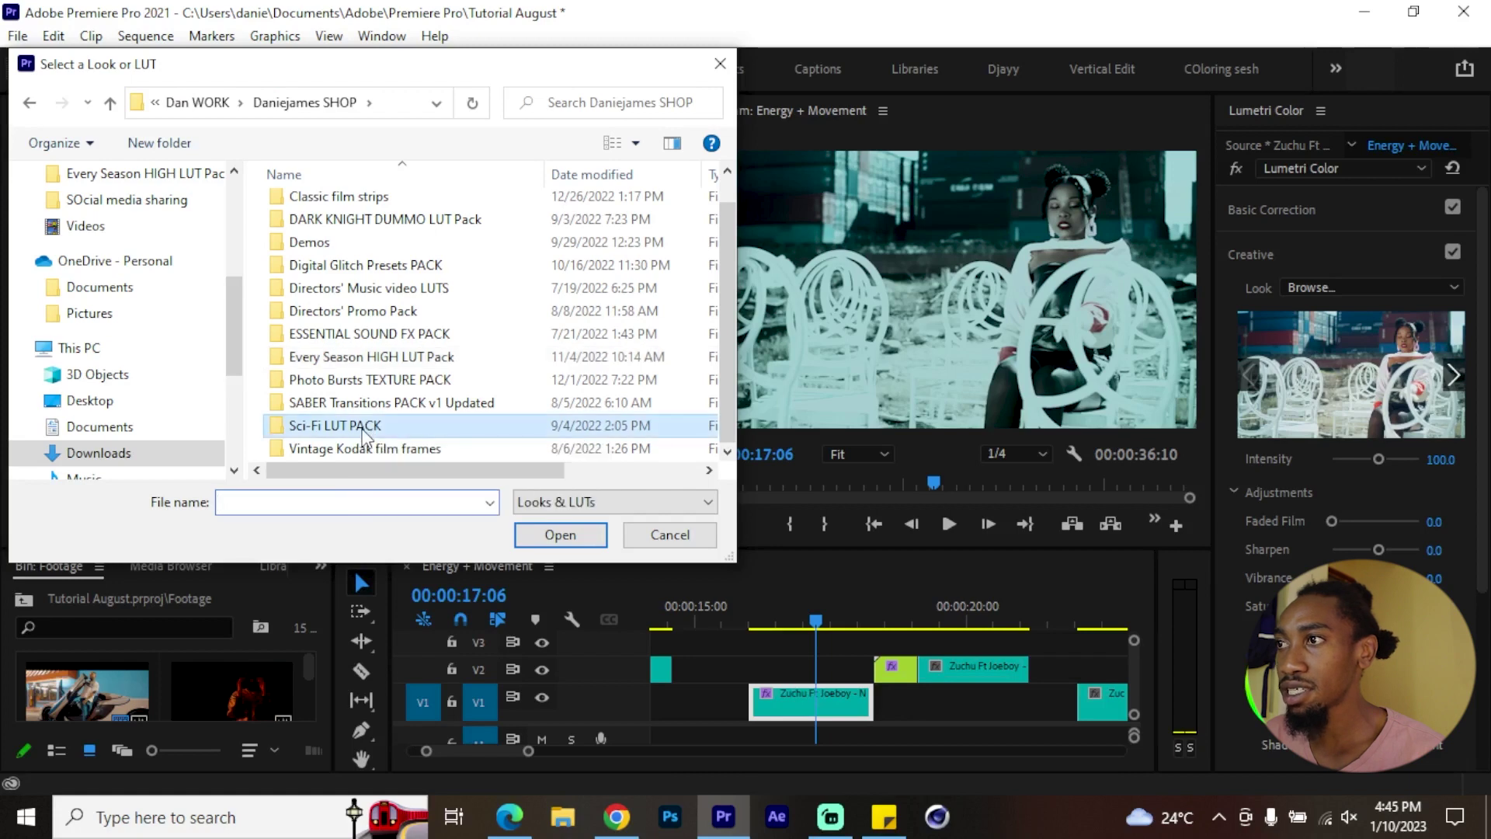
left_click_drag(730, 211, 730, 373)
double_click(376, 426)
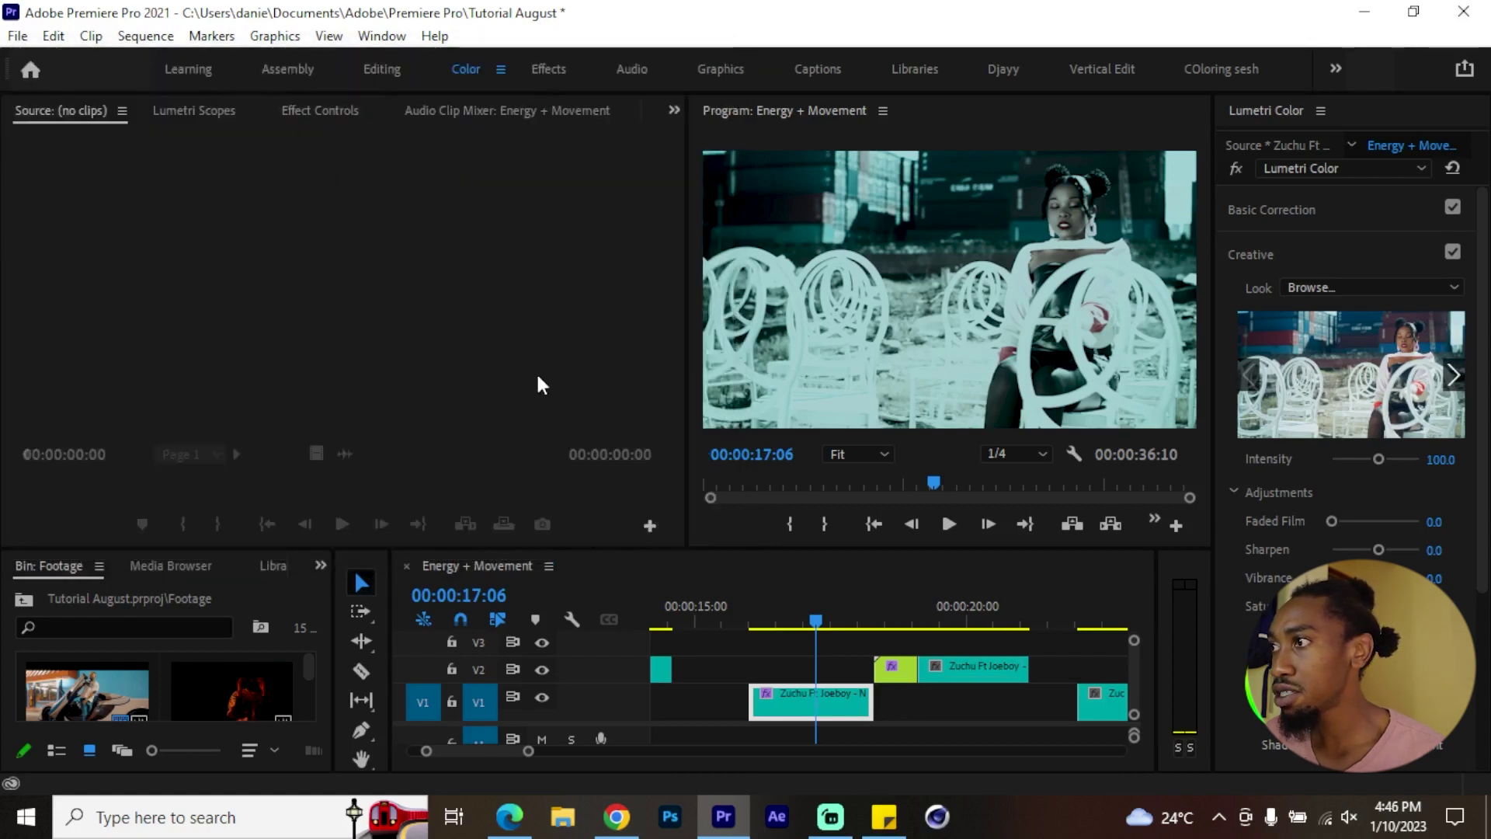
left_click_drag(1378, 459, 1351, 458)
Cool the temperature to -18.5 and scrub the clip to preview the grade
left_click(1301, 203)
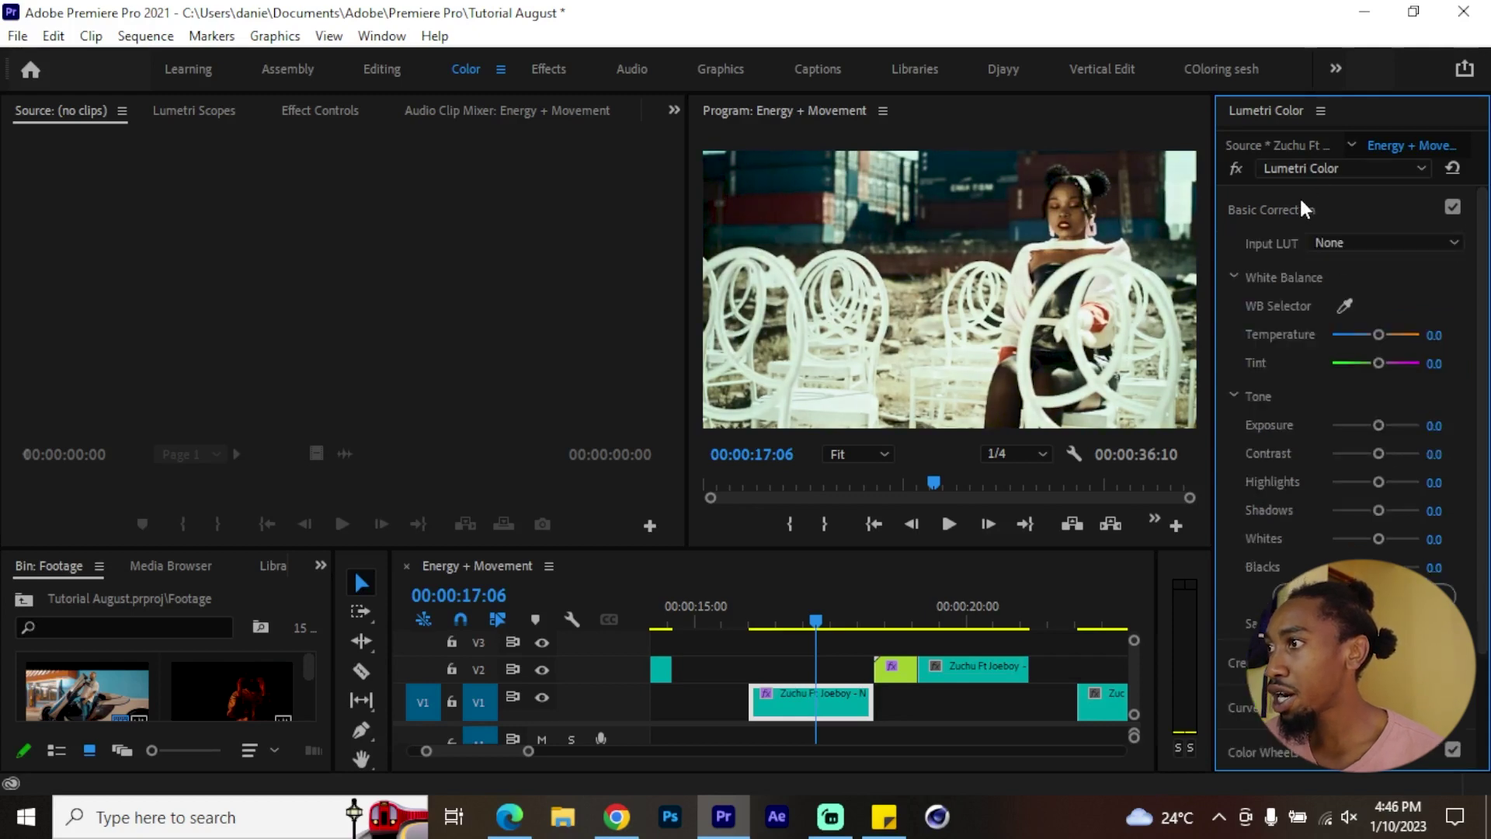
left_click_drag(1376, 334, 1367, 334)
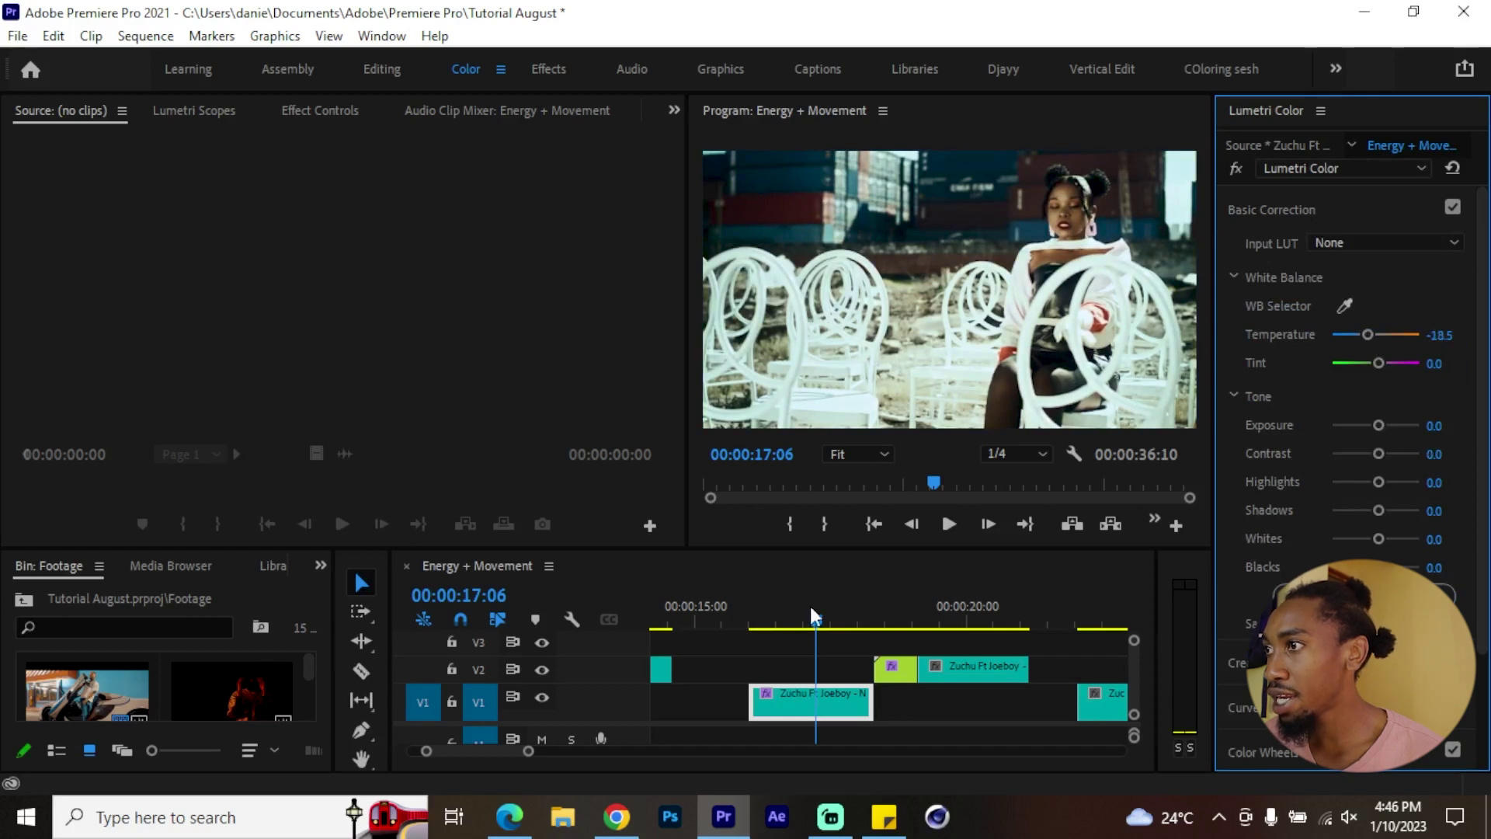
mouse_move(813, 613)
left_mouse_down()
mouse_move(831, 614)
mouse_move(796, 612)
left_mouse_up()
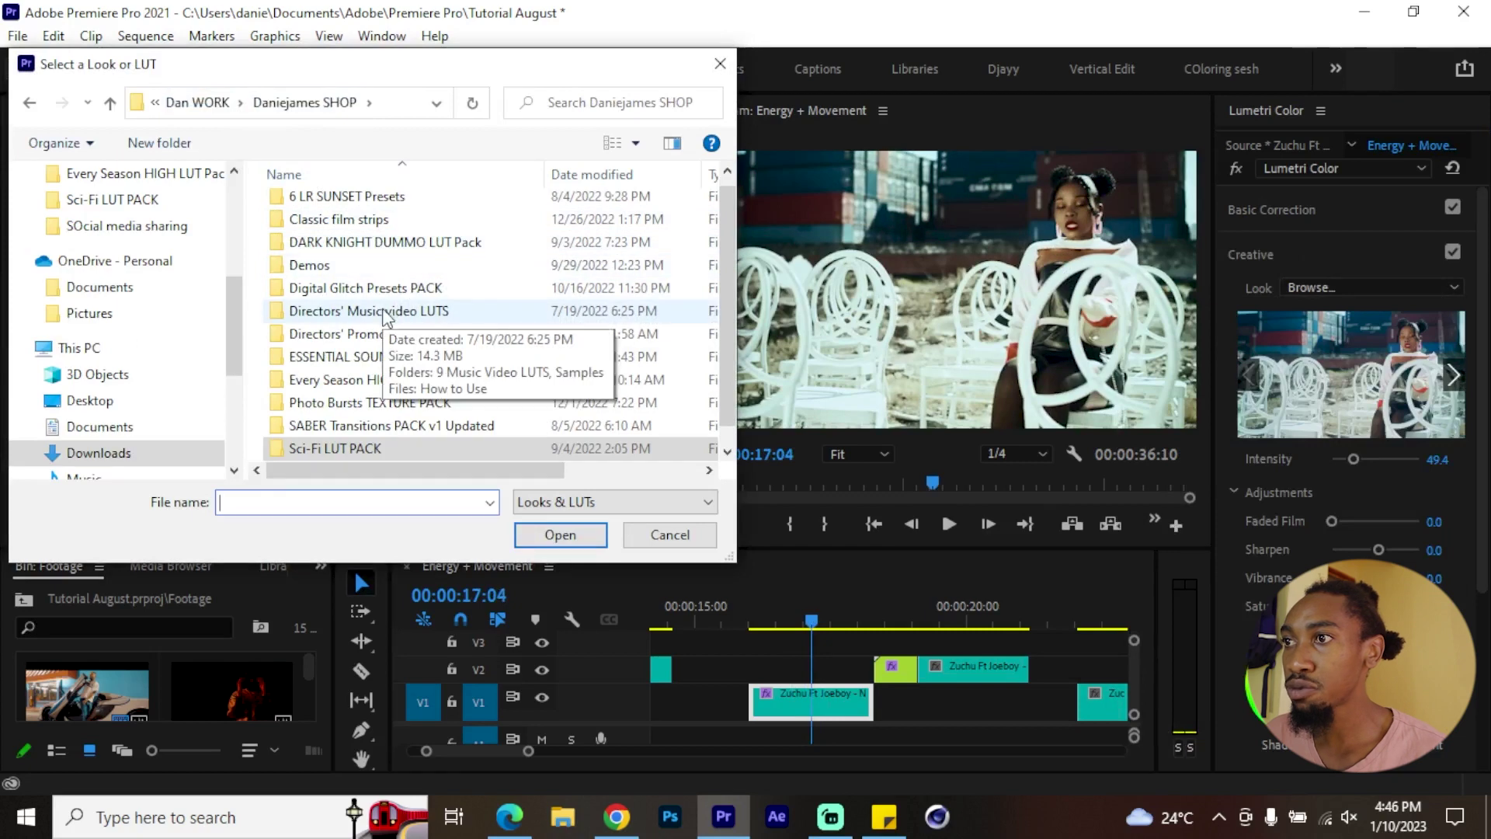
Apply IGNITE.CUBE from Directors' Music video LUTS > 9 Music Video LUTS and raise its intensity
double_click(392, 310)
double_click(392, 206)
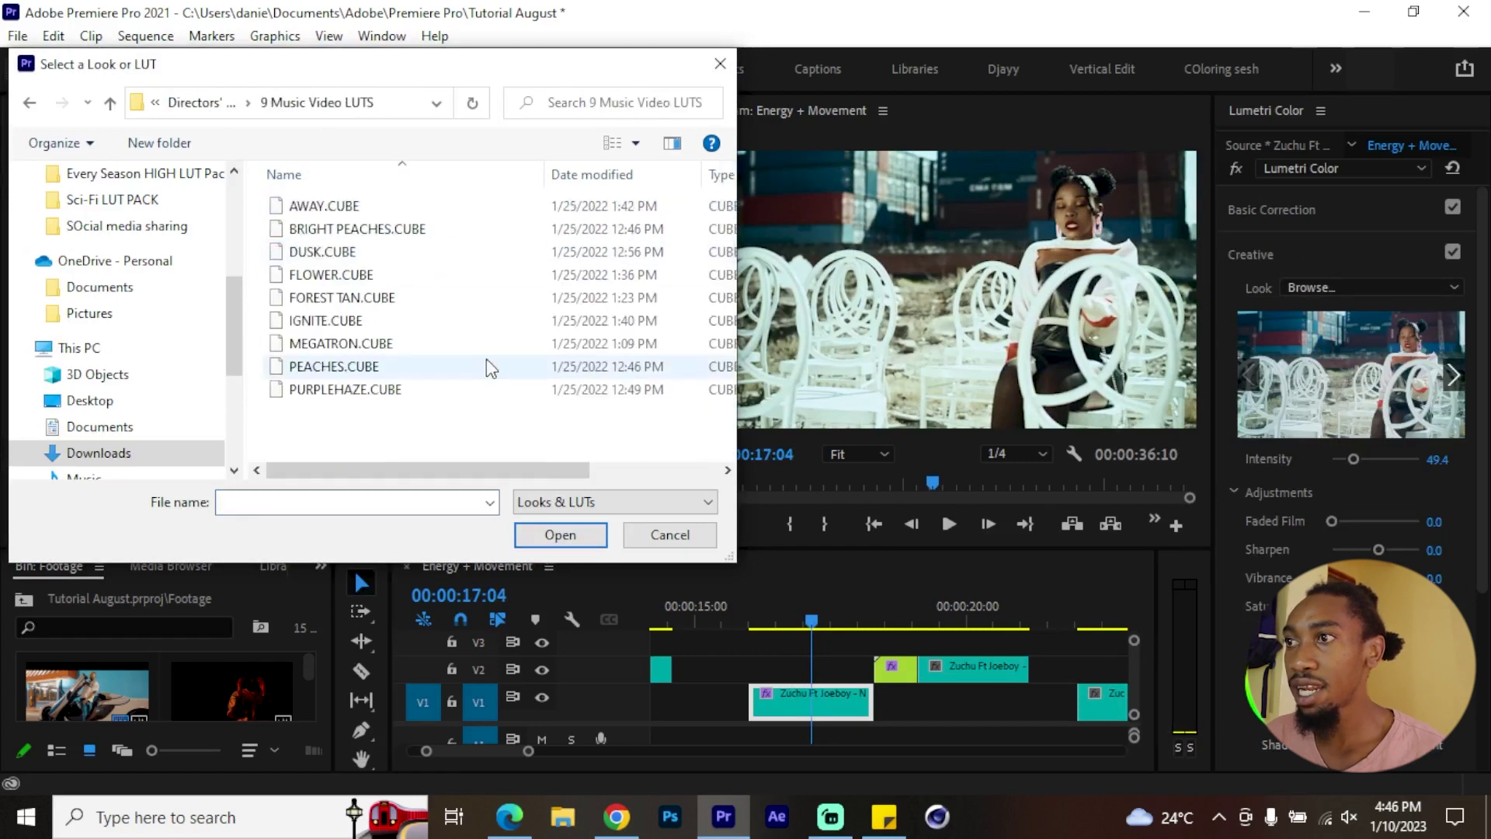
double_click(473, 321)
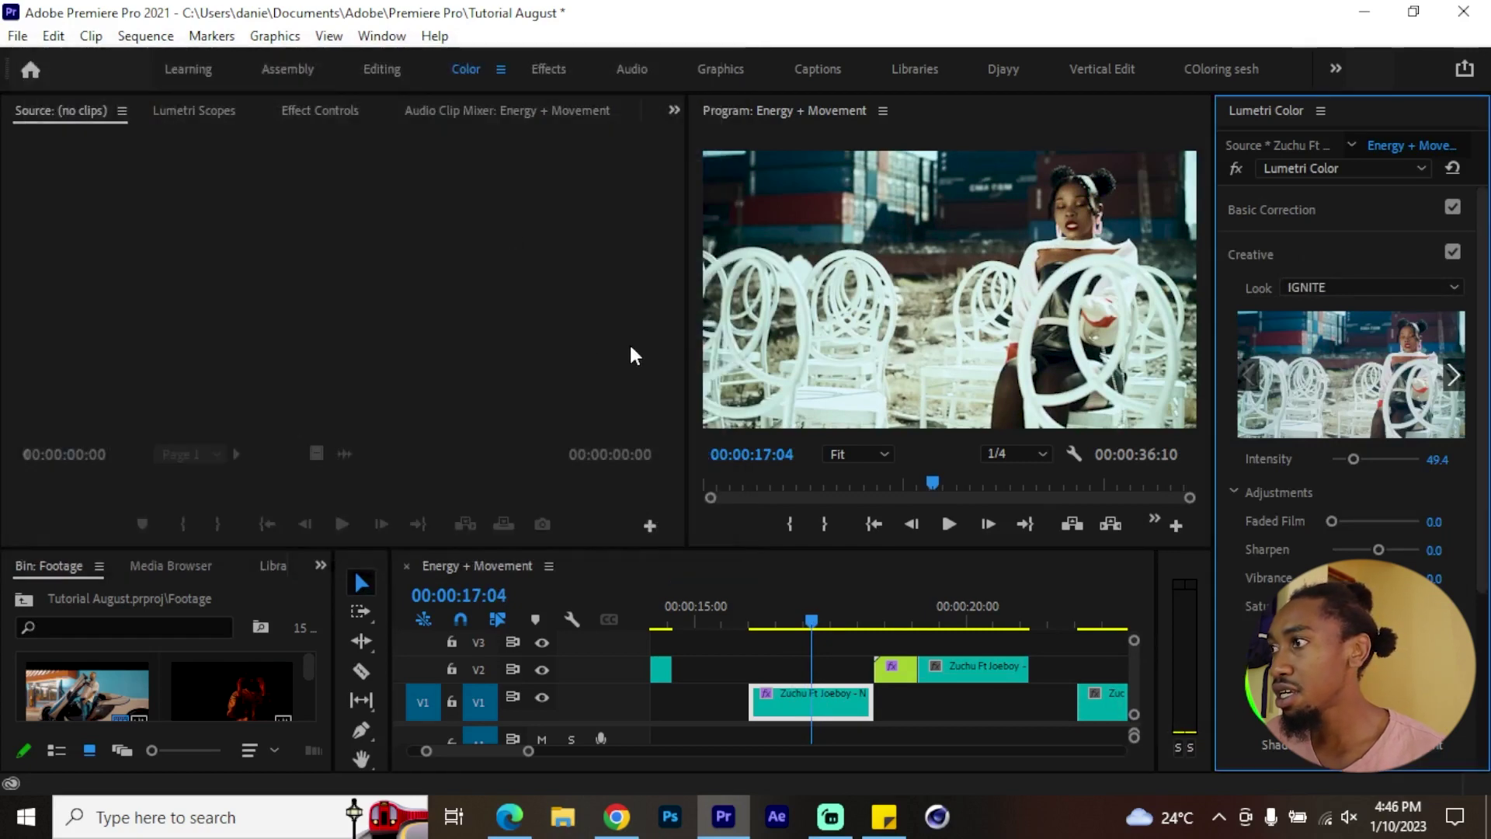
mouse_move(1352, 459)
left_mouse_down()
mouse_move(1384, 470)
mouse_move(1364, 467)
left_mouse_up()
left_click(1305, 212)
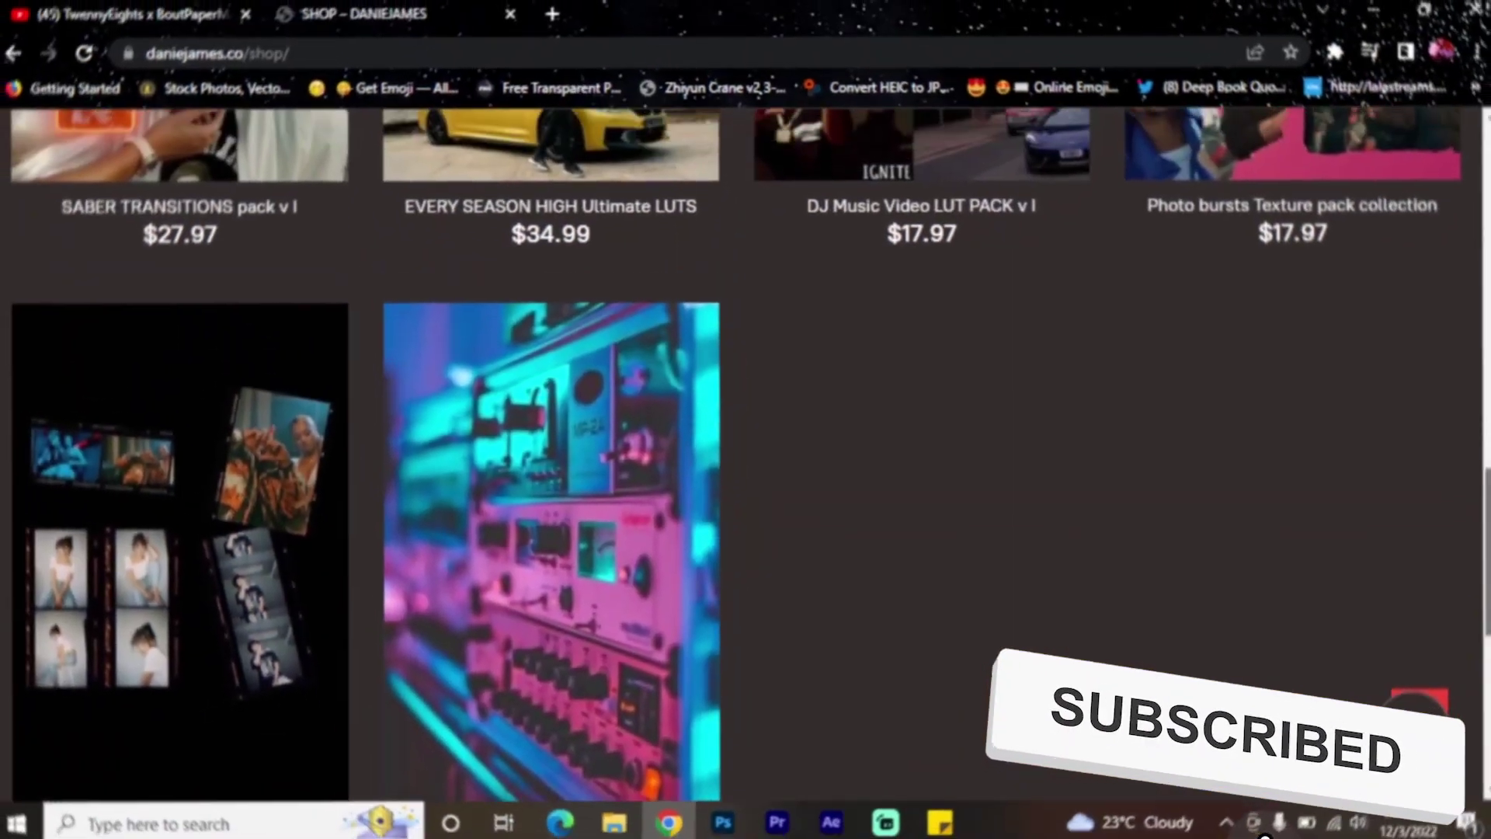
Scroll the daniejames.co shop page to view the LUT packs and their prices
scroll(1484, 490, "up", 3)
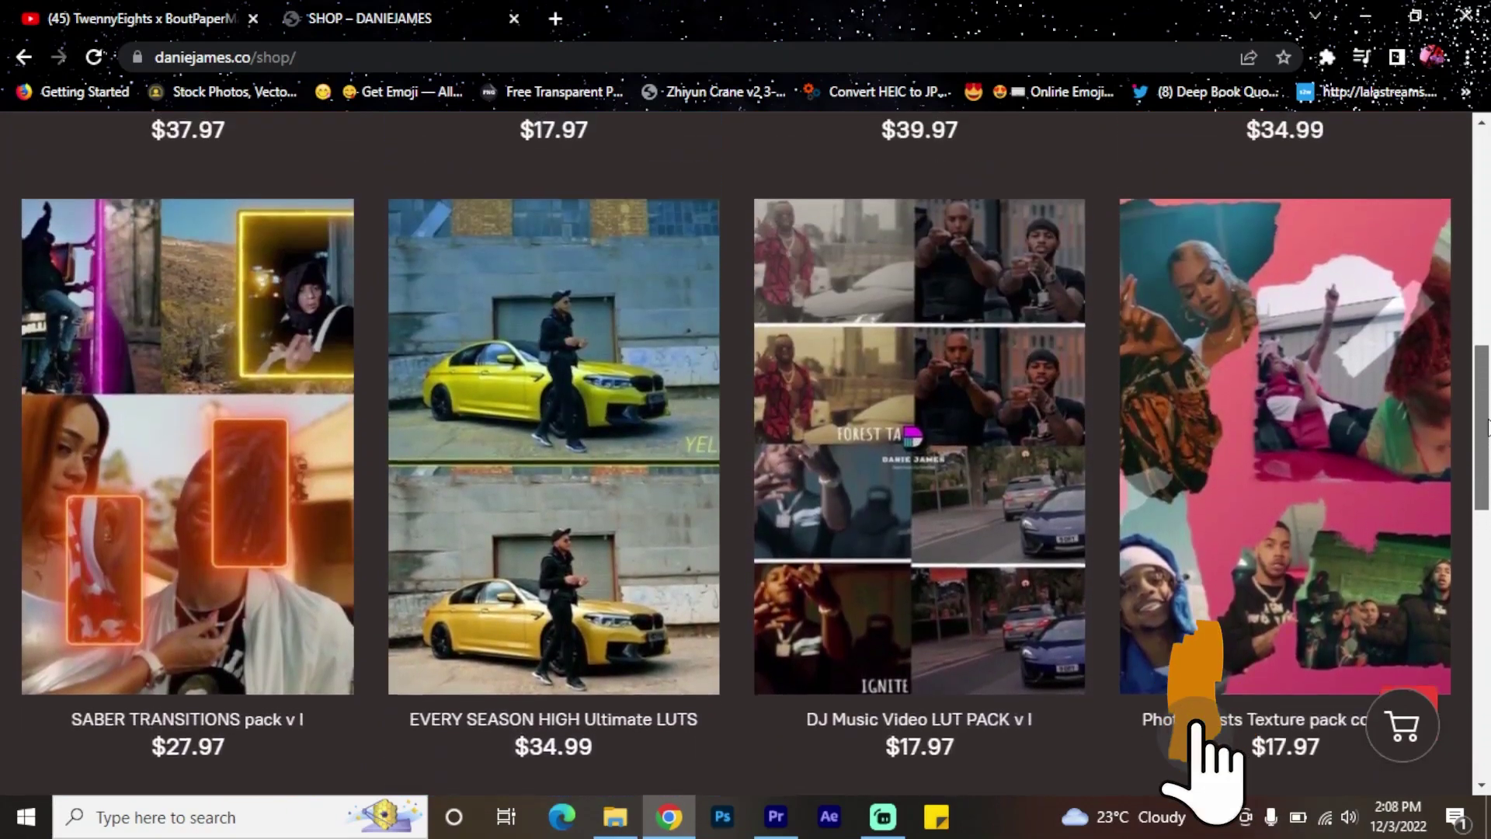